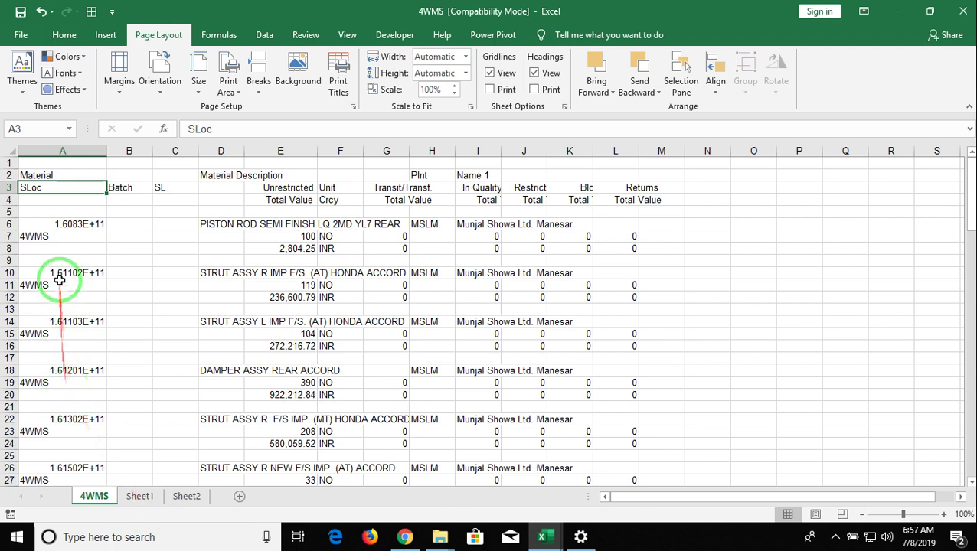
Step: Examine the first record on the 4WMS sheet: storage location, material number, description, unrestricted quantity and total value
left_click(76, 243)
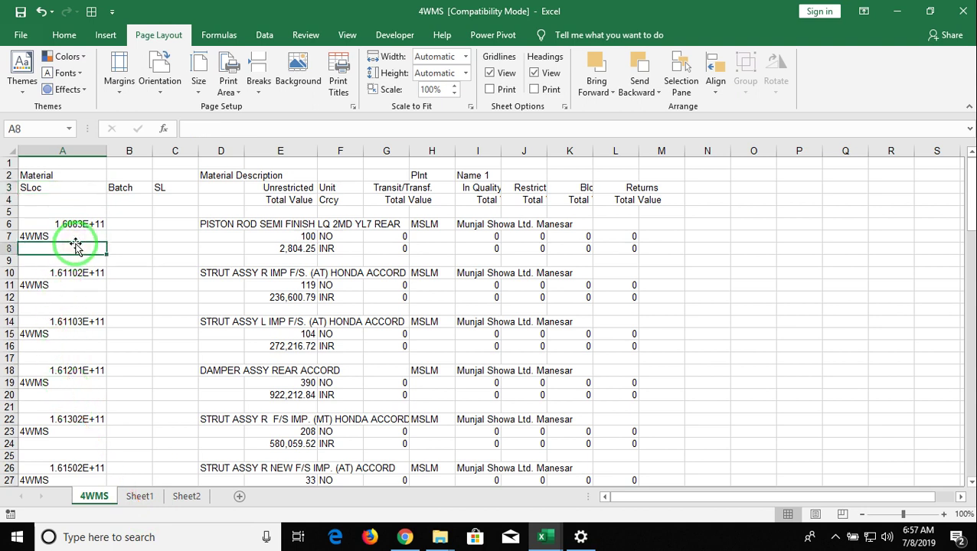
left_click(79, 236)
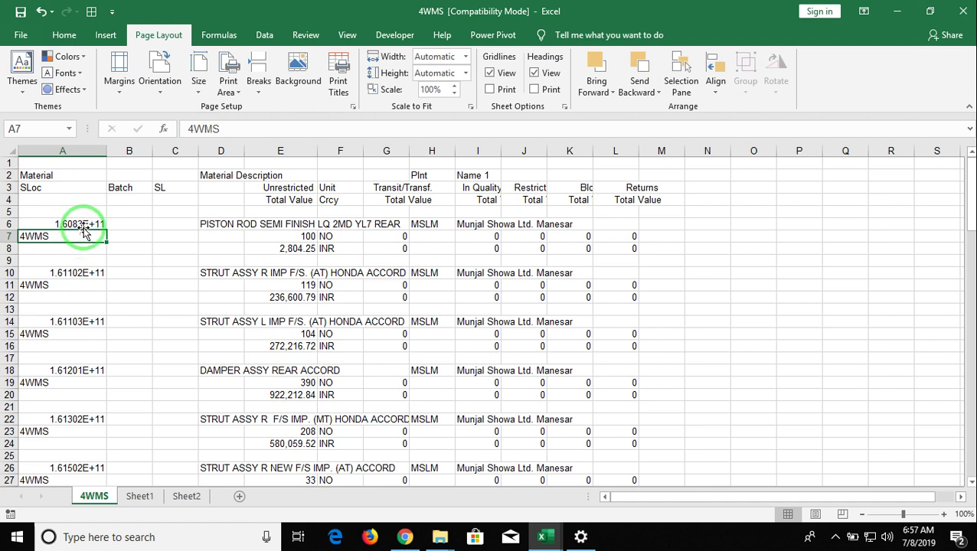
left_click(87, 224)
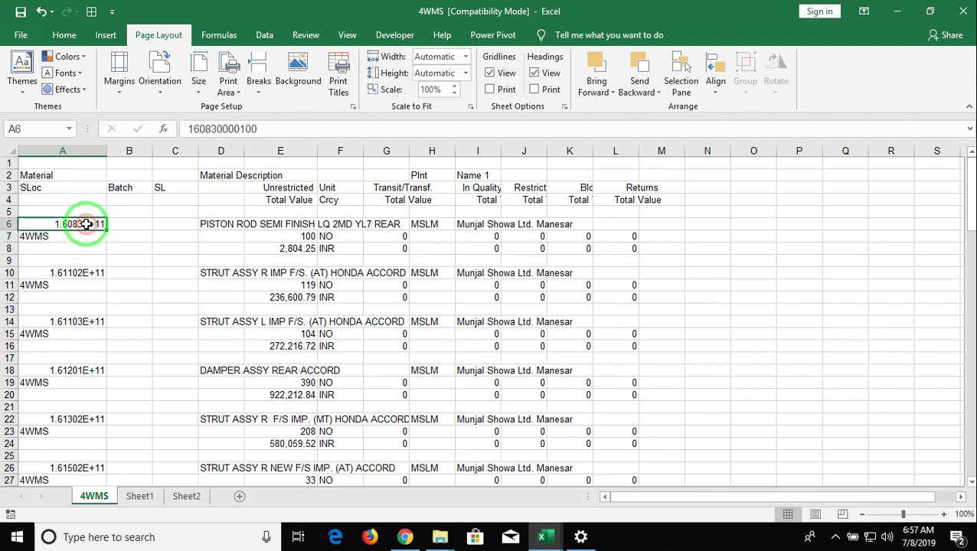
left_click(238, 222)
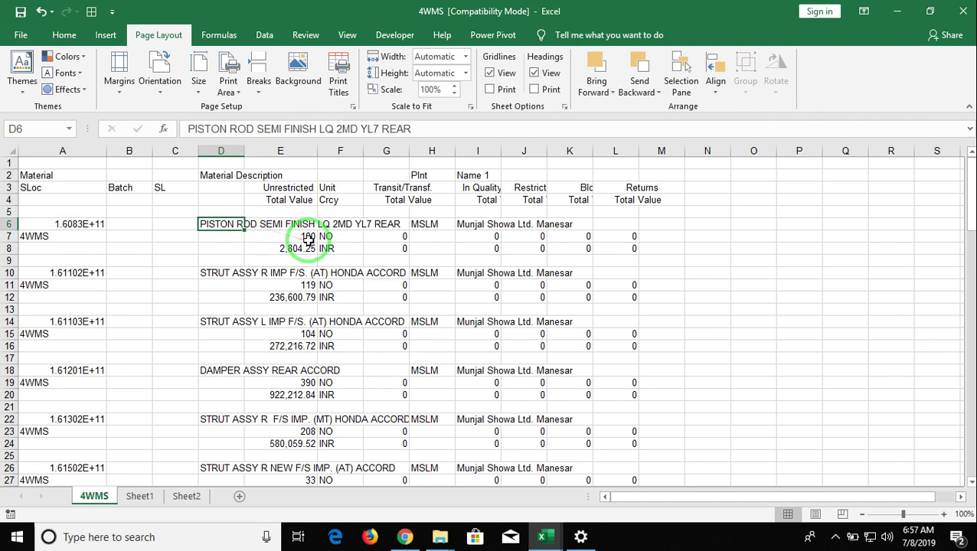
left_click(308, 239)
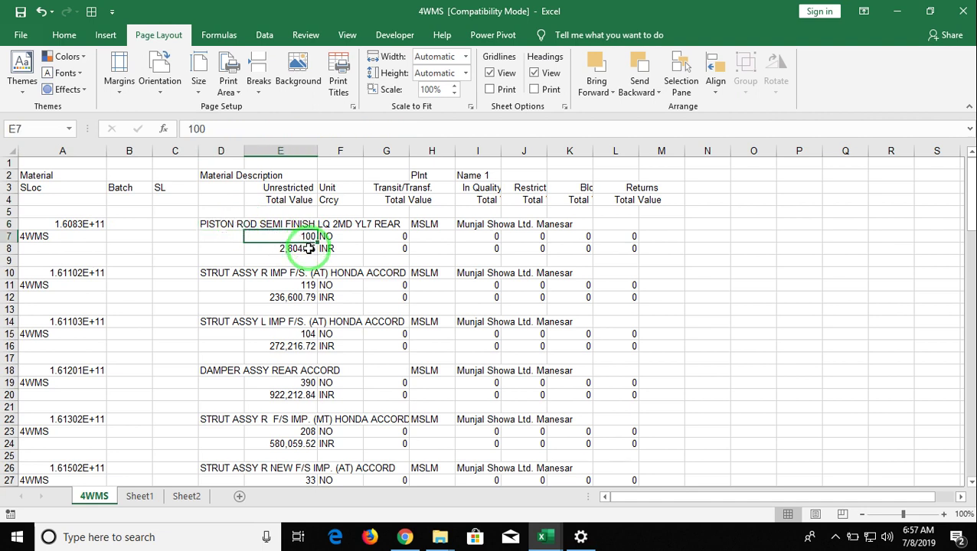
left_click(308, 248)
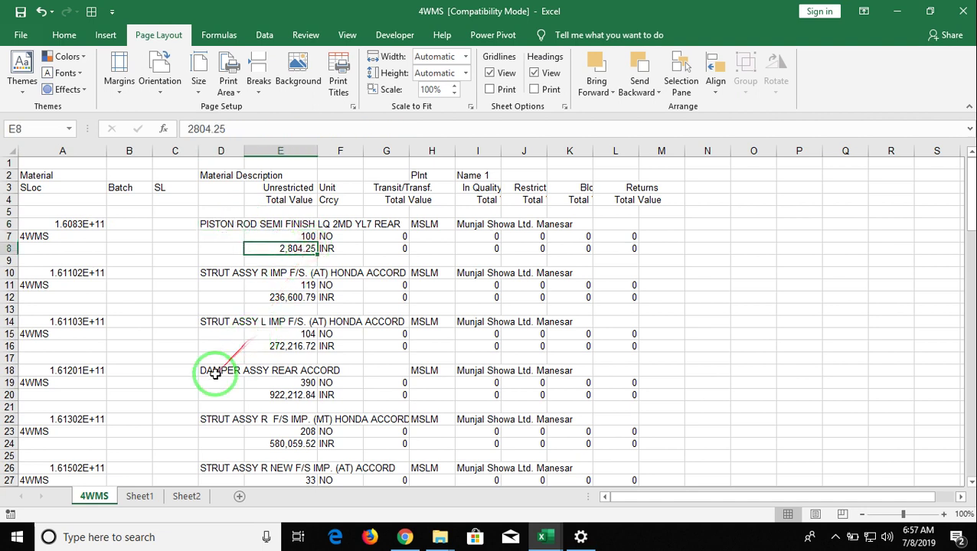
Step: Undo the deletion of the serial number column on the 4WMS sheet and go to Sheet1
key("ctrl+z")
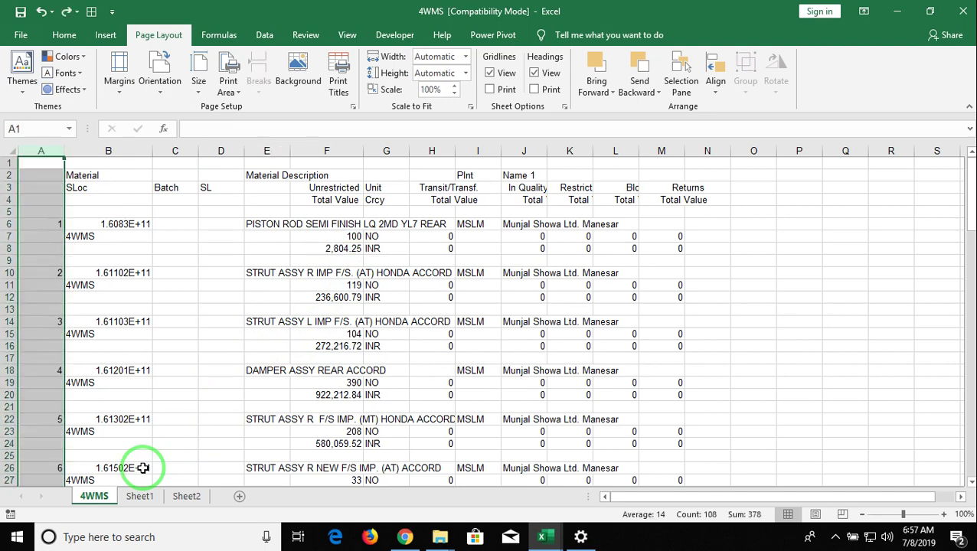
left_click(140, 494)
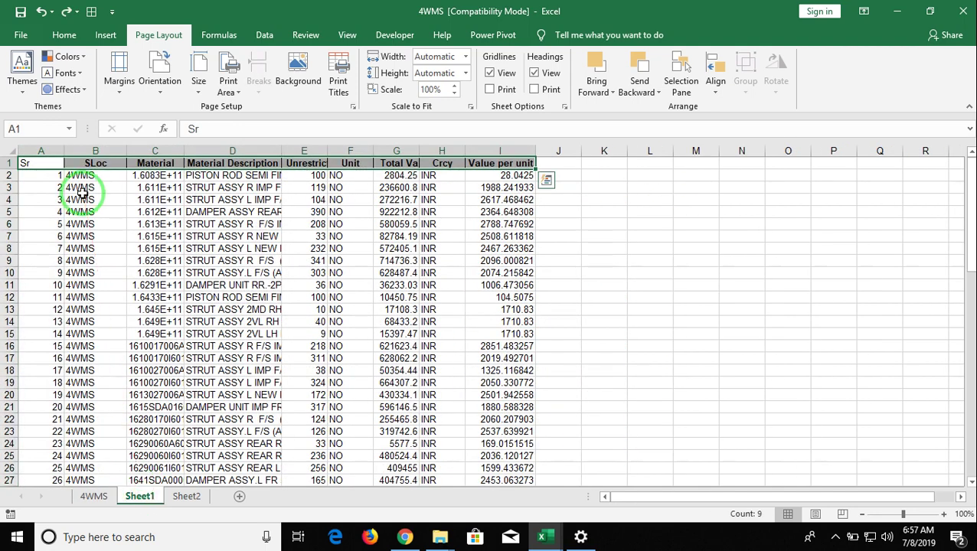
Step: Replace the formulas in Sheet1 range A3:I75 with their values, keeping the formulas in row 2
key("Down")
key("ctrl+shift+Right")
key("ctrl+shift+Down")
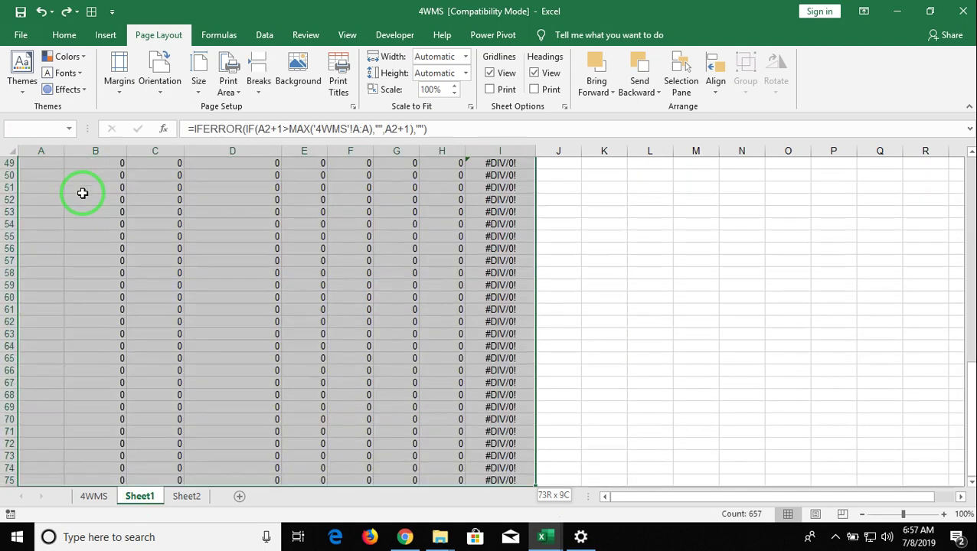
key("ctrl+q")
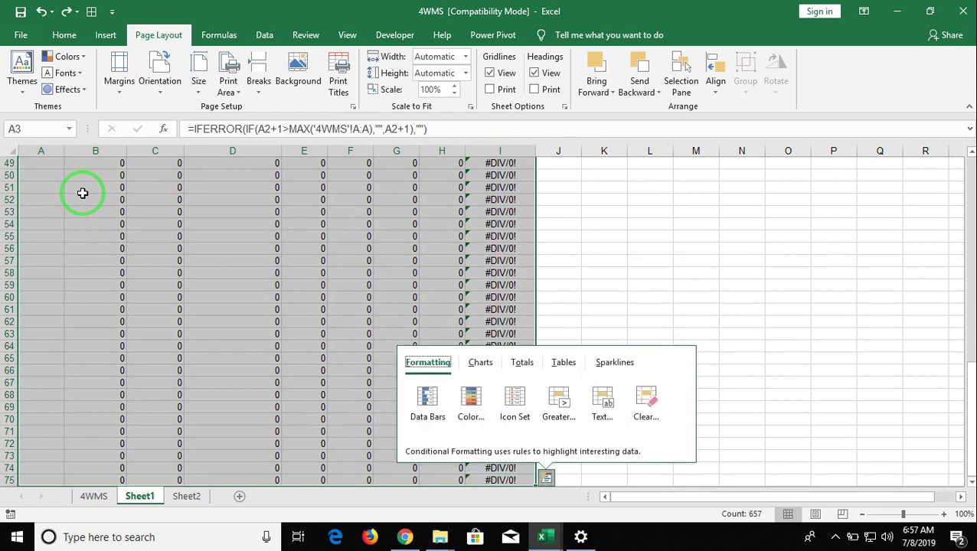
left_click(157, 86)
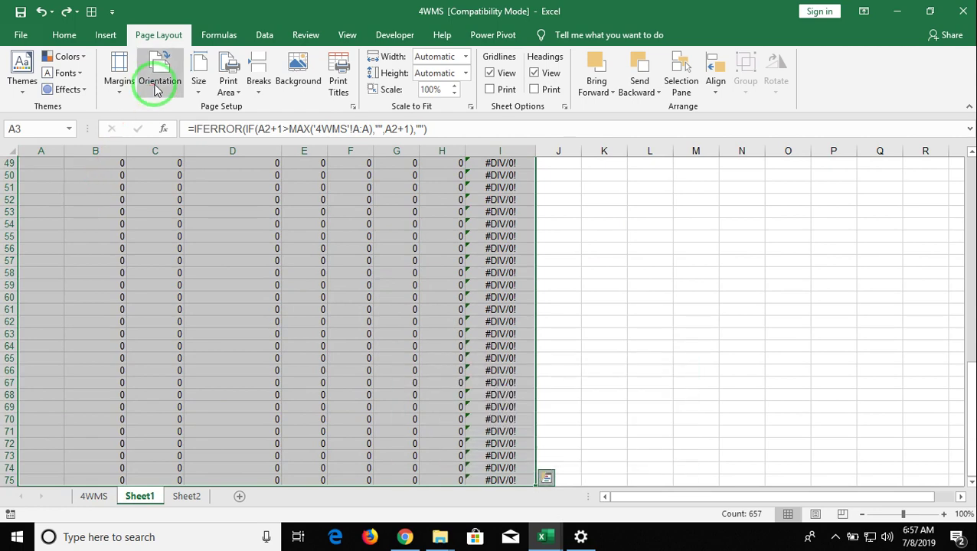
key("ctrl+c")
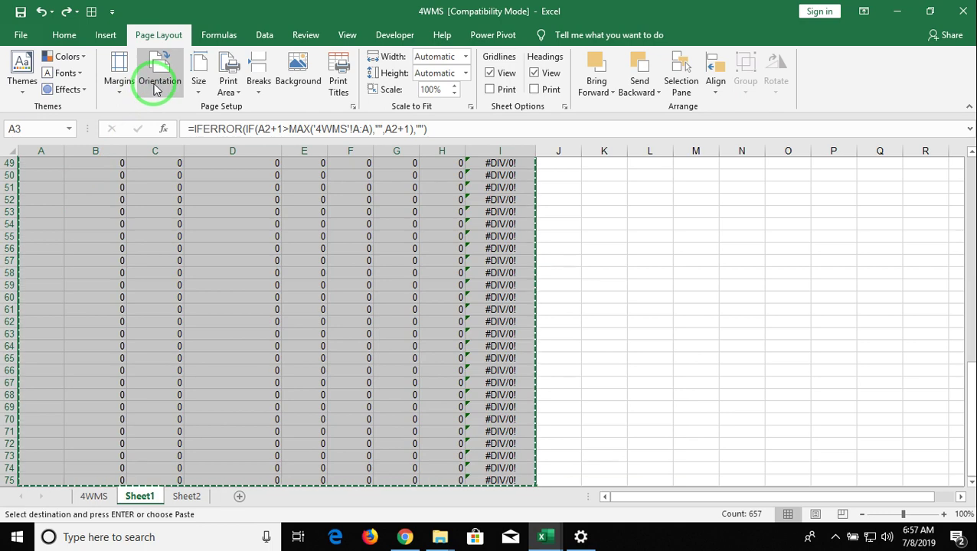
left_click(64, 35)
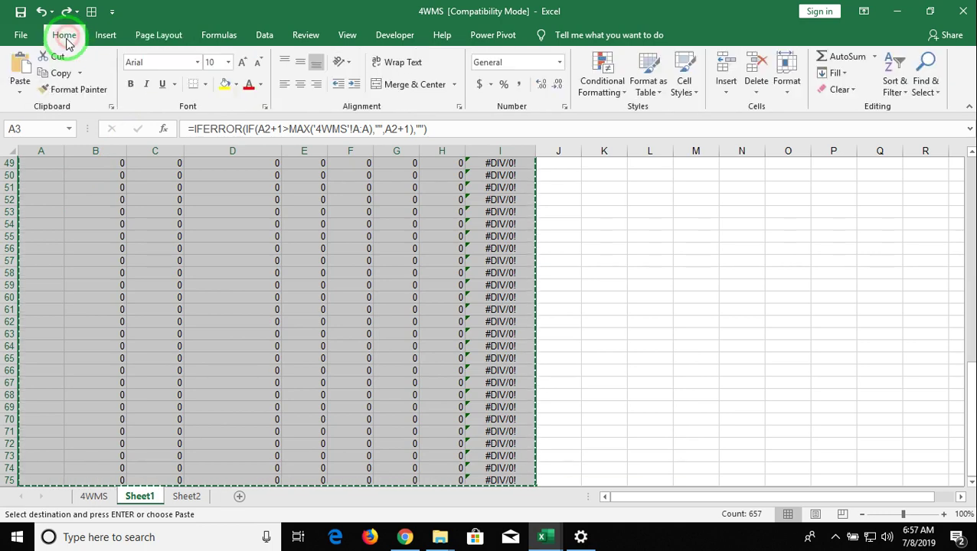
left_click(20, 89)
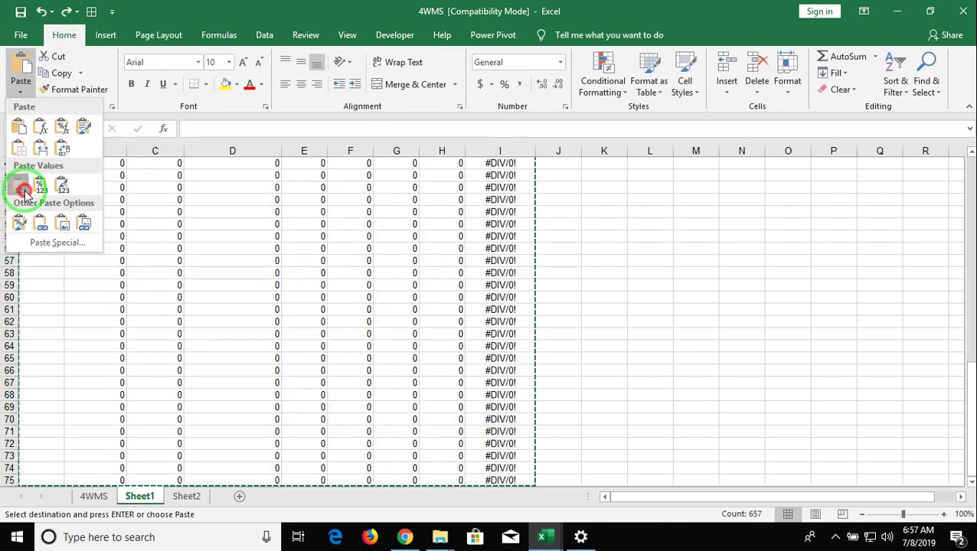
left_click(23, 189)
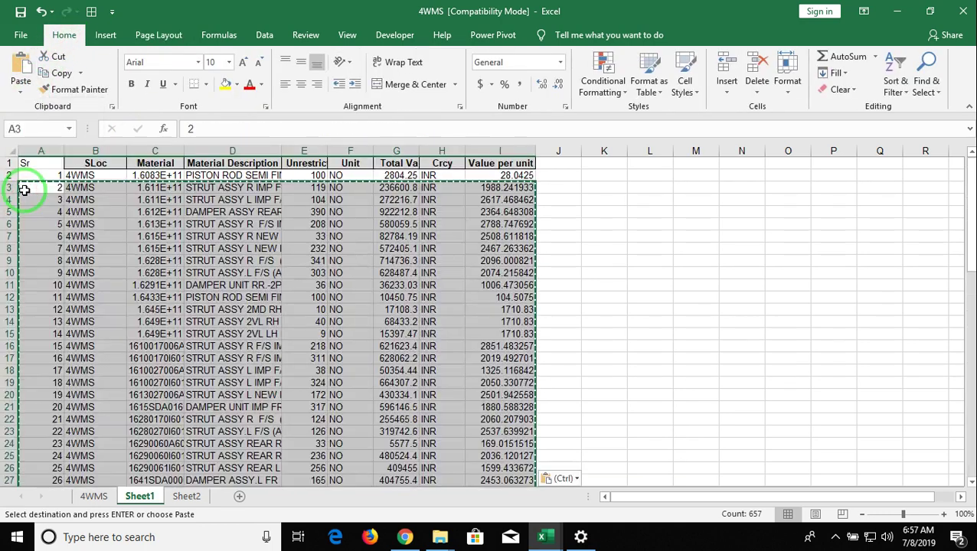
key("Escape")
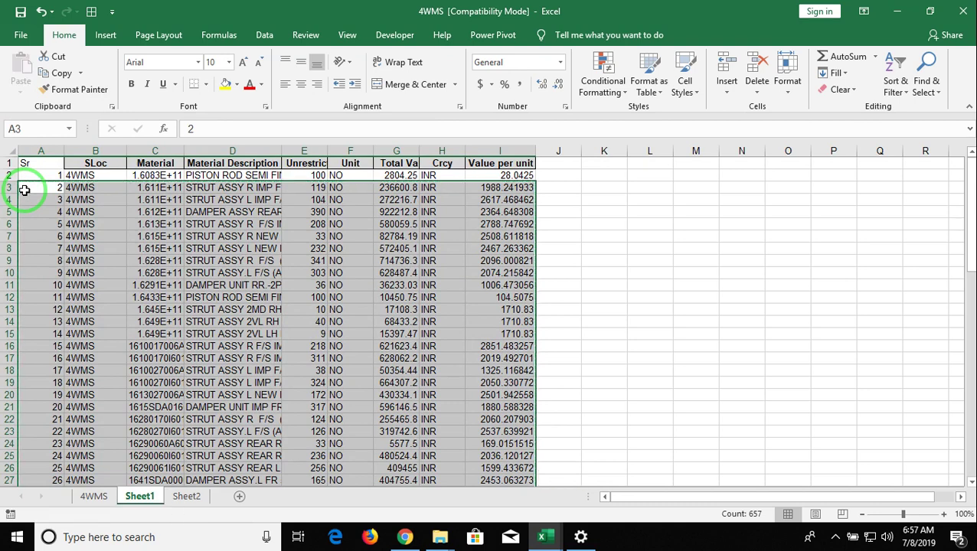
Step: Compare the SLoc, Material and Material Description columns of Sheet1 with their source cells in the first 4WMS record
left_click(24, 189)
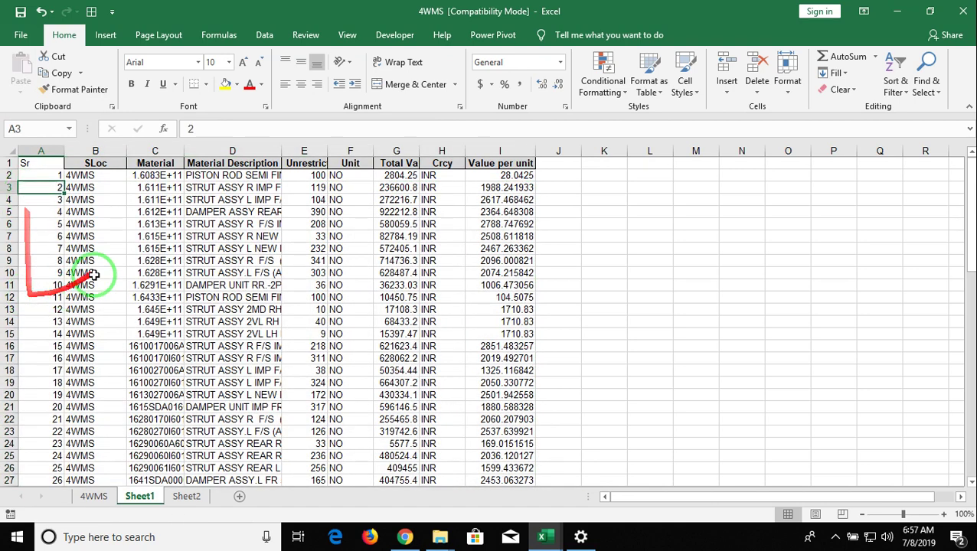
left_click(80, 188)
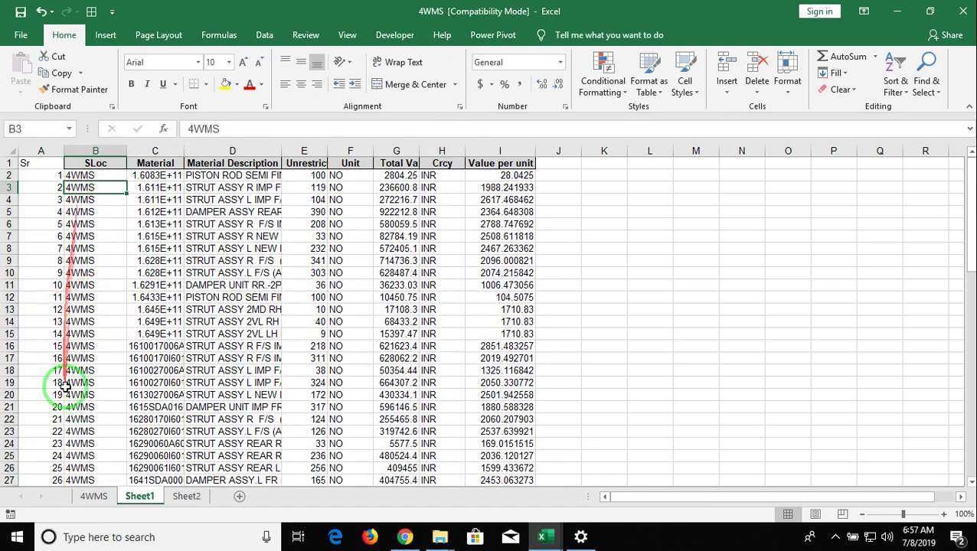
left_click(90, 496)
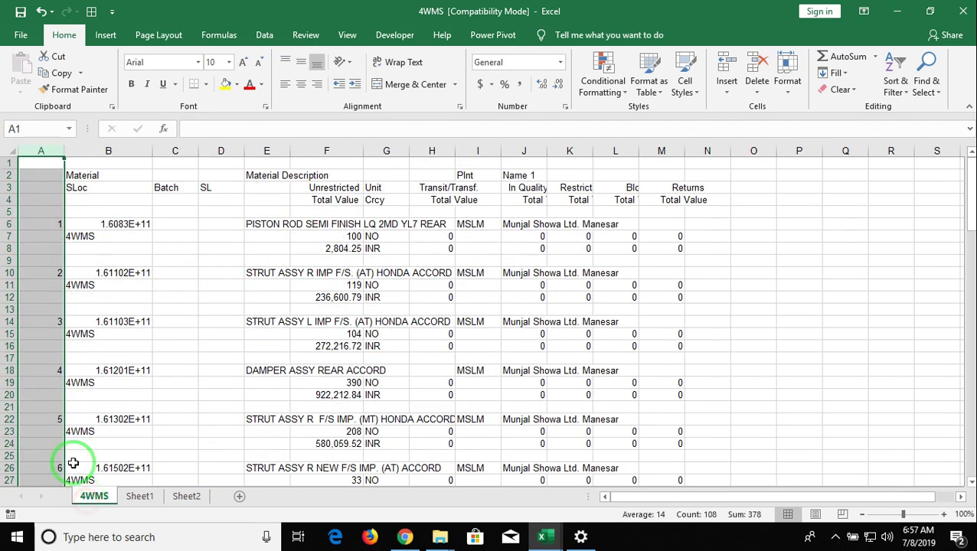
left_click(81, 237)
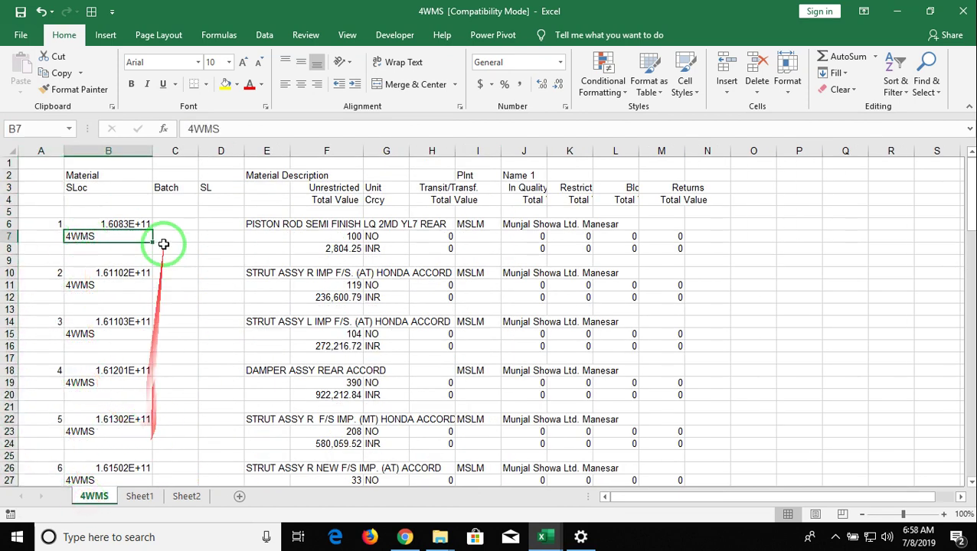
left_click(140, 497)
left_click(175, 176)
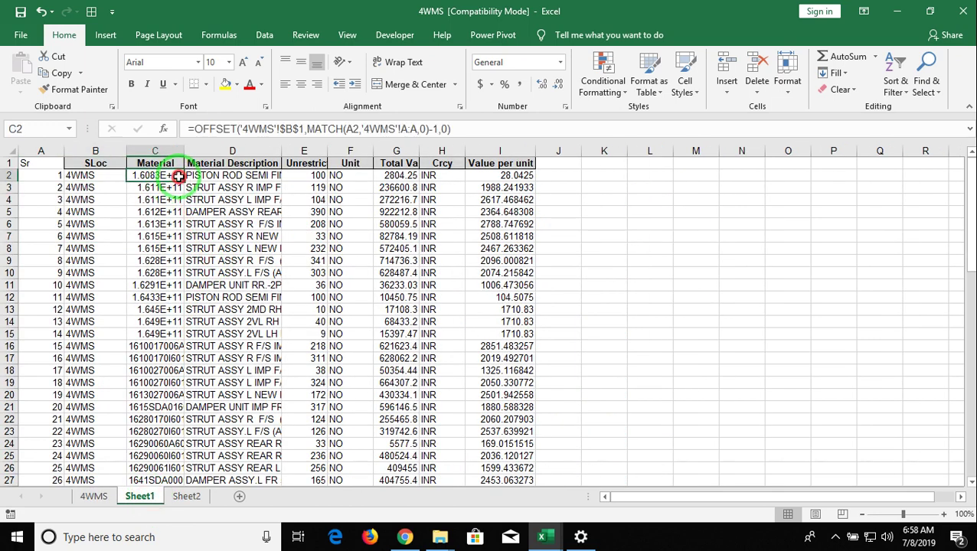
left_click(191, 176)
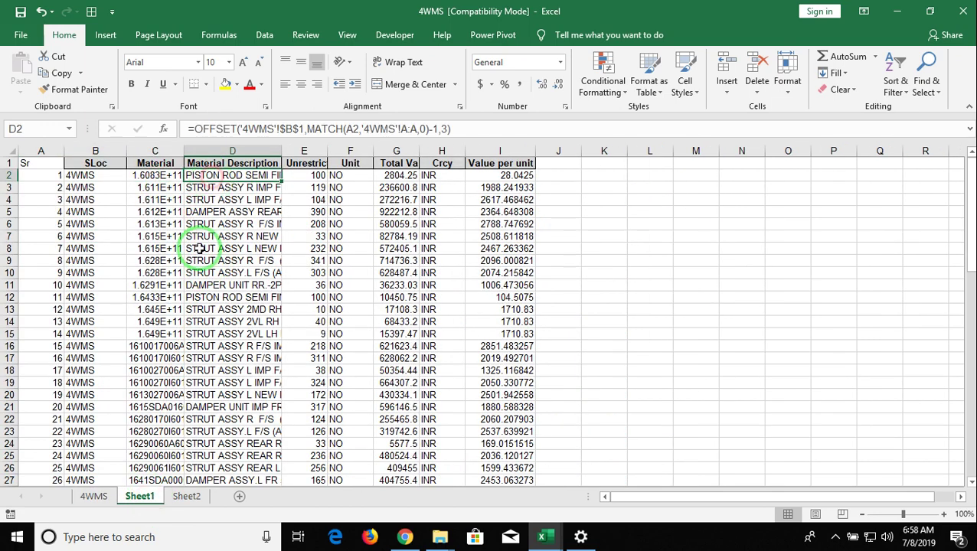
left_click(89, 497)
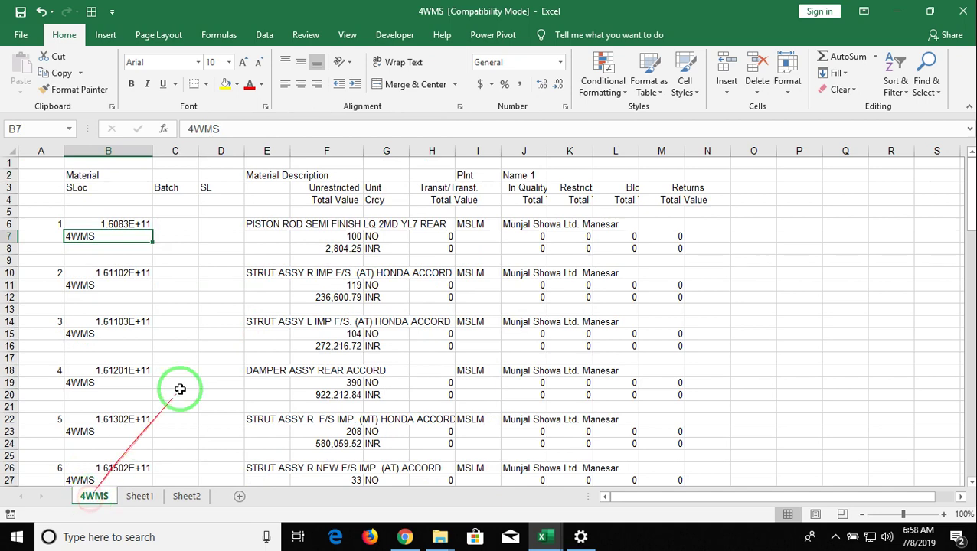
left_click(266, 225)
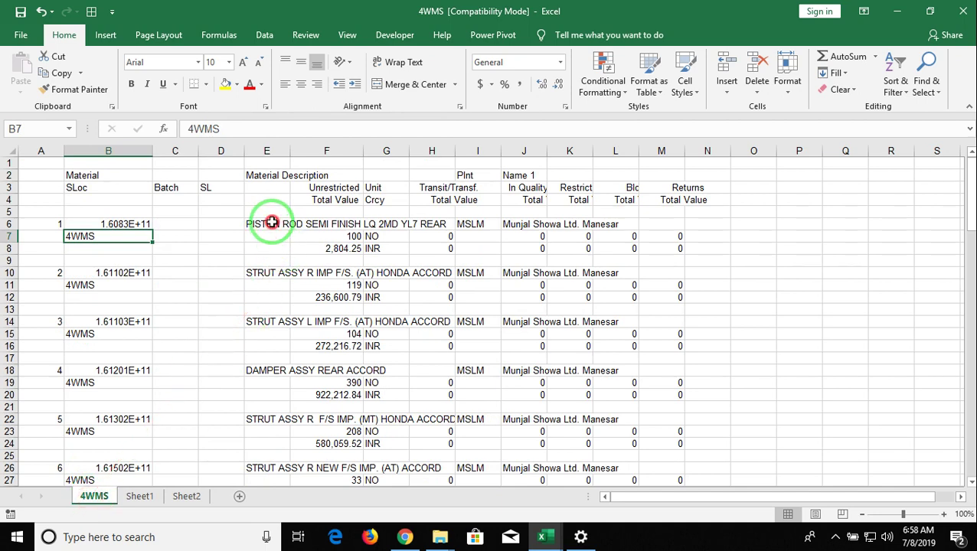
Step: Compare the Unrestricted and Unit columns of Sheet1 with source cells F7 and G7 on the 4WMS sheet
left_click(141, 495)
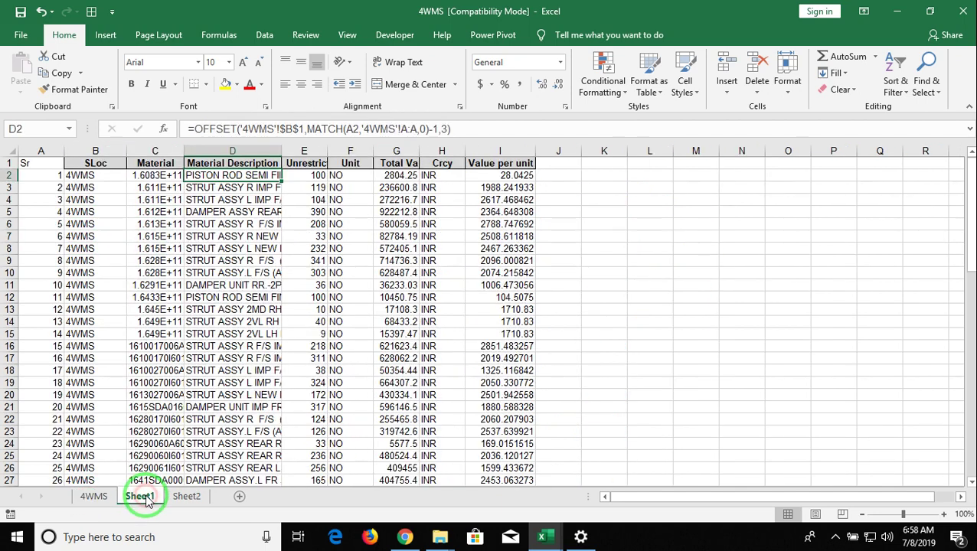
left_click(300, 176)
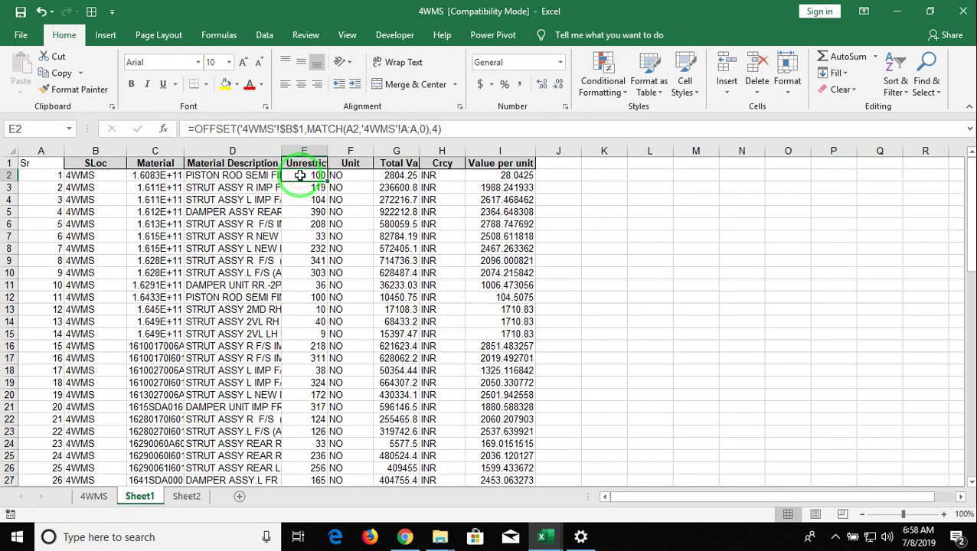
left_click(94, 497)
left_click(337, 235)
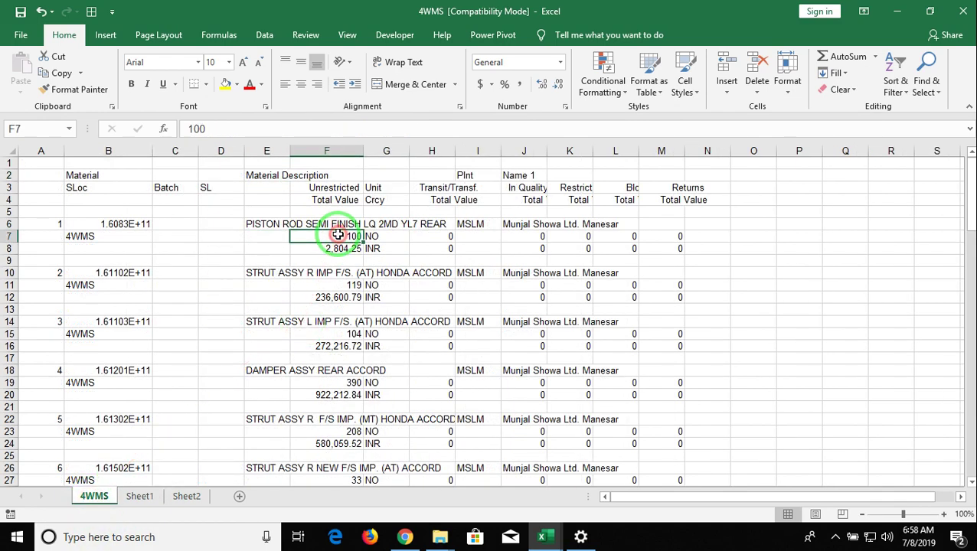
left_click(145, 496)
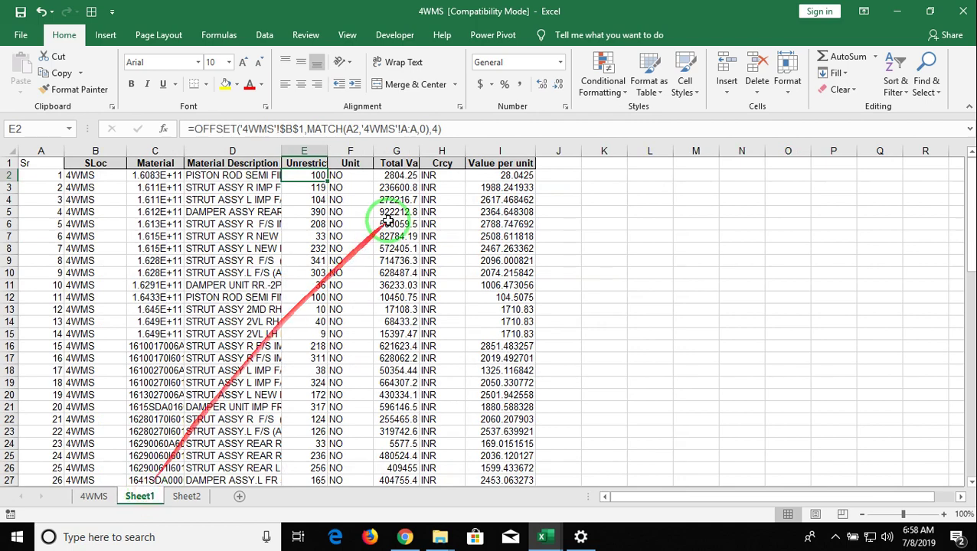
left_click(365, 168)
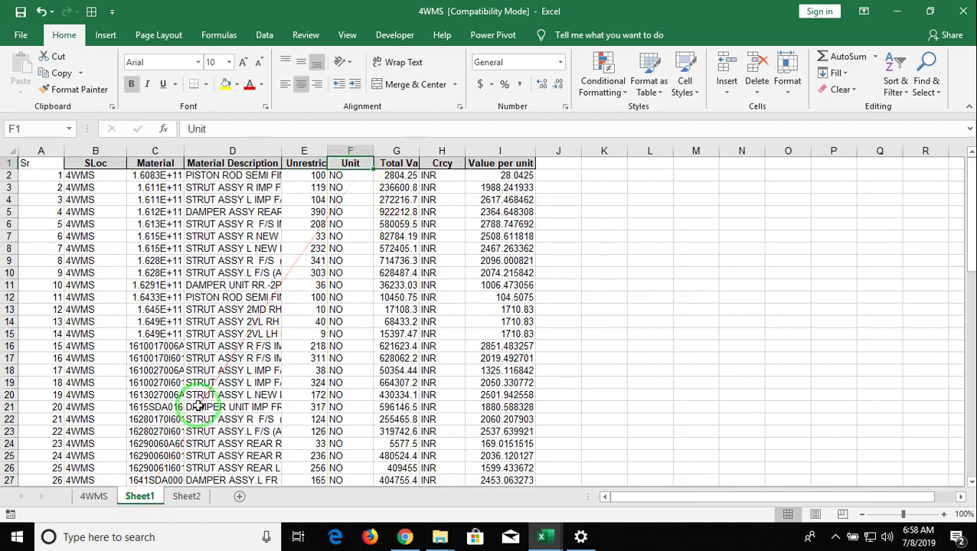
left_click(95, 497)
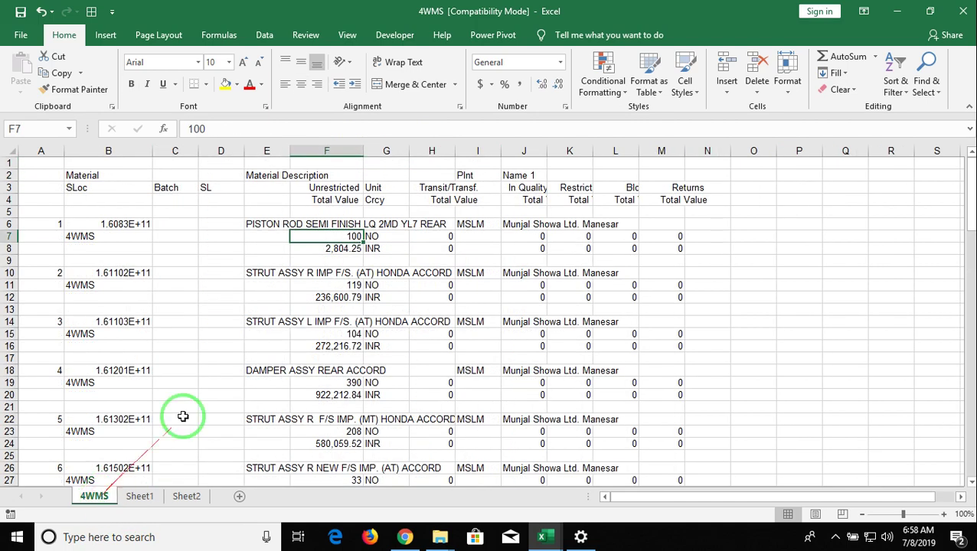
left_click(380, 234)
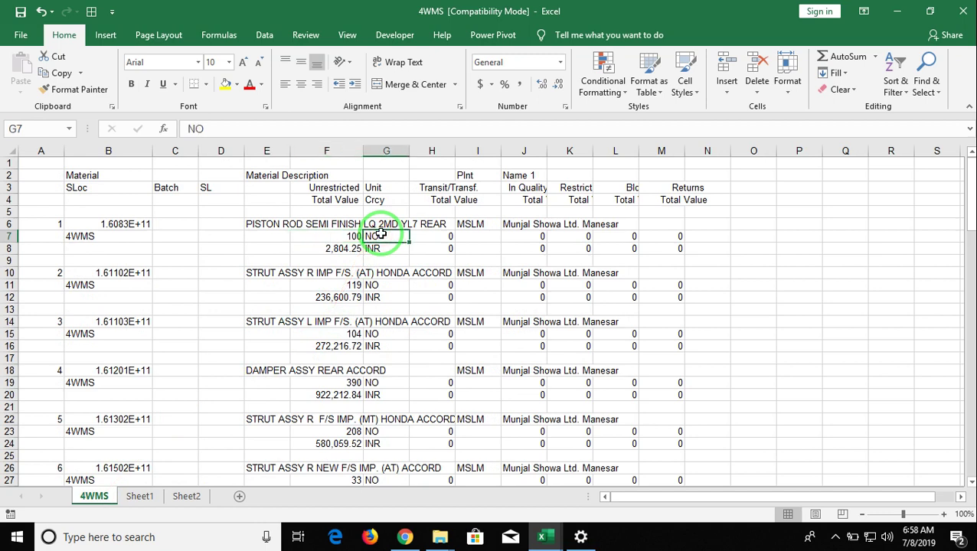
Step: Compare the Total Value column of Sheet1 with source cell F8 on the 4WMS sheet
left_click(143, 497)
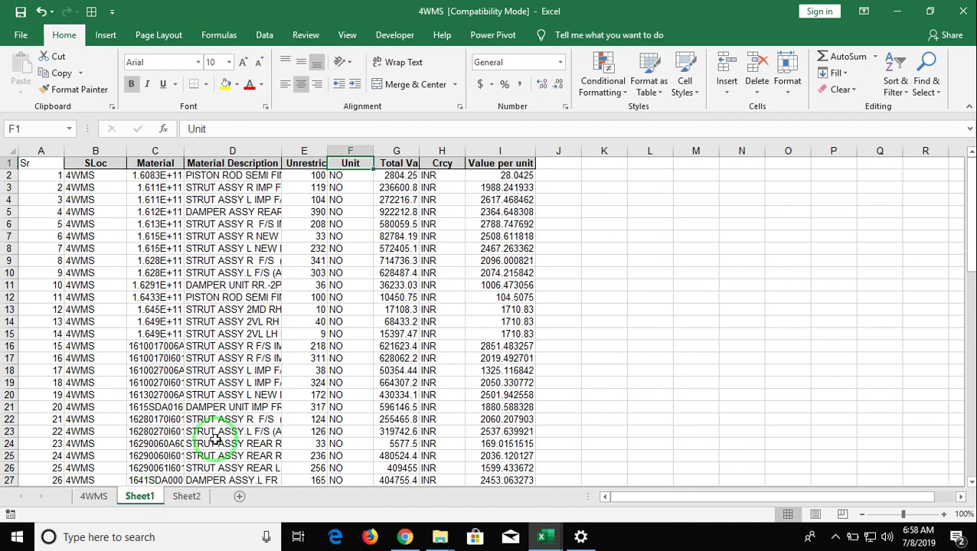
left_click(402, 166)
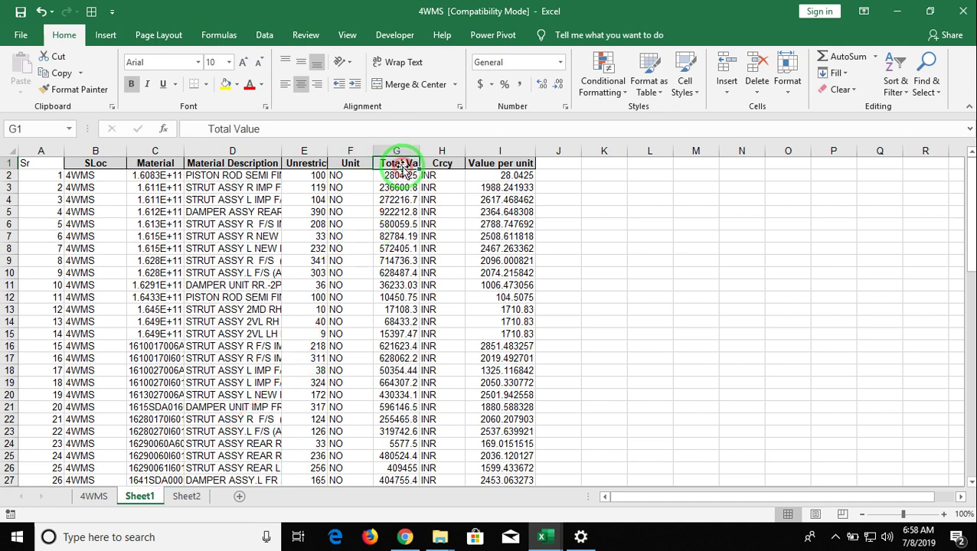
left_click(90, 498)
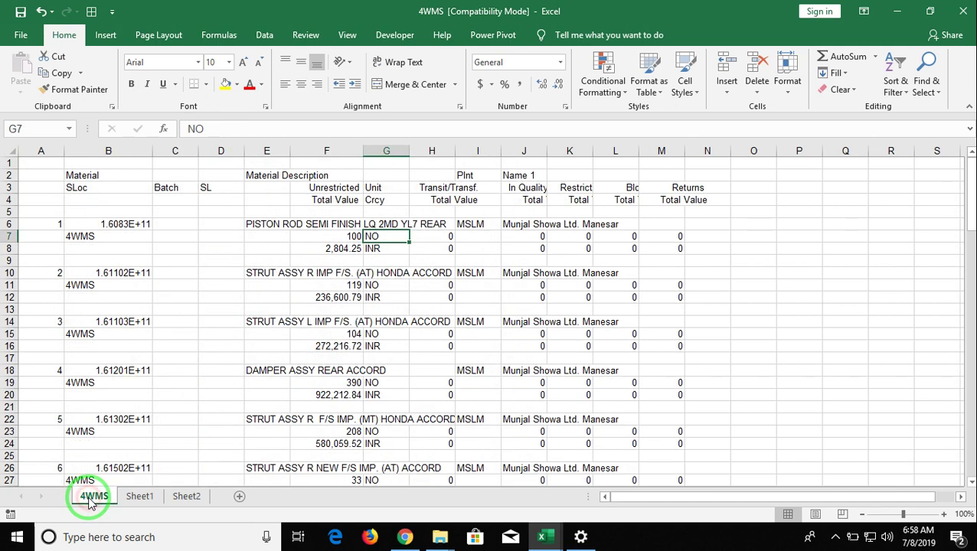
left_click(334, 248)
left_click(140, 496)
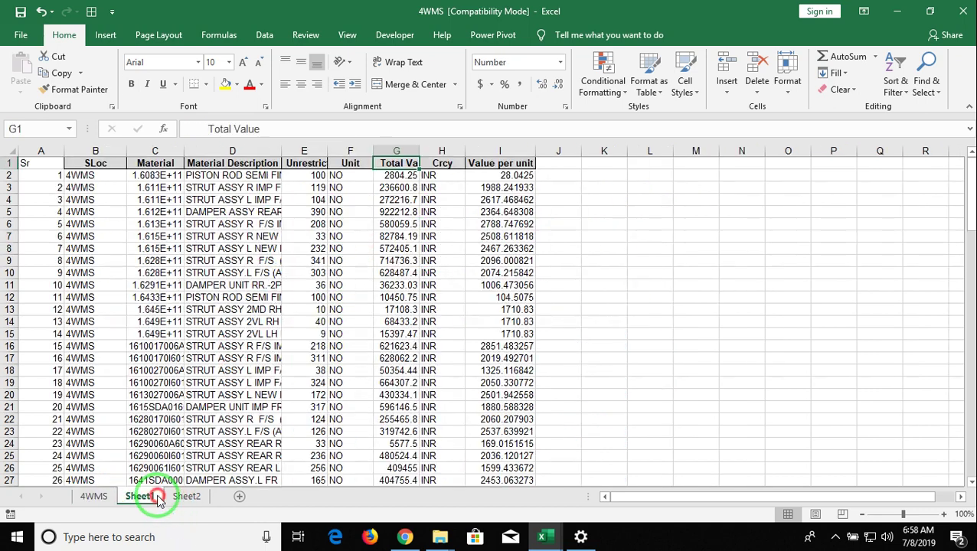
Step: Compare the Crcy column of Sheet1 with source cell G16 on the 4WMS sheet
left_click(443, 164)
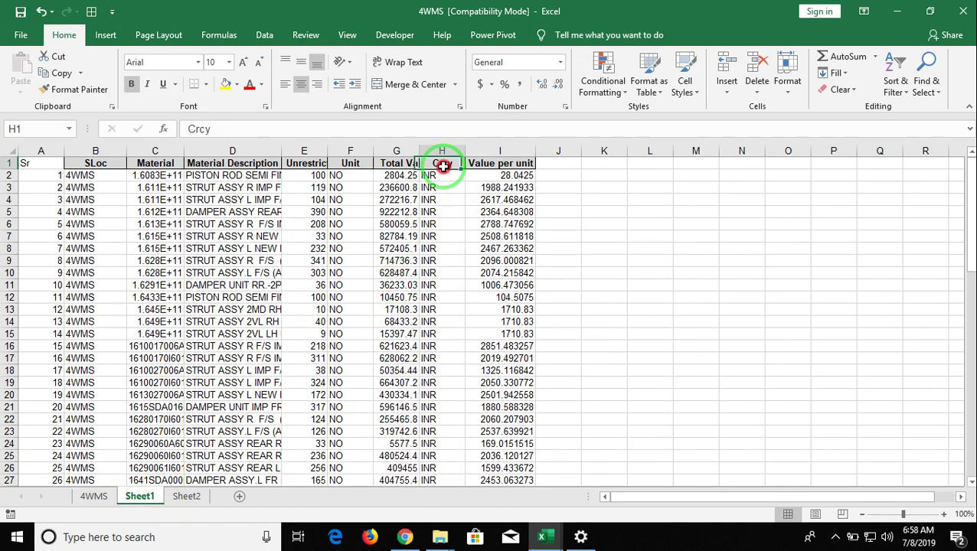
left_click(94, 497)
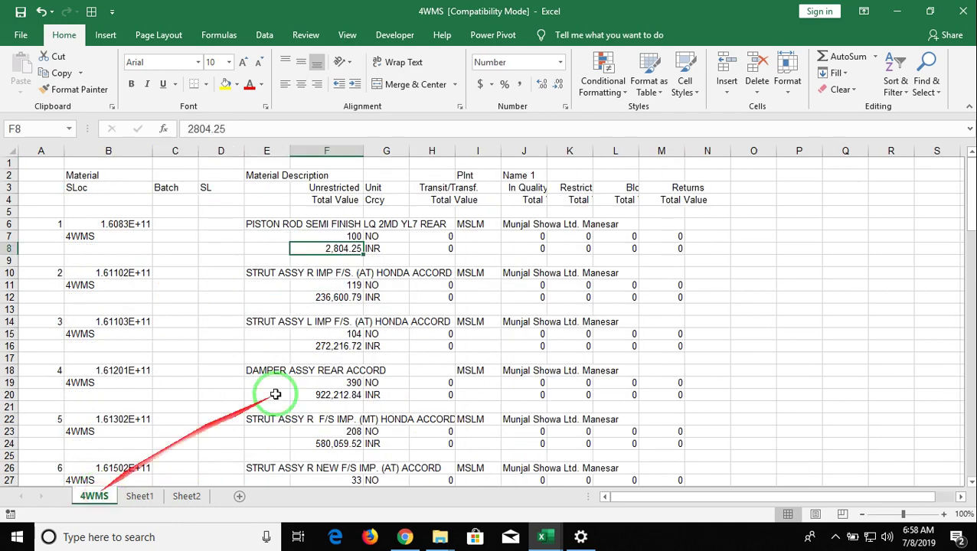
left_click(387, 344)
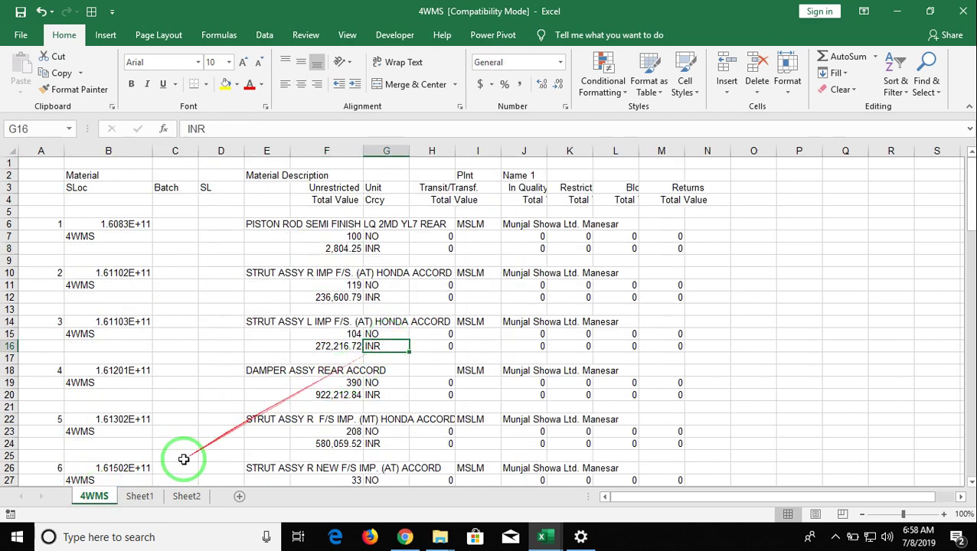
left_click(135, 498)
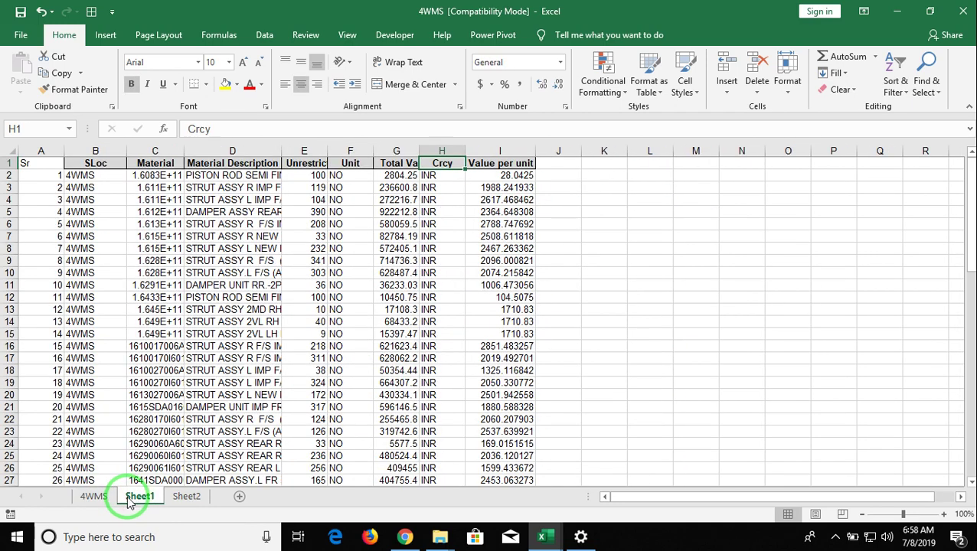
Step: Inspect the Value per unit formula in I2 of Sheet1 and the two cells it uses, G2 and E2
left_click(506, 176)
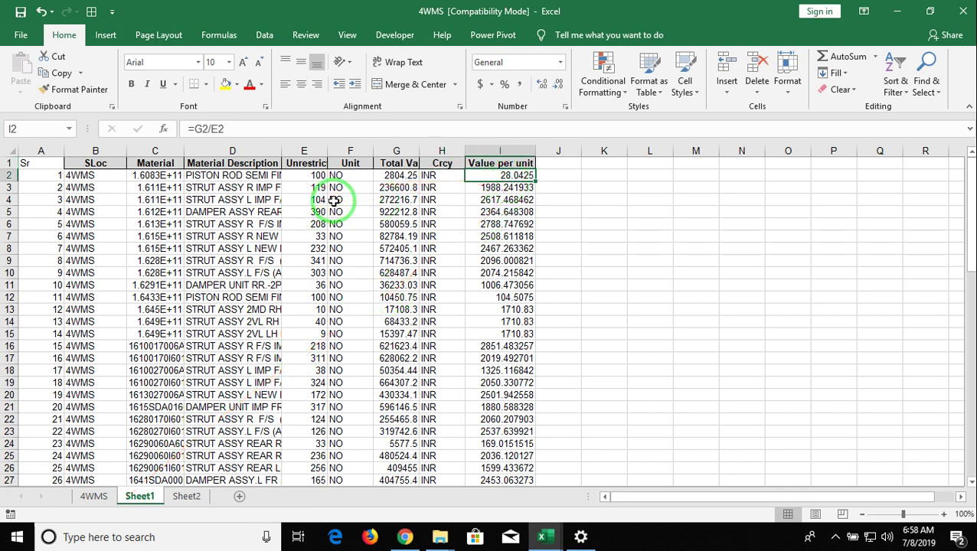
left_click(394, 175)
left_click(295, 176)
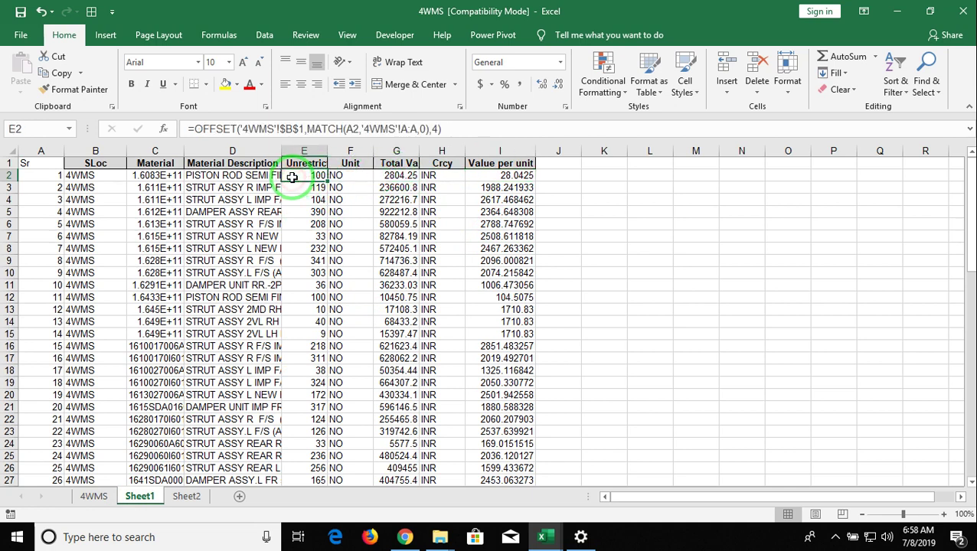
Step: Delete the serial number column A from the 4WMS sheet
left_click(97, 496)
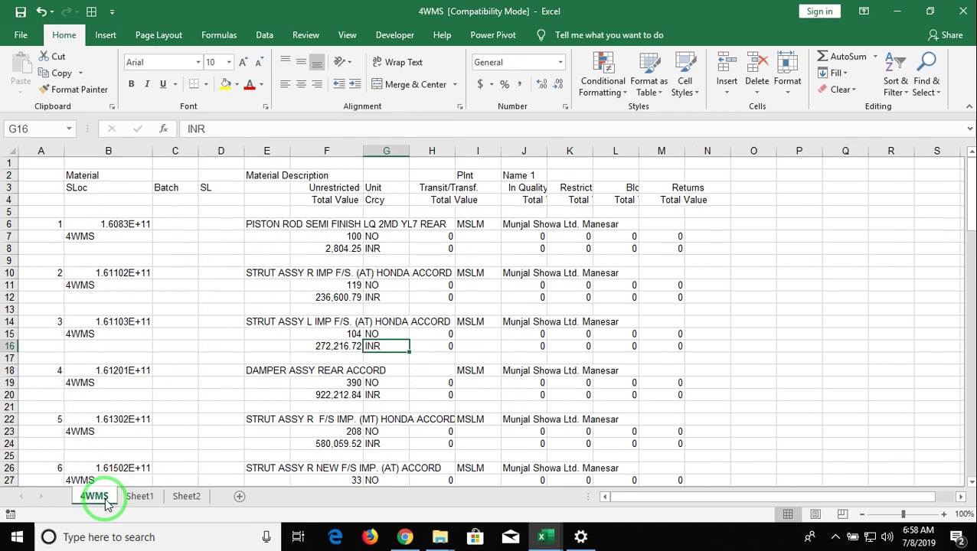
left_click(48, 152)
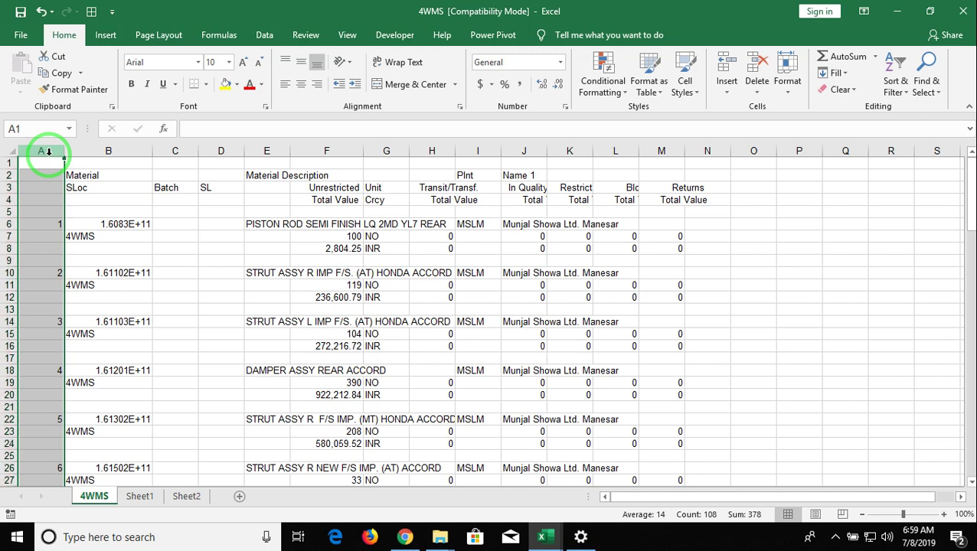
key("ctrl+minus")
key("Down")
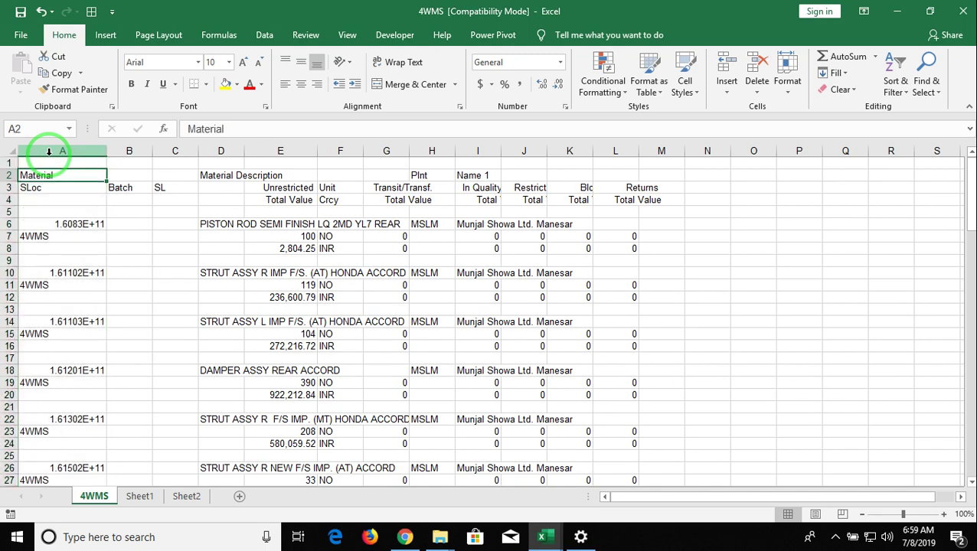
Step: Look through the first column of the 4WMS sheet to examine how Material and SLoc rows repeat
key("Down")
key("Down")
key("Down")
key("Down")
key("Down")
key("Down")
key("Down")
key("Down")
key("Down")
key("Down")
key("Down")
key("Down")
key("Down")
key("Down")
key("Down")
key("Down")
key("Down")
key("Down")
key("Down")
key("Down")
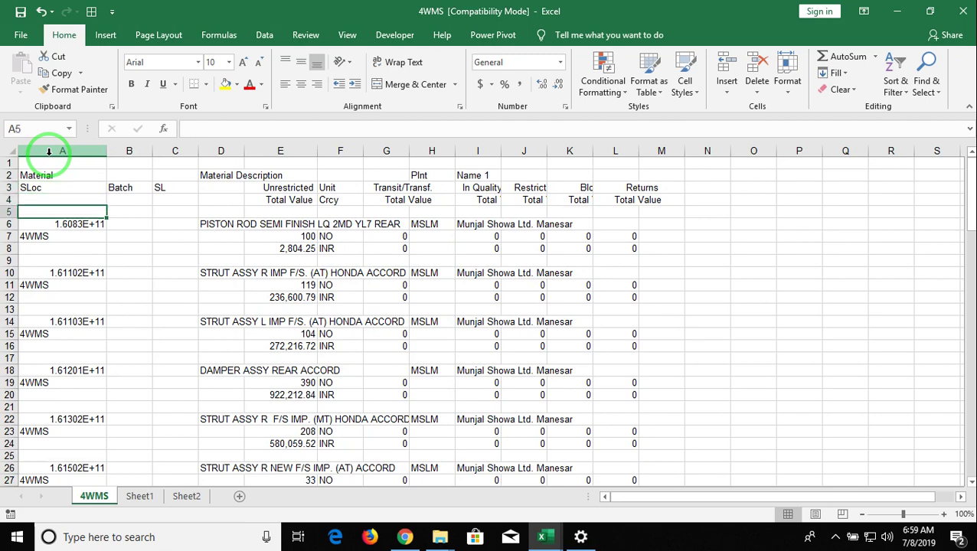
key("Up")
key("Up")
key("Up")
key("Up")
key("Up")
key("Up")
key("Up")
key("Up")
key("Up")
key("Up")
key("Up")
key("Up")
key("Up")
key("Up")
key("Up")
key("Up")
key("Up")
key("Up")
key("Up")
key("Up")
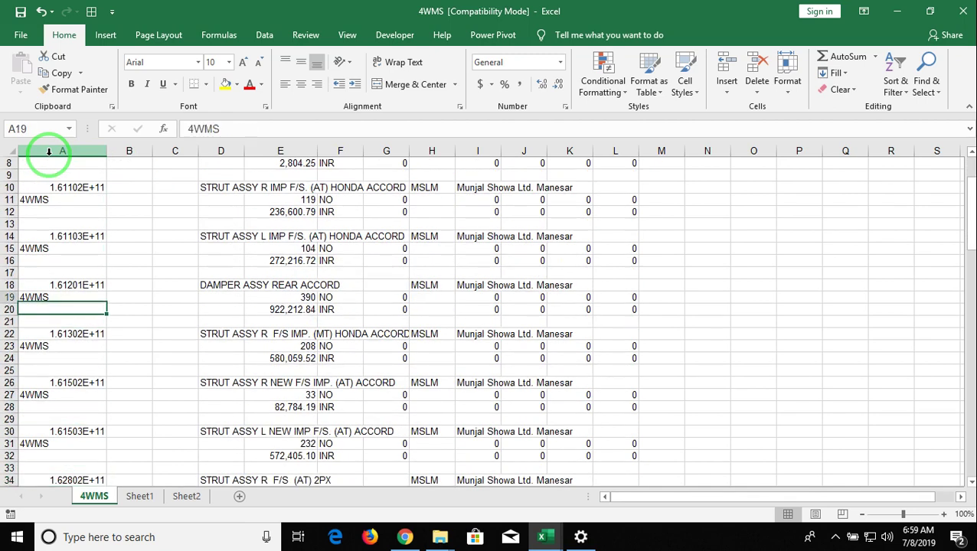
key("Down")
key("Down")
key("Down")
key("Down")
key("Down")
key("Down")
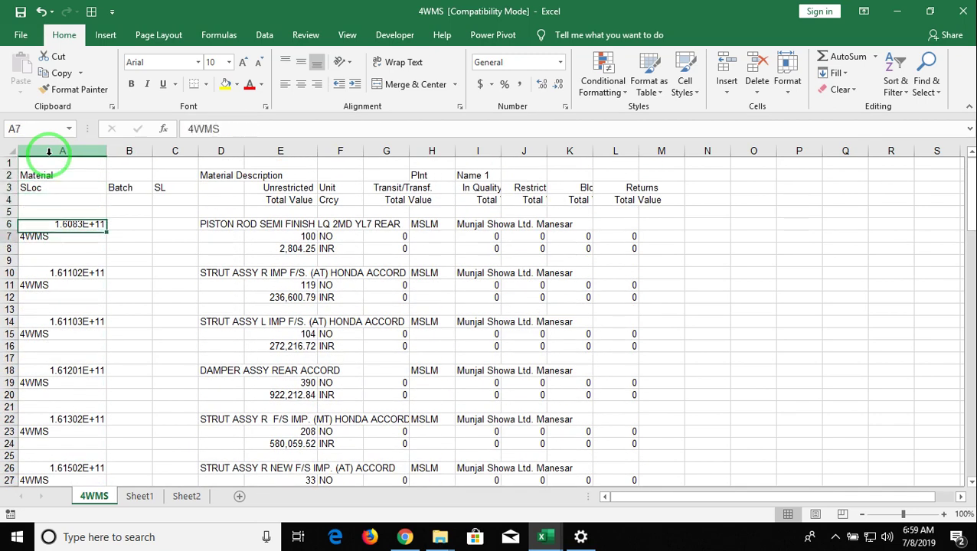
Step: Examine the Material and Material Description cells in row 6 of the 4WMS sheet
key("Up")
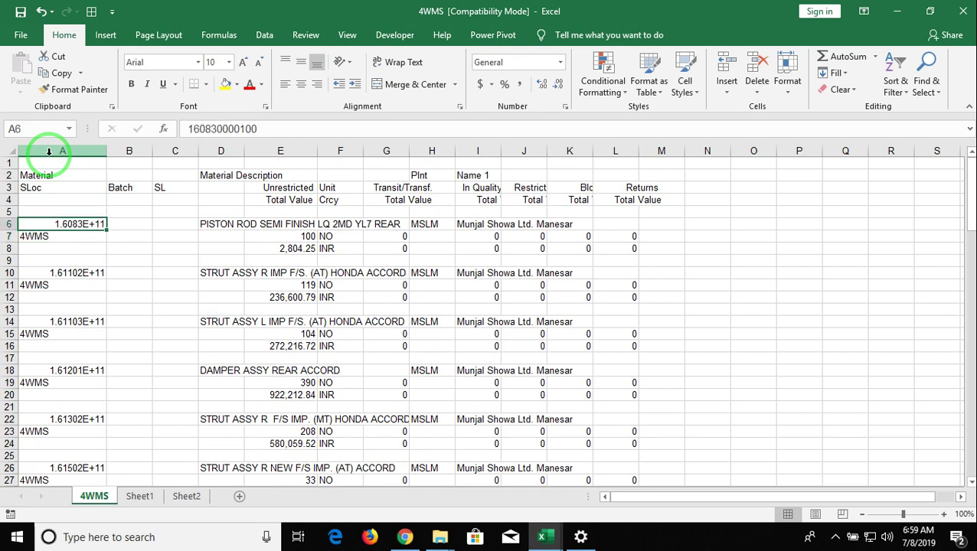
key("Down")
key("Up")
key("Right")
key("Right")
key("Right")
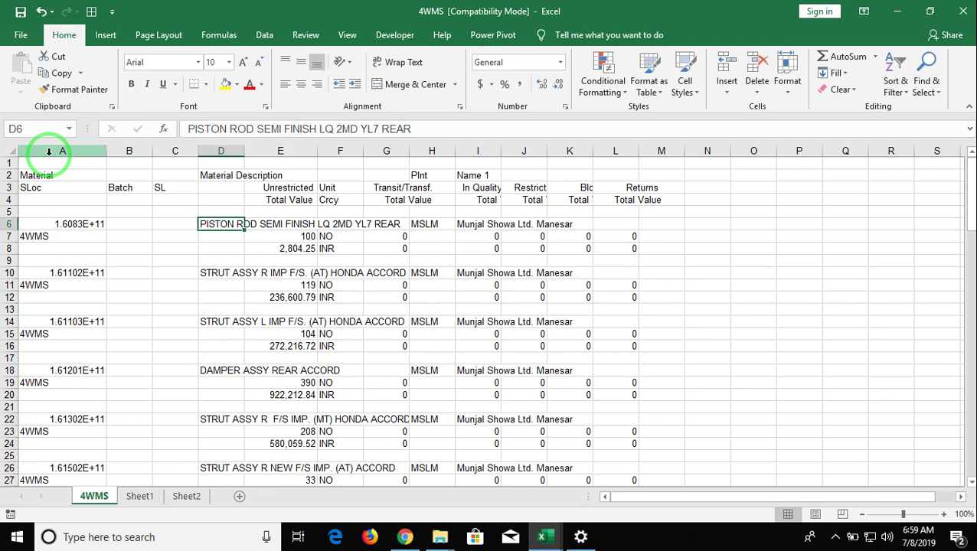
key("Left")
key("Left")
key("Left")
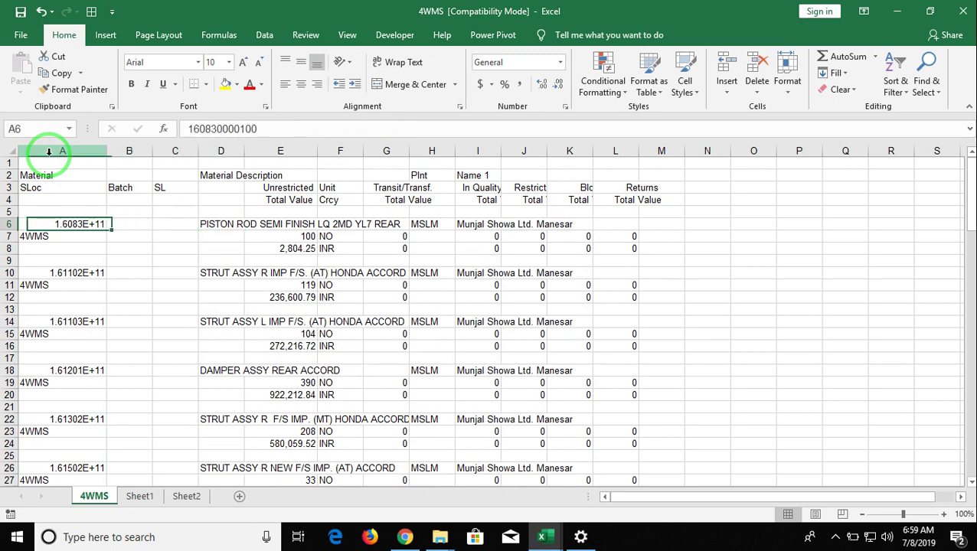
Step: Examine the SLoc, Unrestricted, Unit, Total Value and Crcy cells in rows 7 and 8 of the first record
key("Down")
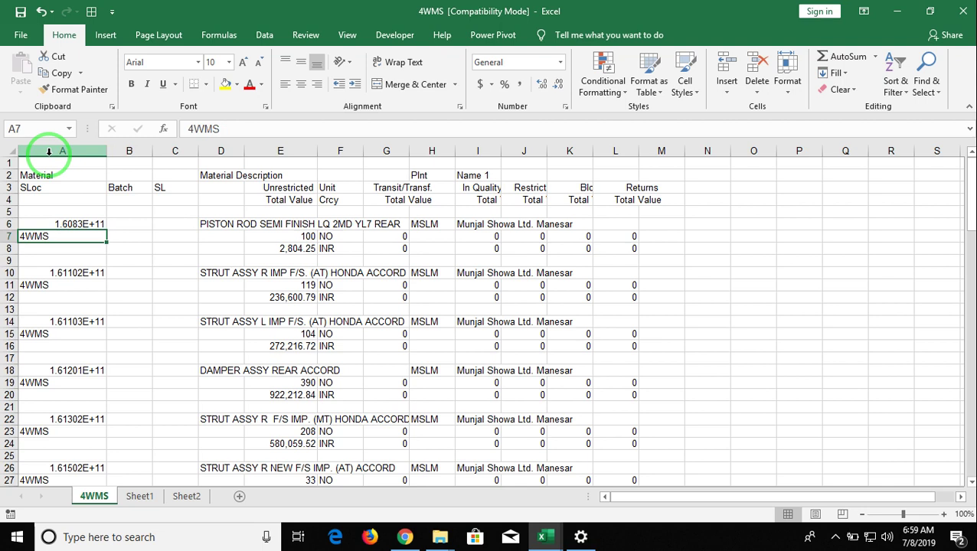
key("Right")
key("Right")
key("Right")
key("Right")
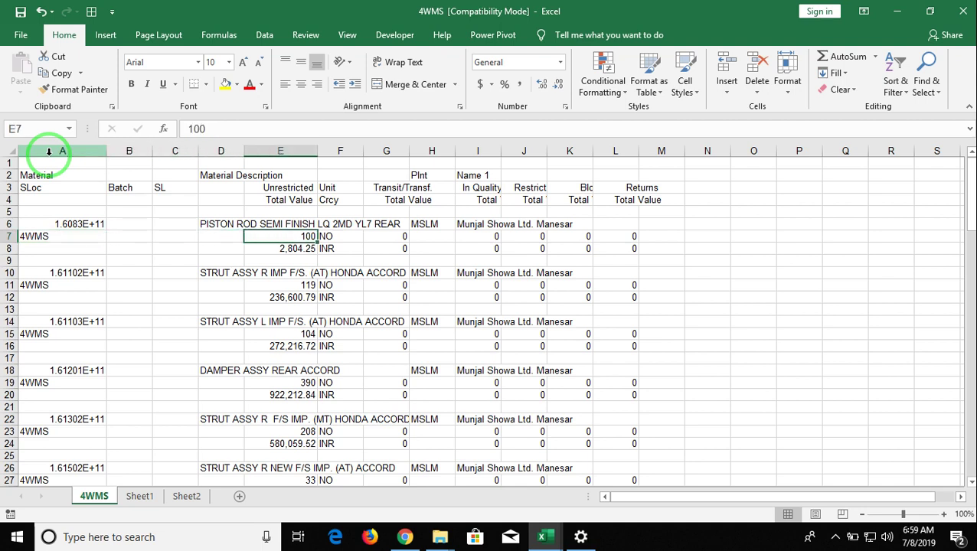
key("Right")
key("Left")
key("Right")
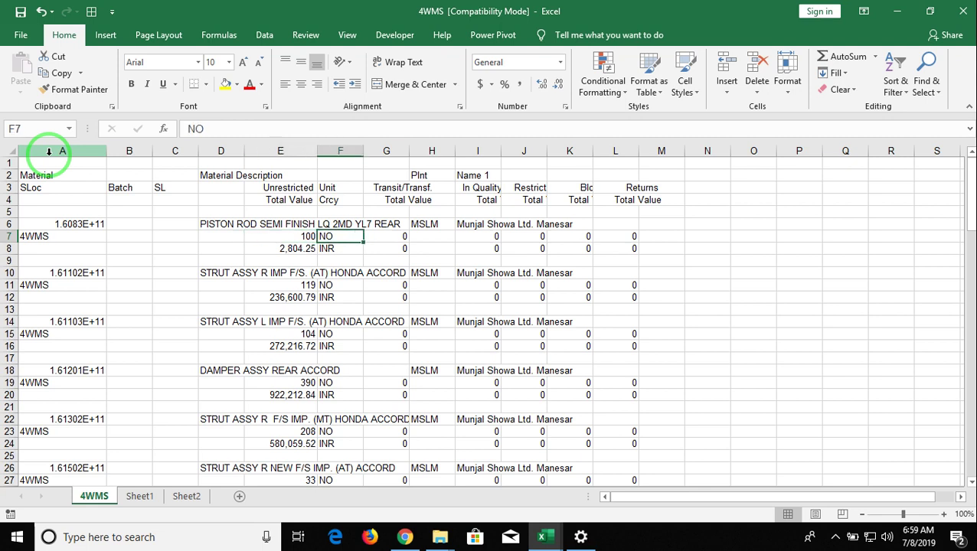
key("Left")
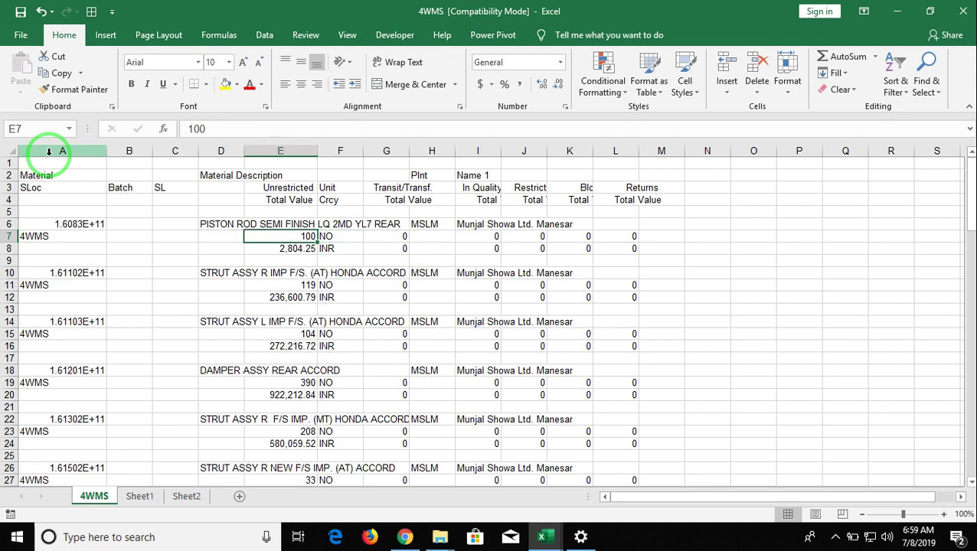
key("Down")
key("Right")
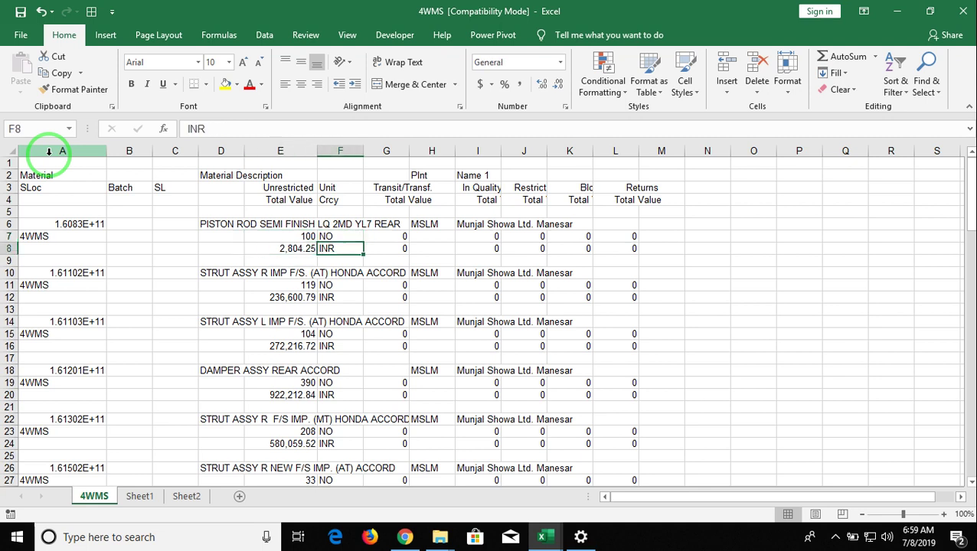
Step: Review the following material records on the 4WMS sheet for the same repeating row layout
key("Down")
key("Down")
key("Down")
key("Down")
key("Down")
key("Down")
key("Down")
key("Down")
key("Down")
key("Down")
key("Down")
key("Down")
key("Down")
key("Down")
key("Down")
key("Down")
key("Down")
key("Down")
key("Down")
key("Down")
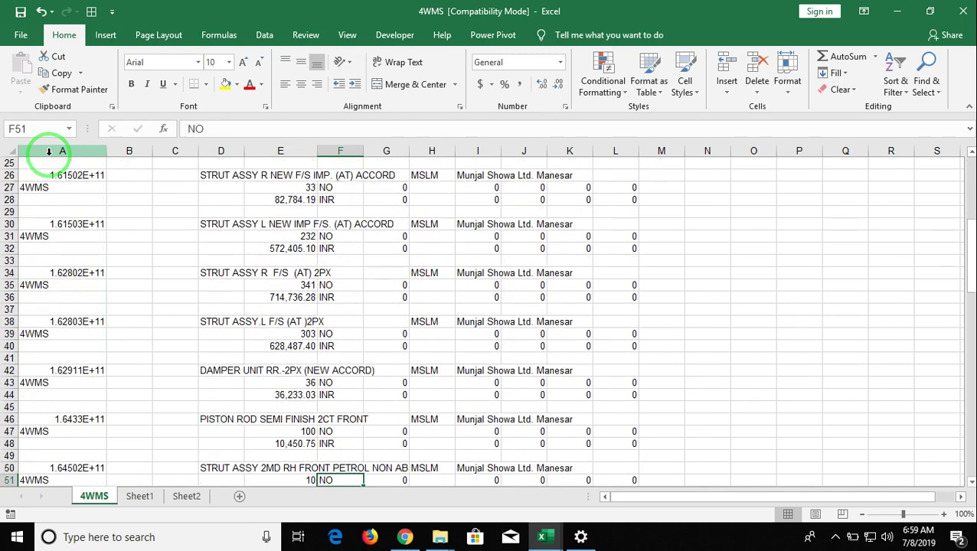
key("Down")
key("Down")
key("Down")
key("Down")
key("Down")
key("Down")
key("Down")
key("Home")
key("Up")
key("Up")
key("Up")
key("Up")
key("Up")
key("Up")
key("Up")
key("Up")
key("Up")
key("Up")
key("Up")
key("Up")
key("Up")
key("Up")
key("Up")
key("Up")
key("Up")
key("Up")
key("Up")
key("Up")
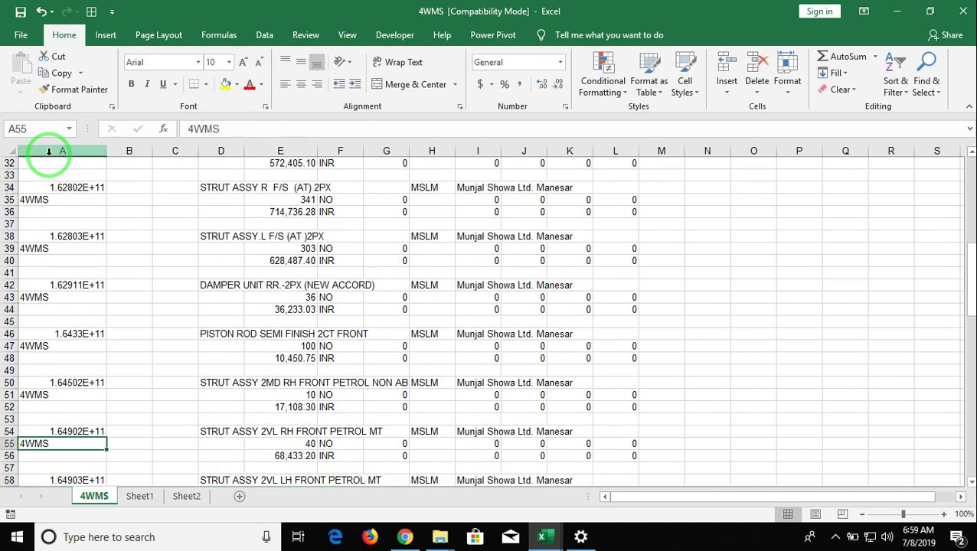
Step: Insert a blank column before the Material/SLoc column on the 4WMS sheet
key("Right")
key("ctrl+Up")
key("ctrl+Up")
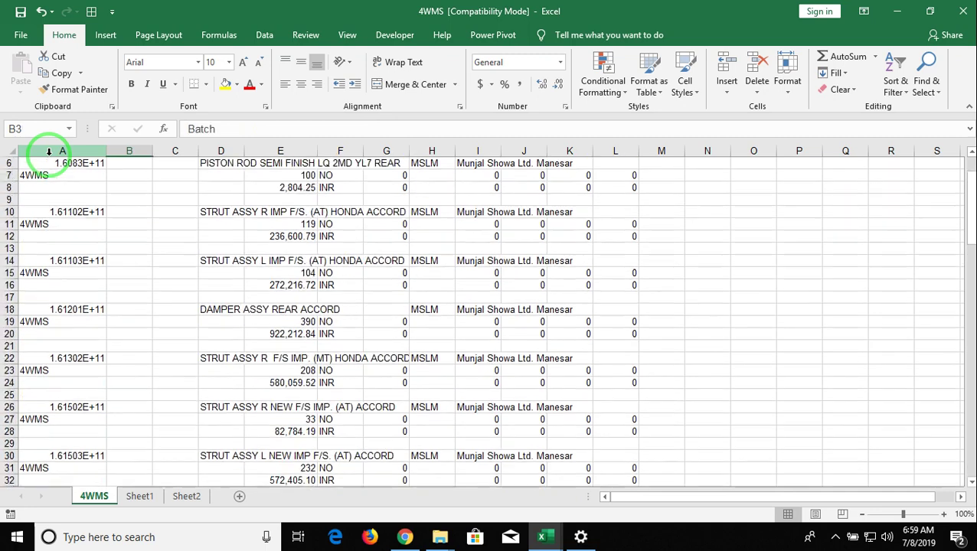
key("Left")
left_click(49, 151)
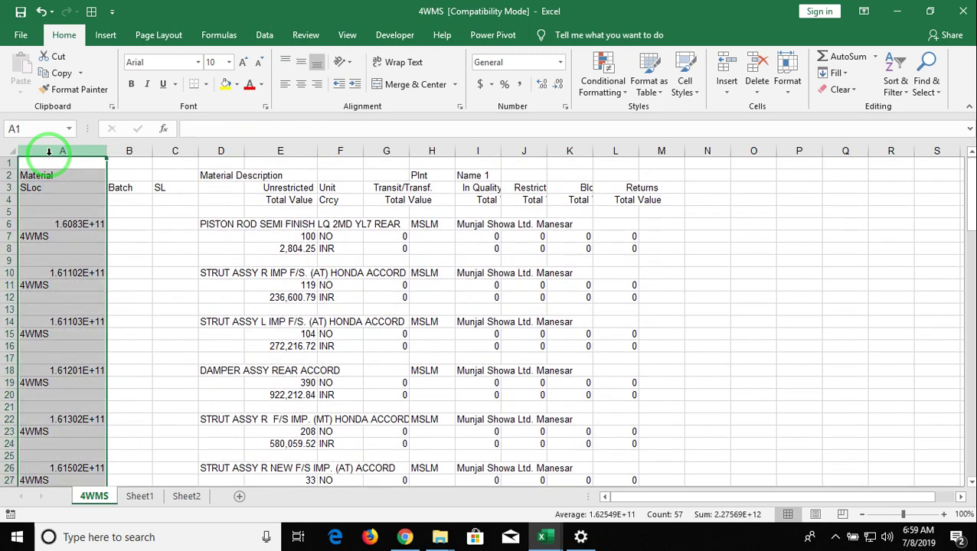
key("ctrl+shift+plus")
Step: Start an IF formula in cell A4 of the 4WMS sheet with an AND test whose first condition is B4<>0
key("Down")
key("Down")
key("Down")
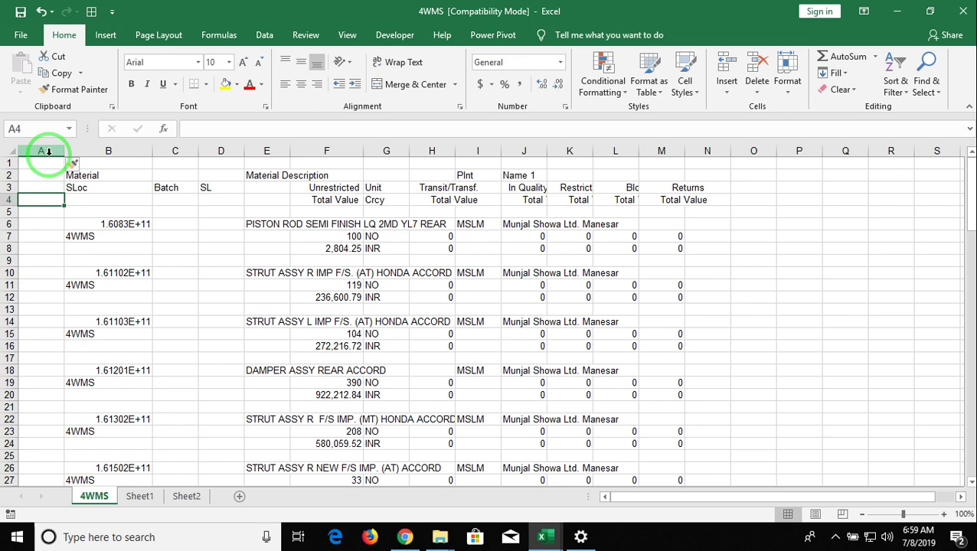
type("=")
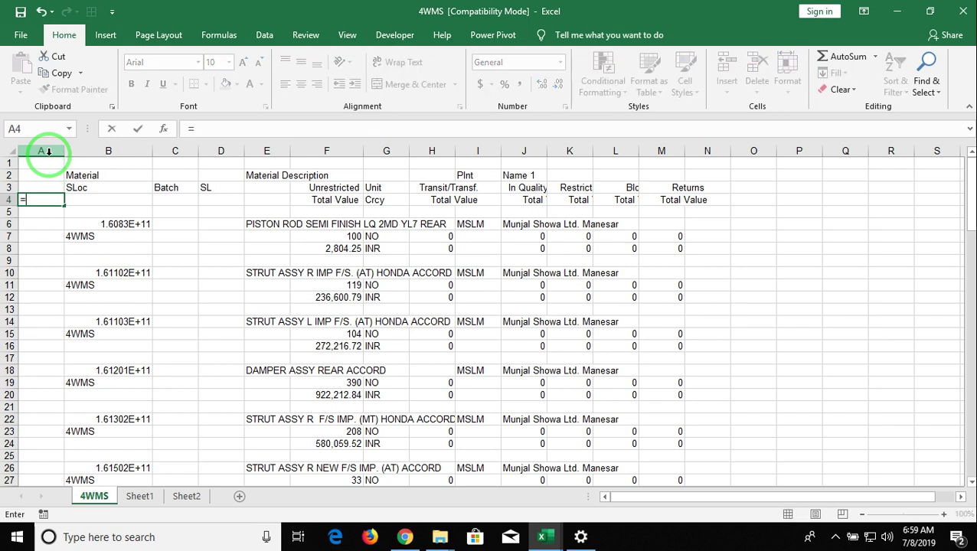
type("if(a")
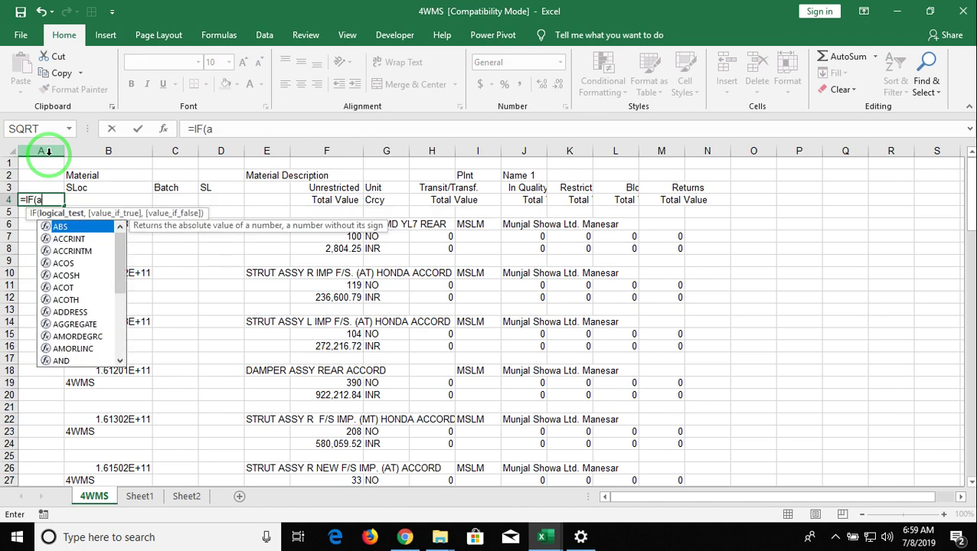
type("nd")
key("Tab")
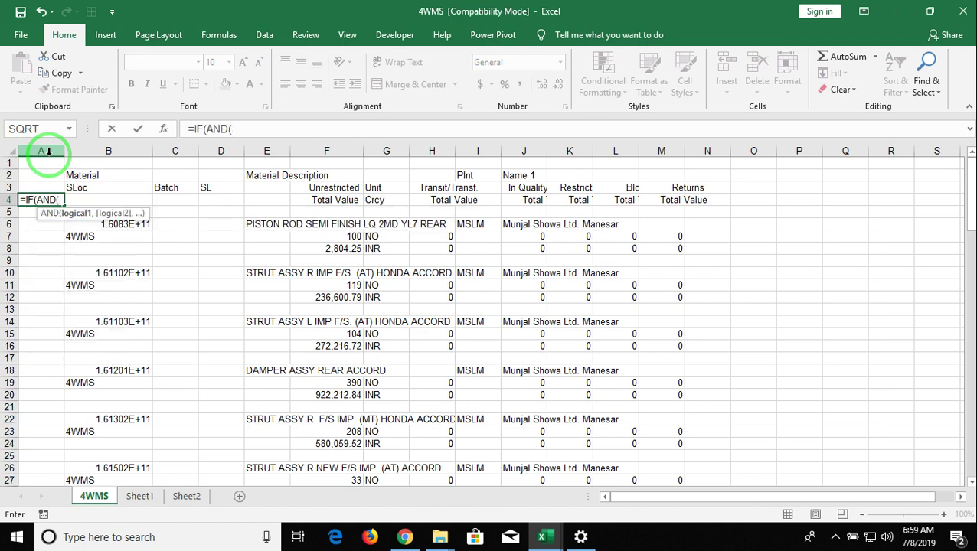
key("Right")
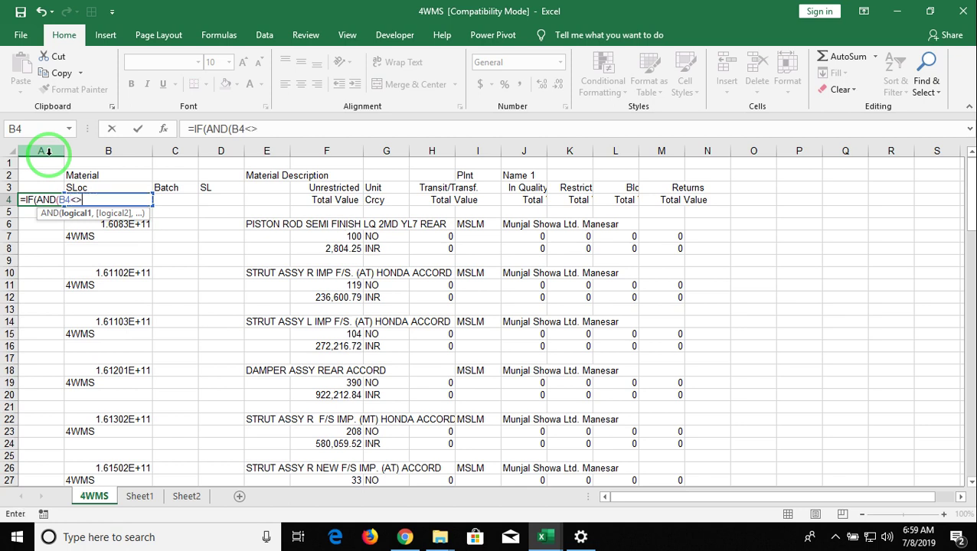
type("<>0,")
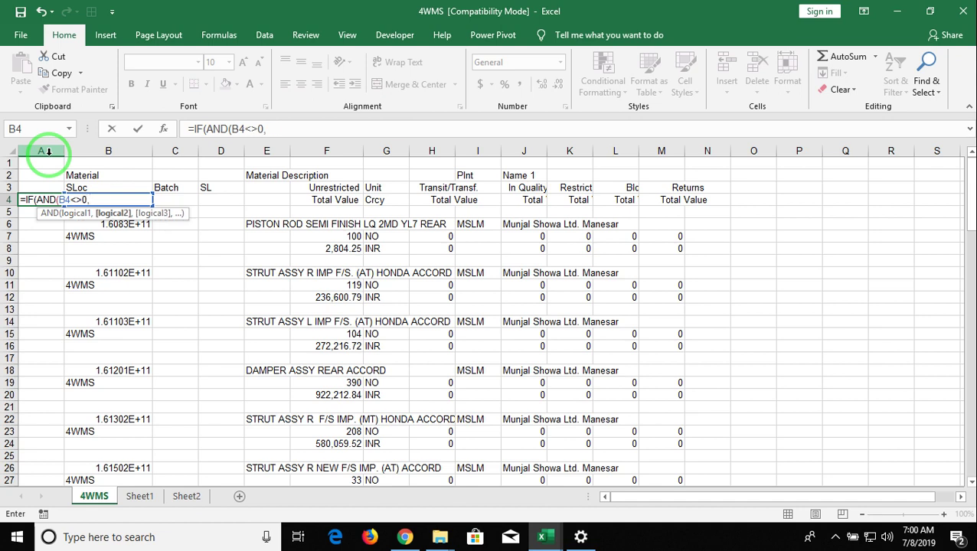
Step: Add B3<>0 as the second AND condition in the A4 formula and close the AND test
key("Up")
key("Right")
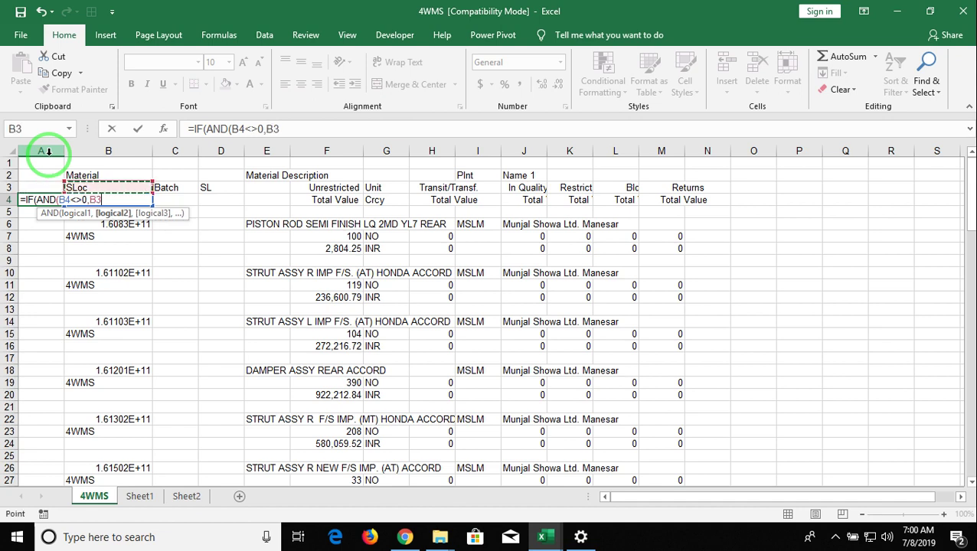
type("M<")
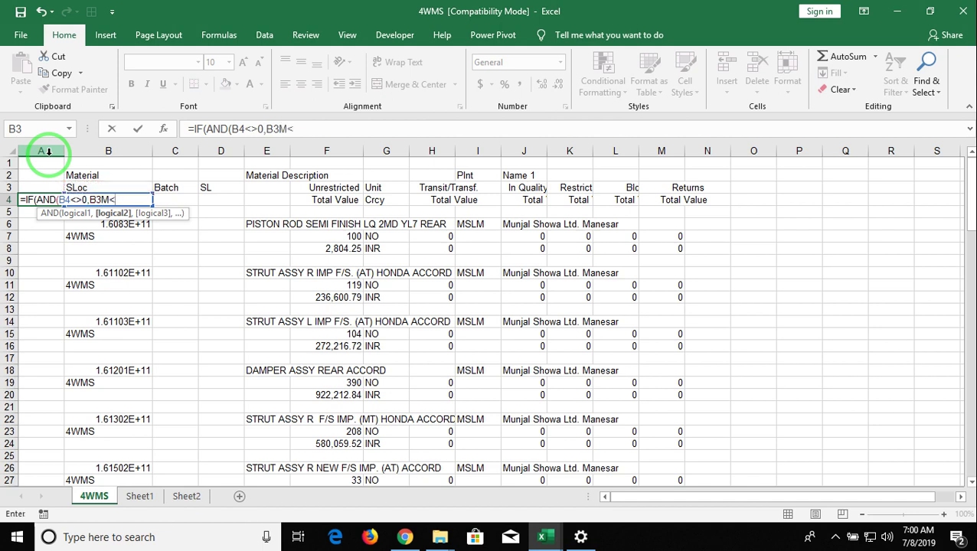
key("BackSpace")
key("BackSpace")
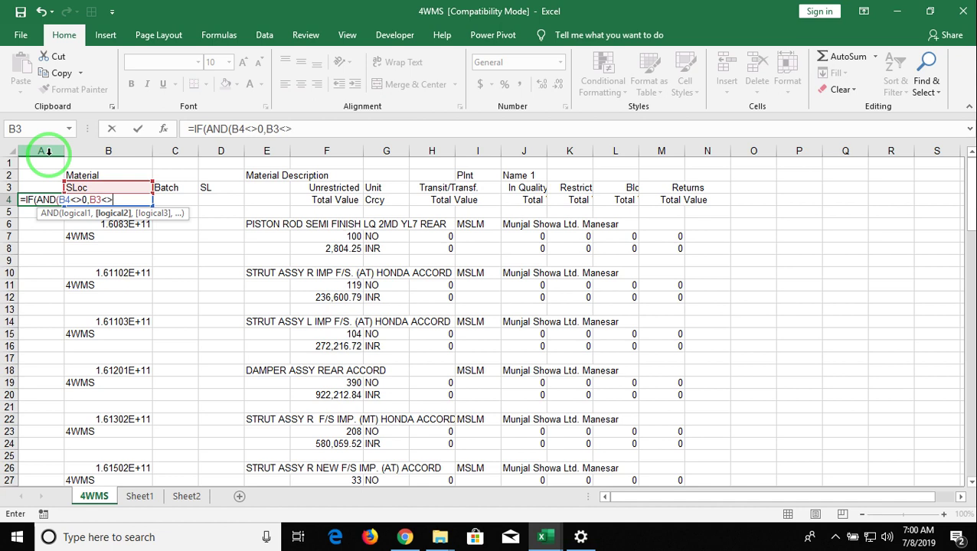
type("<>0),")
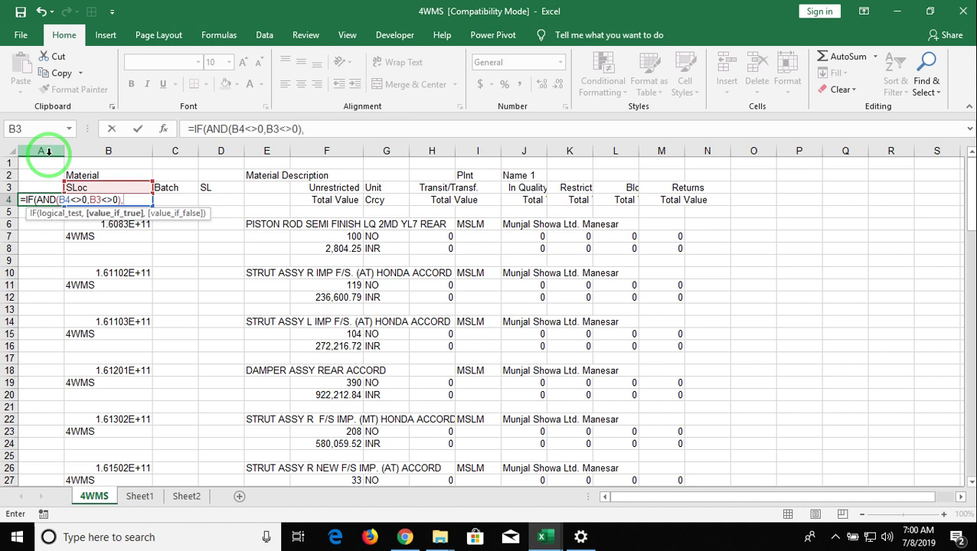
Step: Complete the A4 formula so it returns A3+1 when the test is true and an empty string otherwise, accepting the closing-bracket correction
key("Left")
key("Up")
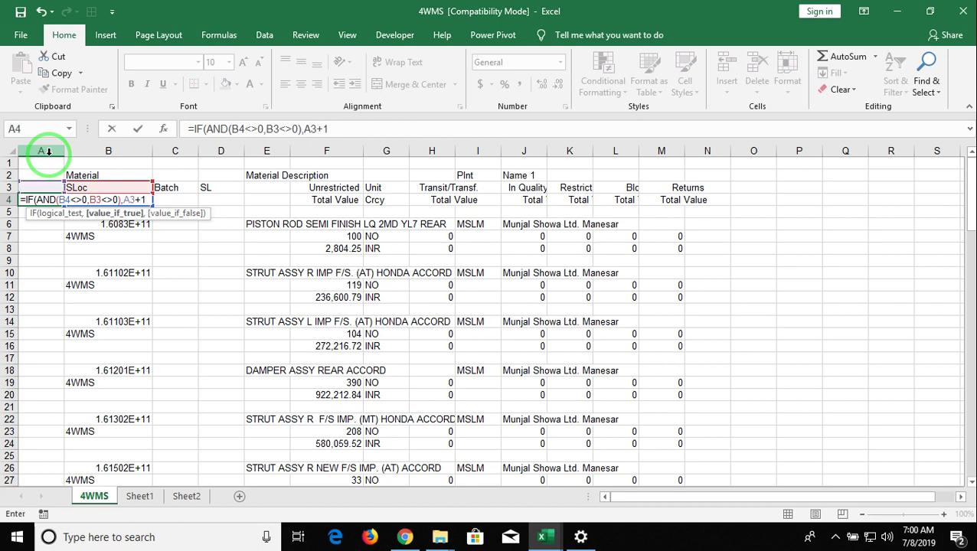
type("+1,")
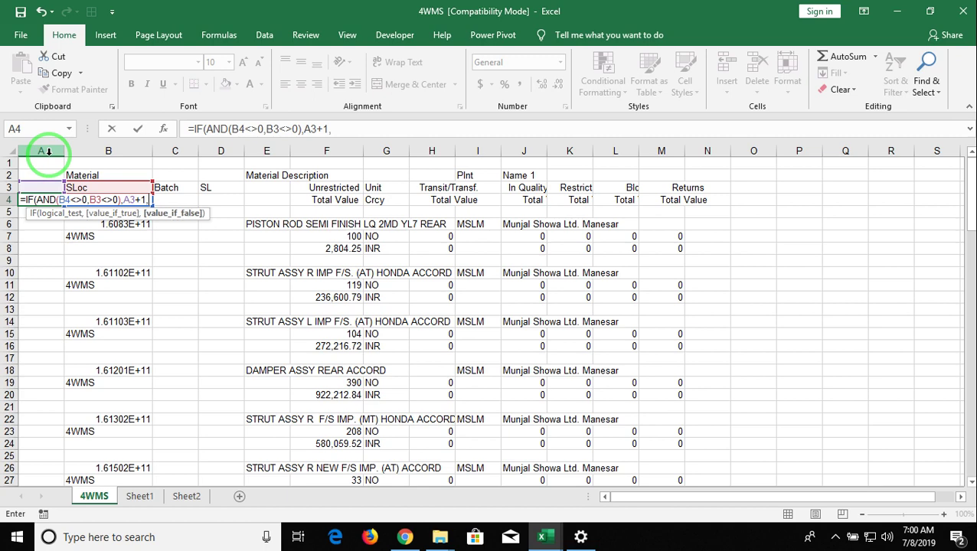
type("\"\"")
key("Return")
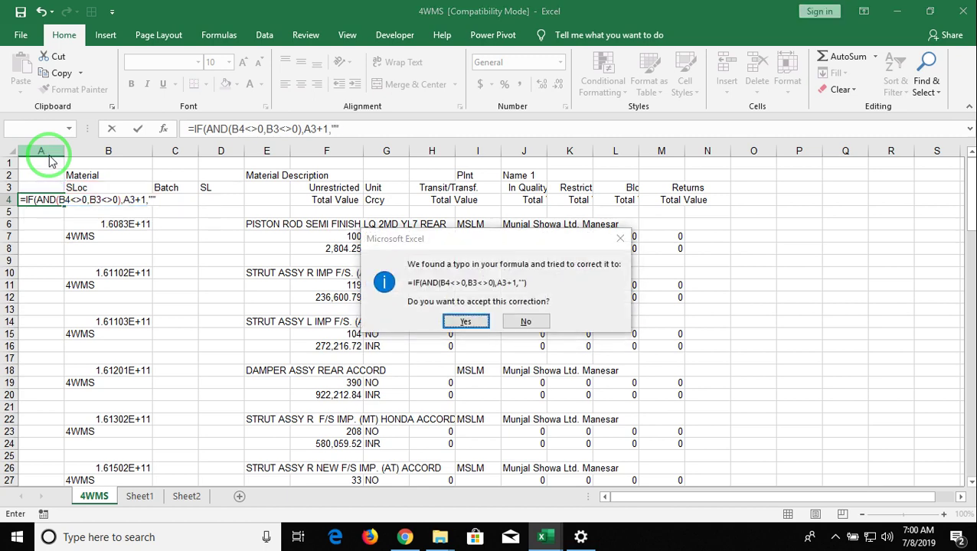
key("Return")
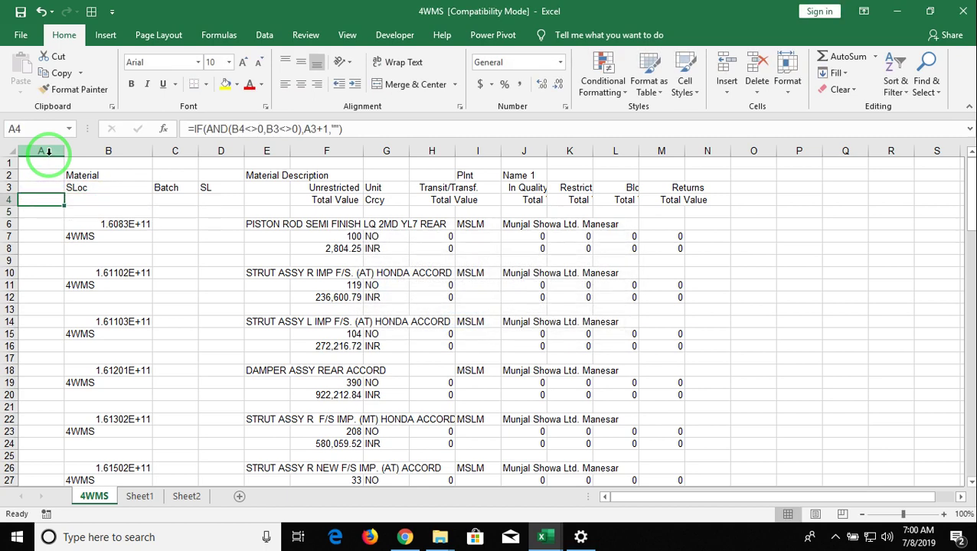
Step: Replace the A3 reference in the A4 formula's true result with MAX(A3:A3), keeping the +1
left_click(194, 129)
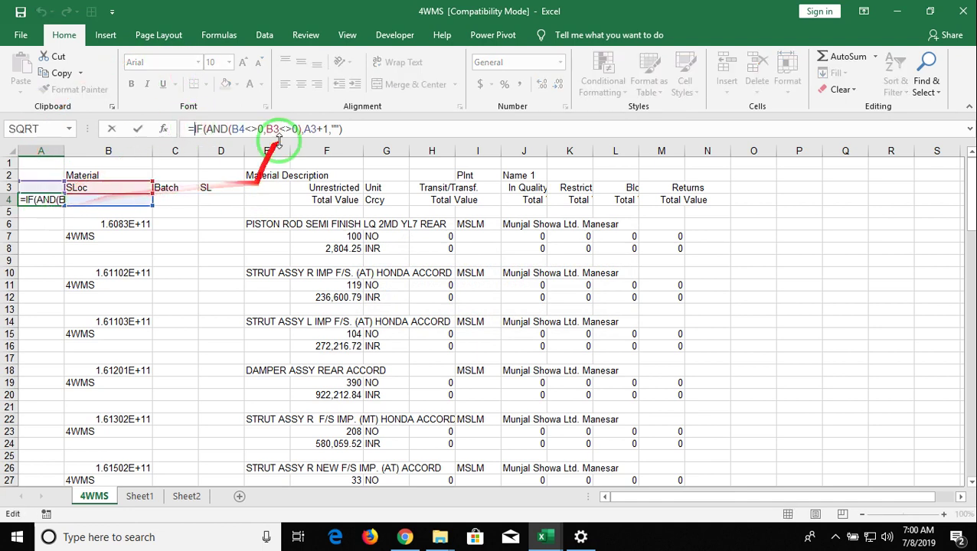
left_click(310, 129)
double_click(310, 128)
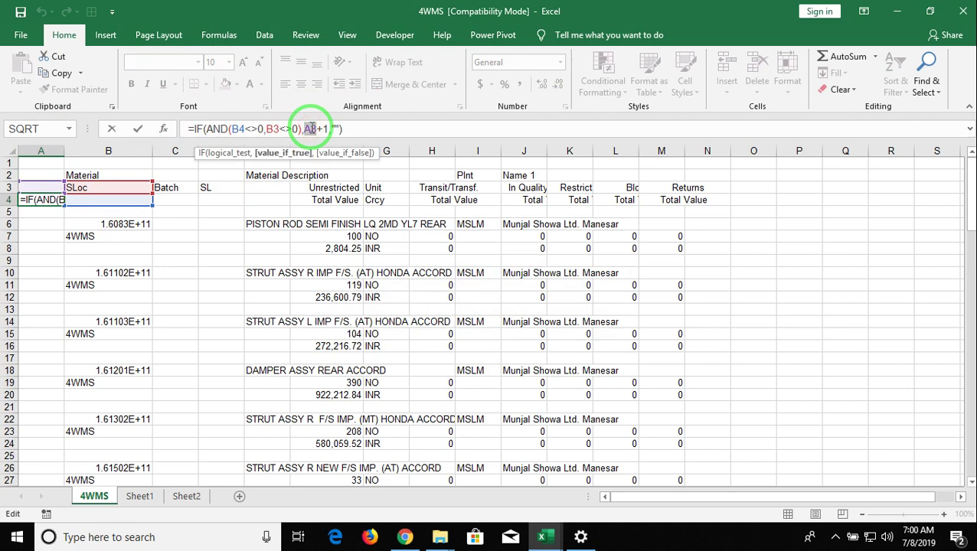
type("max")
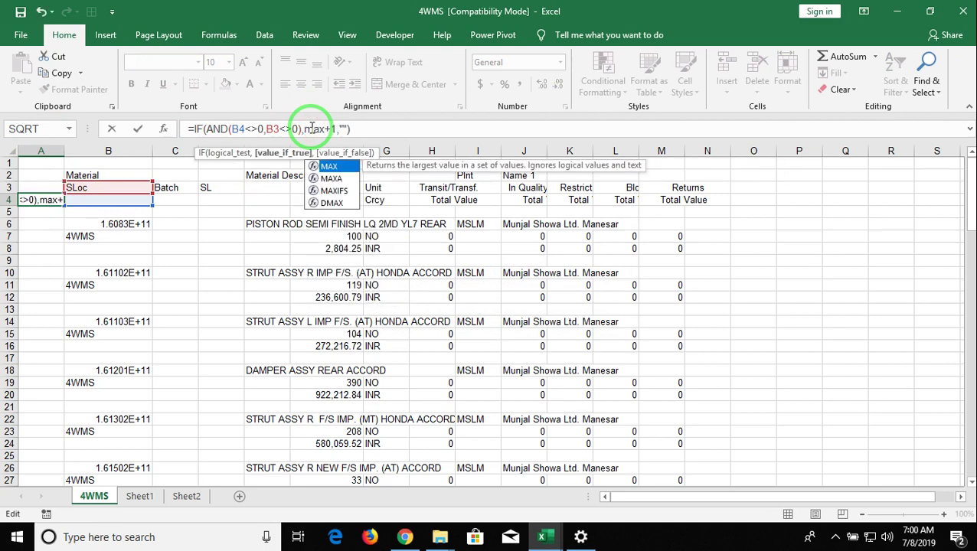
key("Tab")
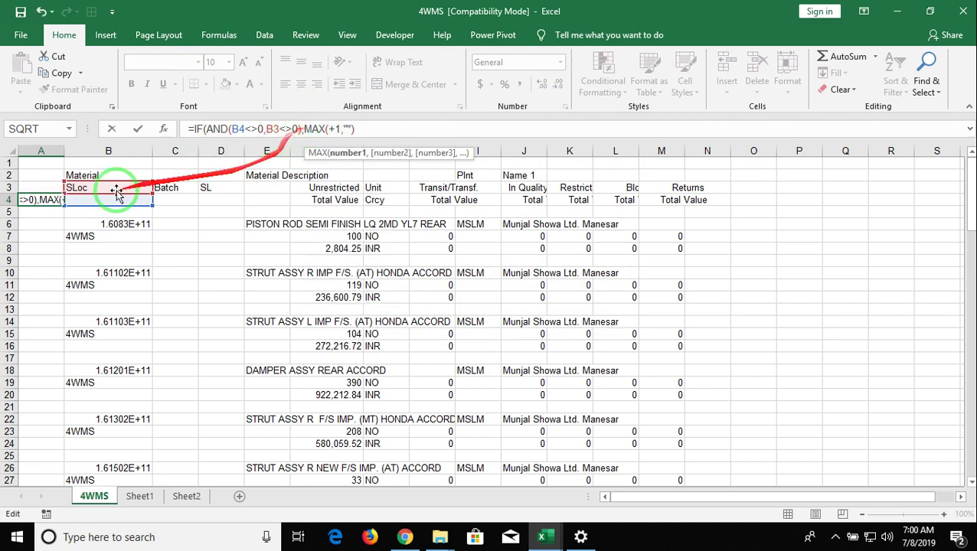
left_click(33, 187)
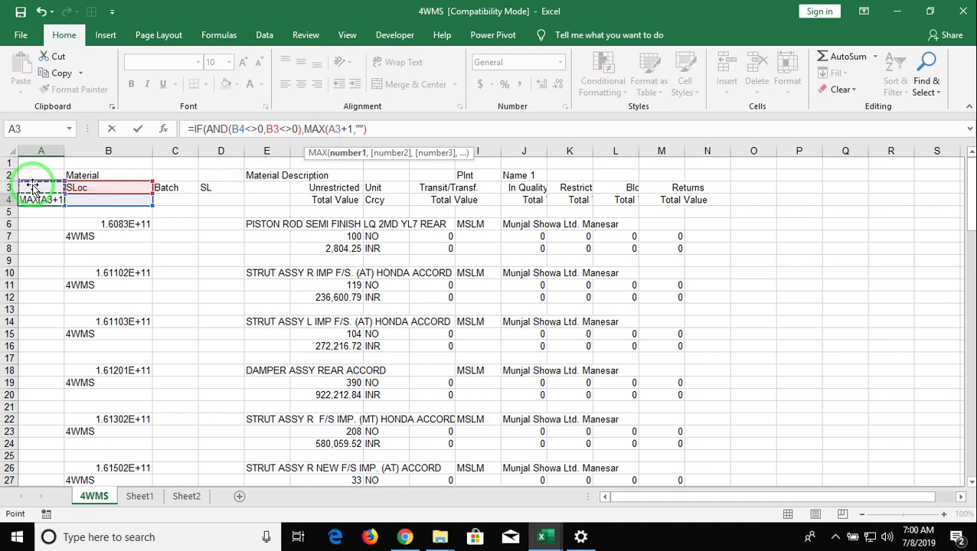
type(":A3)")
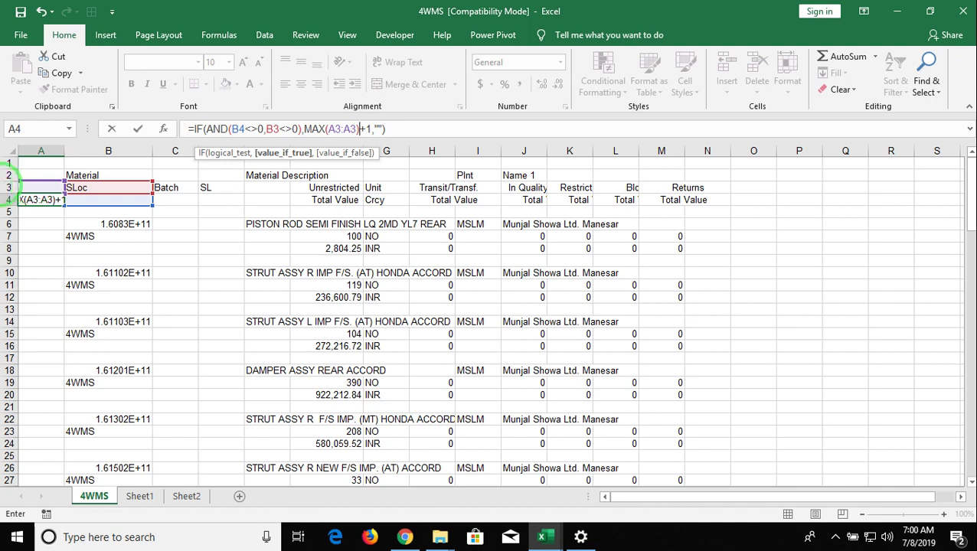
Step: Wrap the A4 formula in IFERROR with an empty string as the error value
left_click(193, 126)
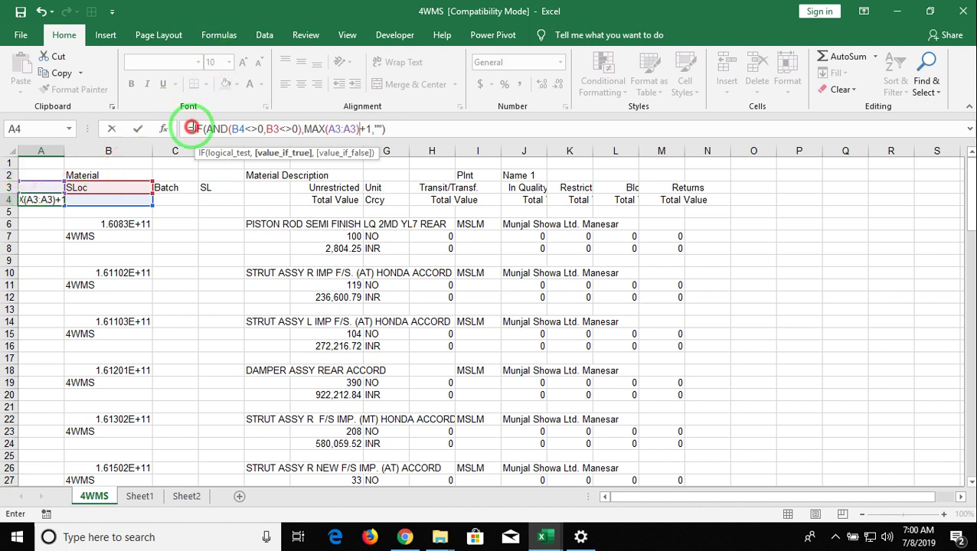
type("i")
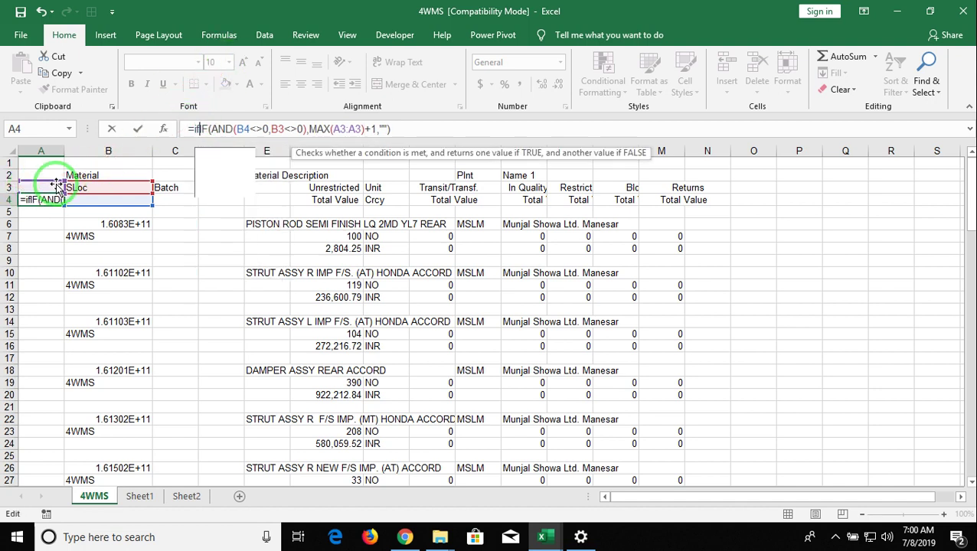
key("Down")
key("Tab")
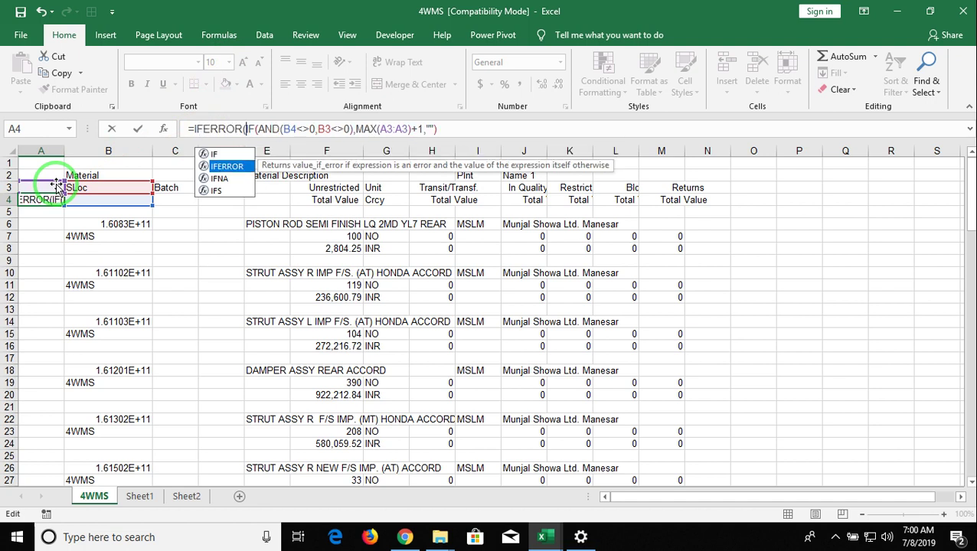
left_click(445, 130)
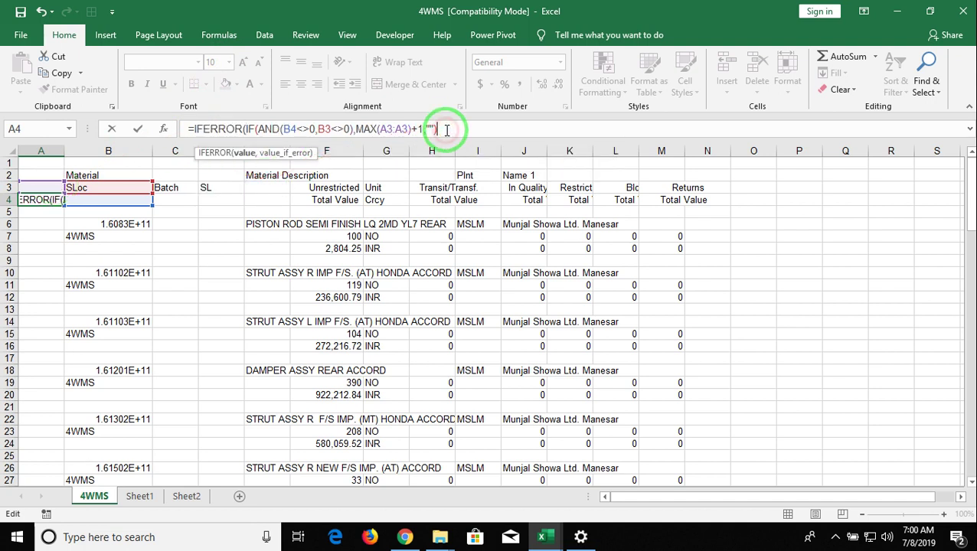
type(",\"\"")
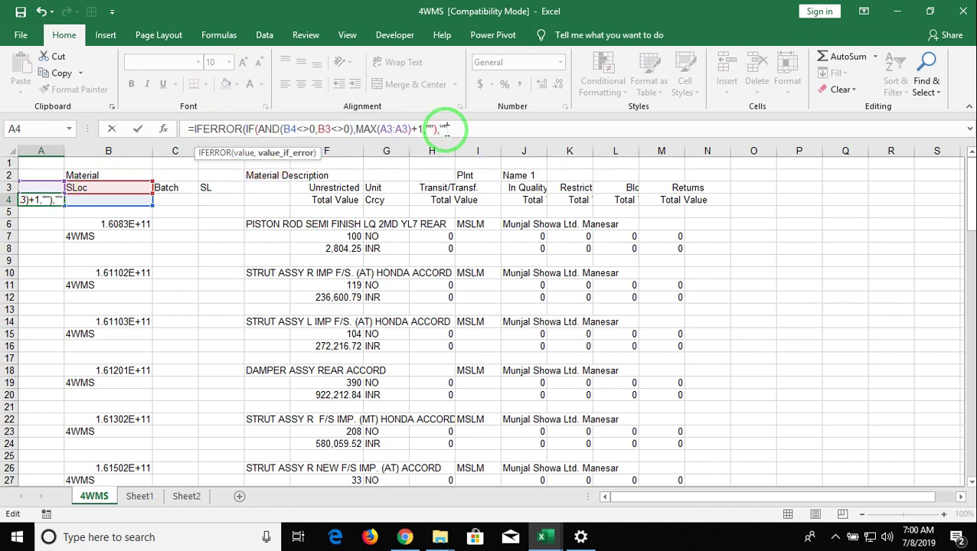
type(")")
key("Return")
key("Up")
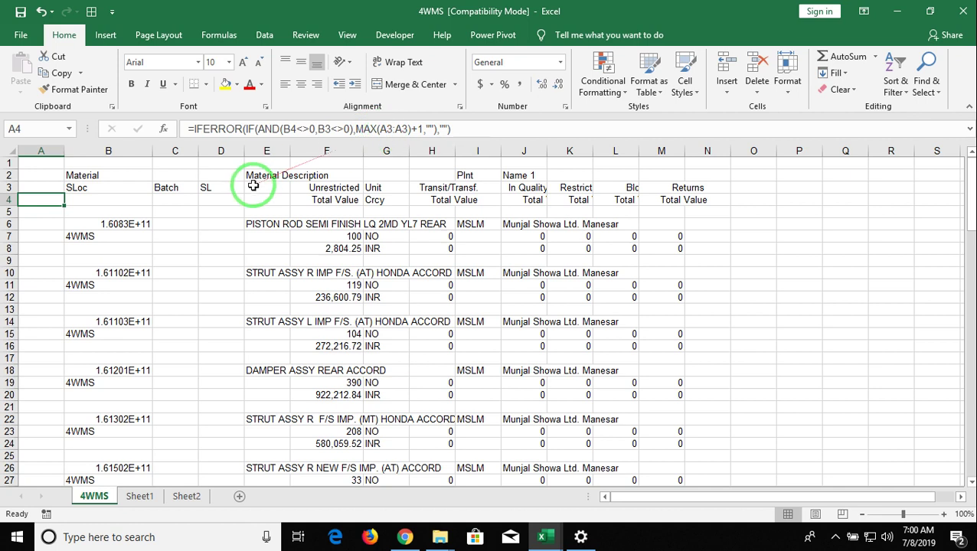
Step: Make the start of the MAX range in the A4 formula absolute, so it reads $A$3:A3
left_click(390, 129)
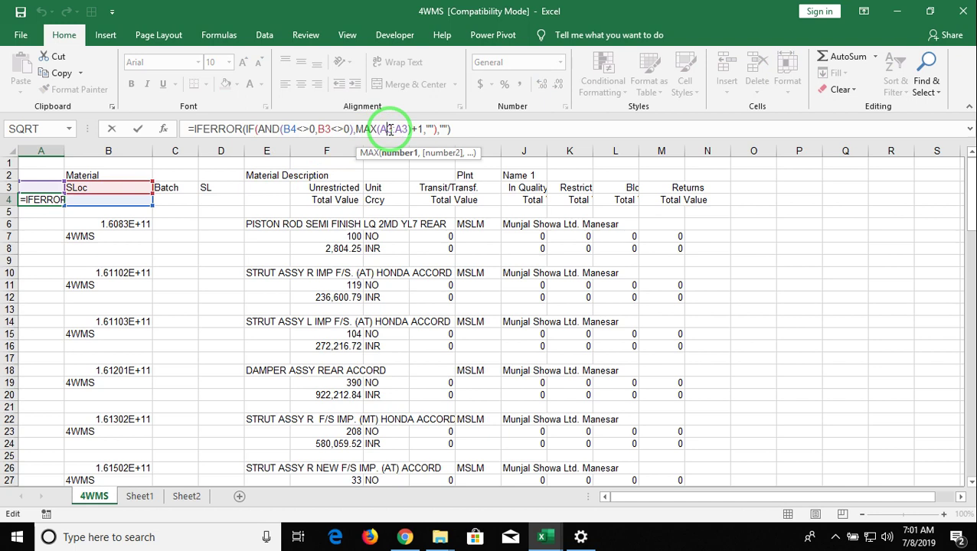
key("F4")
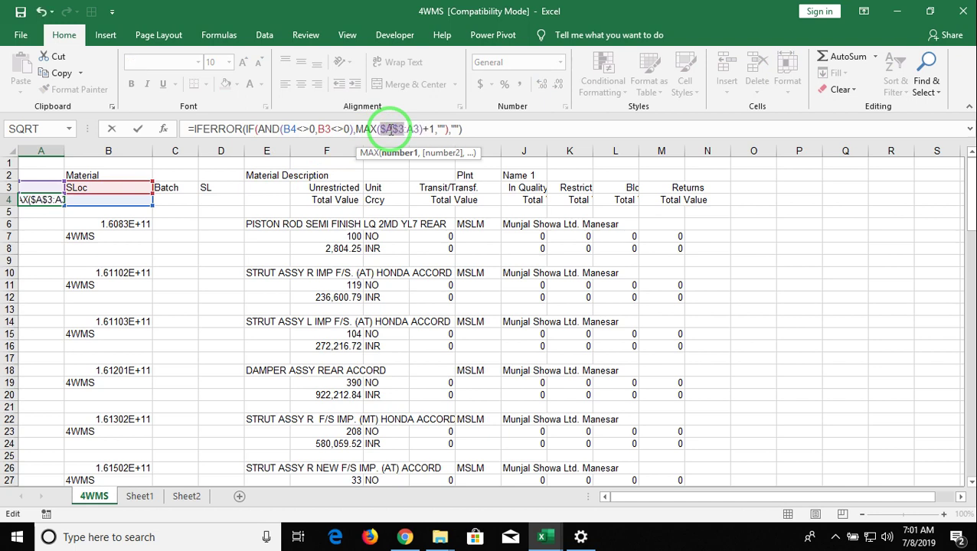
key("Return")
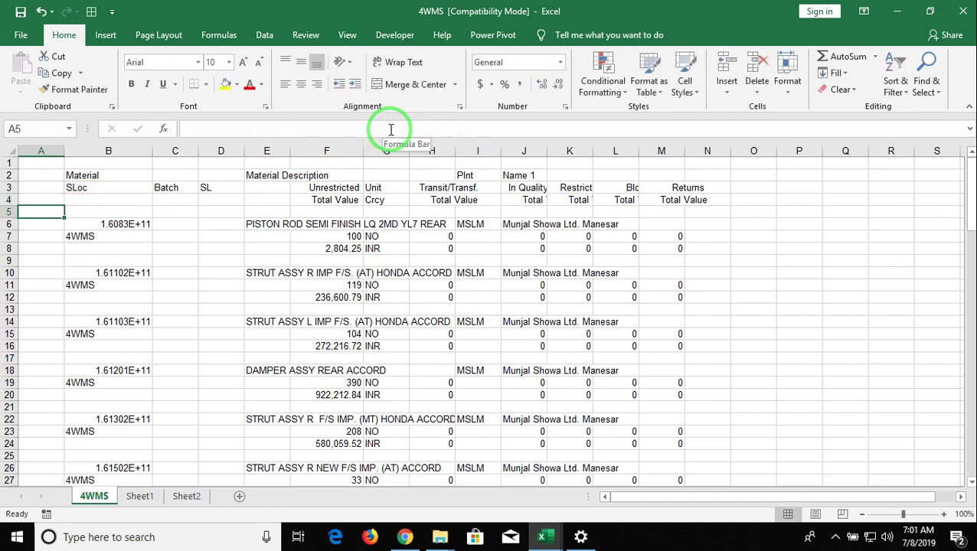
key("Down")
key("Down")
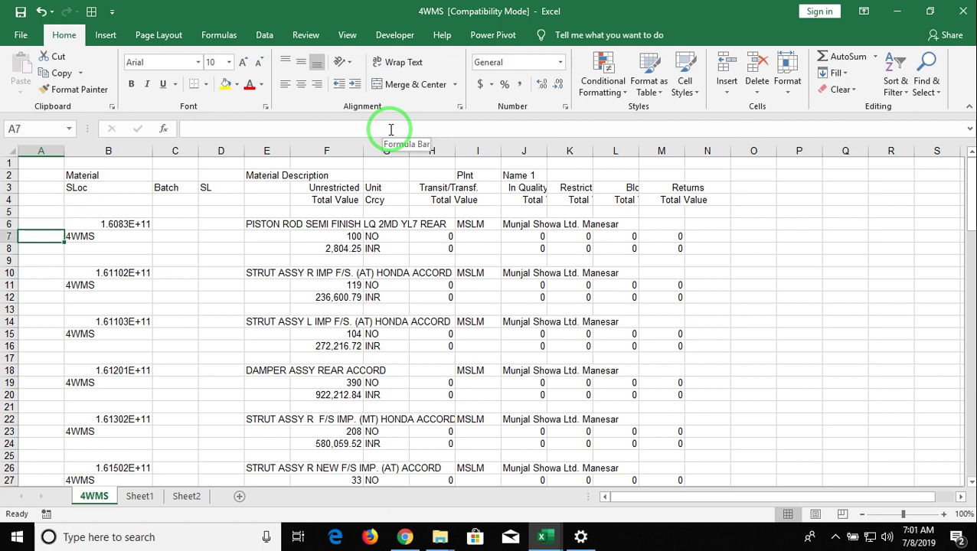
key("Up")
key("Up")
key("Up")
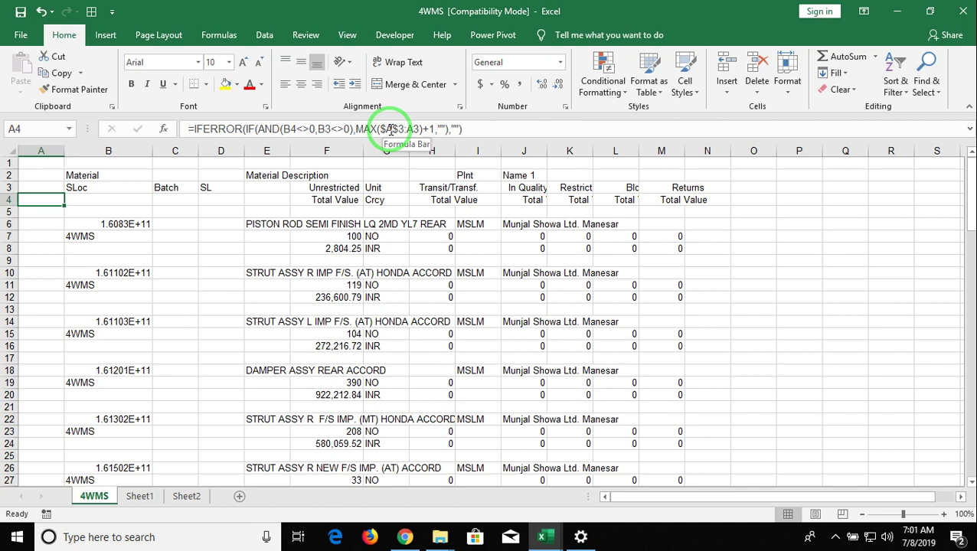
key("shift+Down")
key("shift+Down")
key("shift+Down")
key("shift+Down")
key("shift+Down")
key("shift+Down")
key("shift+Down")
key("shift+Down")
key("shift+Down")
key("shift+Down")
key("shift+Down")
key("shift+Down")
key("shift+Down")
key("shift+Down")
key("shift+Down")
key("shift+Down")
key("shift+Down")
key("shift+Down")
key("shift+Down")
key("shift+Down")
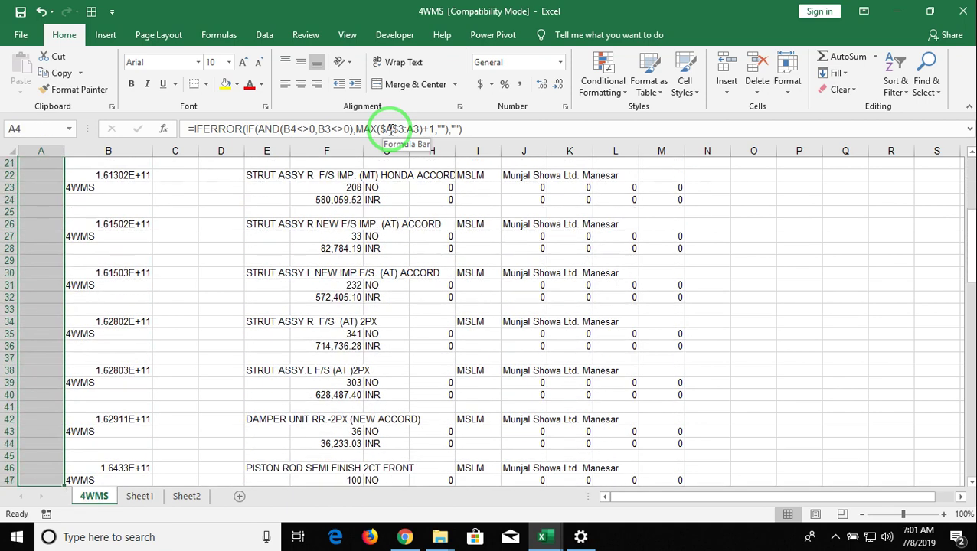
Step: Fill the A4 serial number formula down column A to the last record's SLoc row, covering A4:A111 on the 4WMS sheet
key("Right")
key("ctrl+Down")
key("ctrl+Down")
key("ctrl+Down")
key("ctrl+Down")
key("ctrl+Down")
key("ctrl+Down")
key("ctrl+Down")
key("ctrl+Down")
key("ctrl+Down")
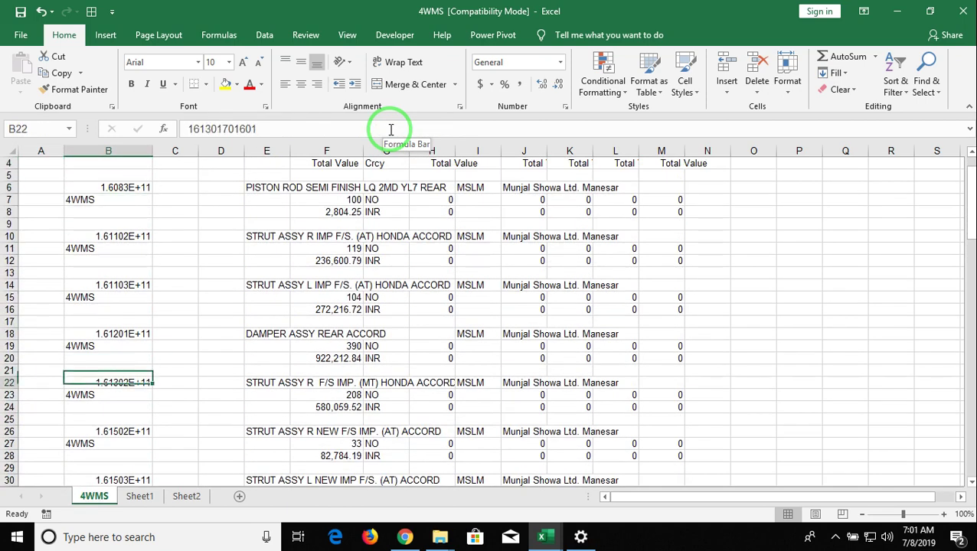
key("Left")
key("ctrl+Down")
key("Right")
key("ctrl+Up")
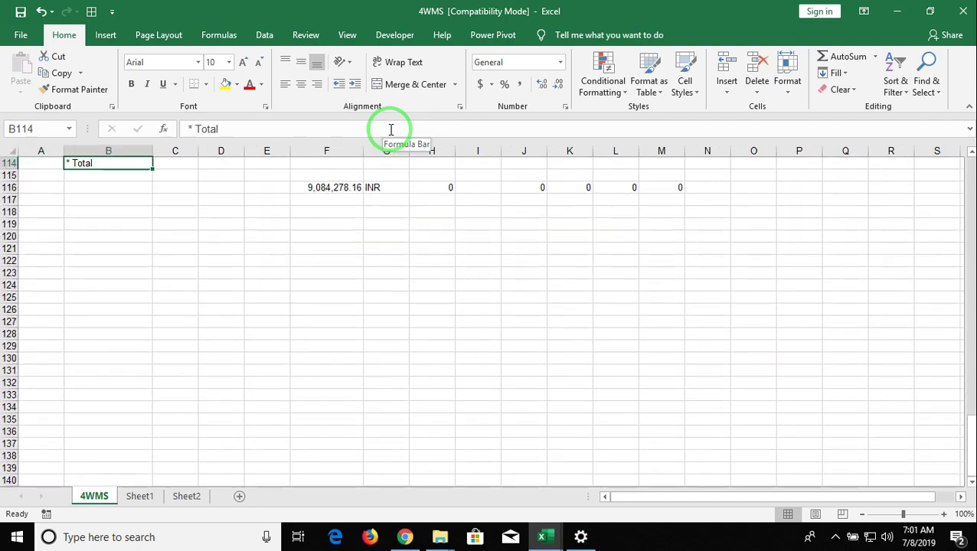
key("Up")
key("Up")
key("Left")
key("Up")
key("Up")
key("Down")
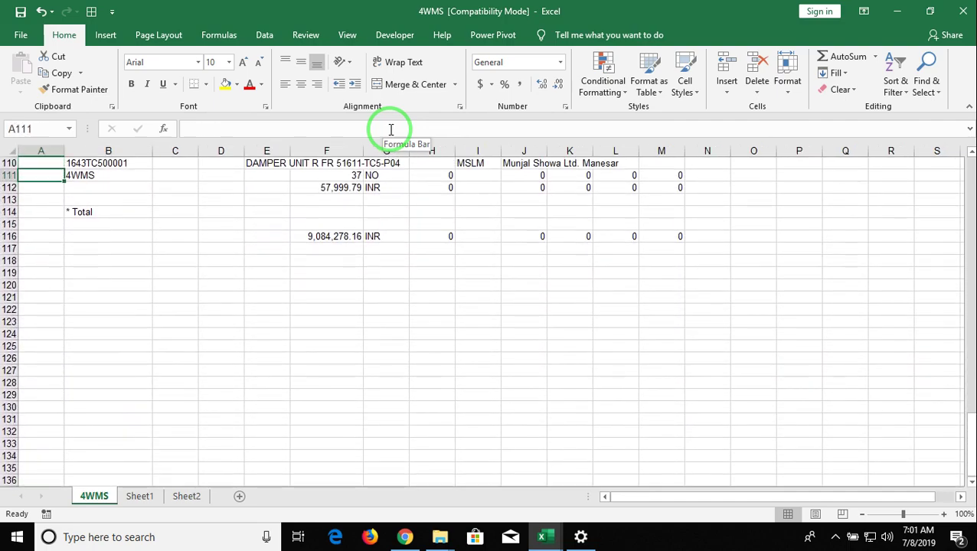
key("ctrl+shift+Up")
key("shift+Up")
key("shift+Up")
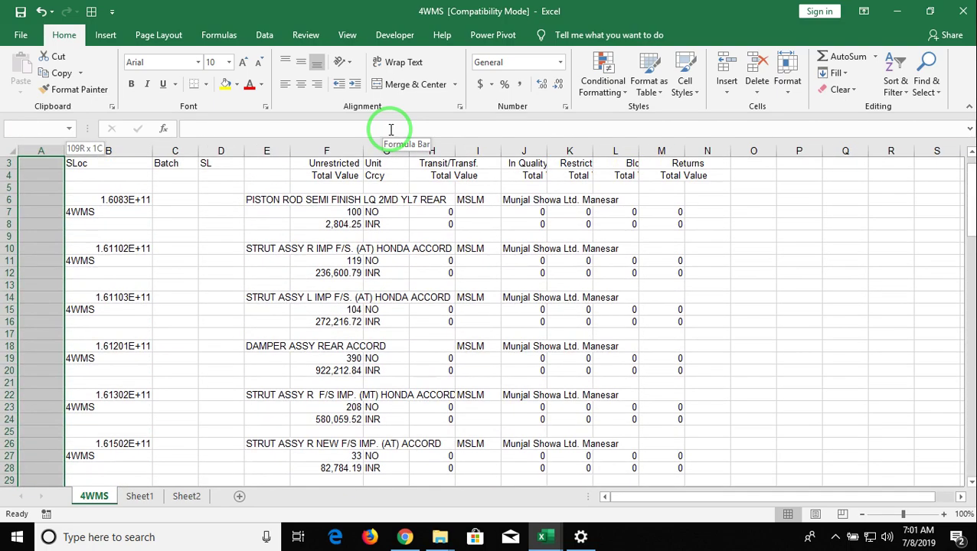
key("shift+Down")
key("shift+Down")
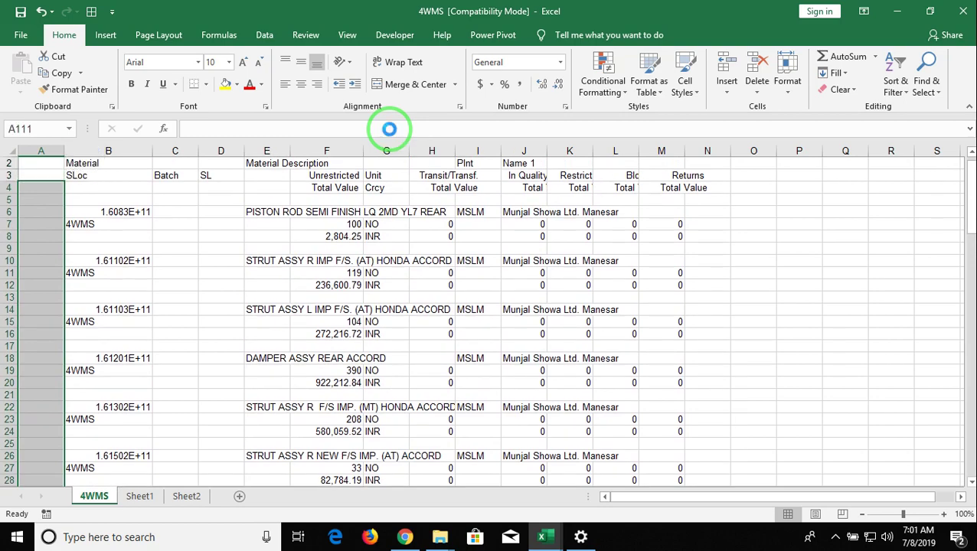
type("=IFERROR(IF(AND(B111<>0,B110<>0),MAX($A$3:A110)+1,\"\"),\"\")")
Step: Check the serial numbers in column A of the 4WMS sheet from the last record back up to A4
key("Down")
key("Down")
key("Down")
key("Down")
key("Down")
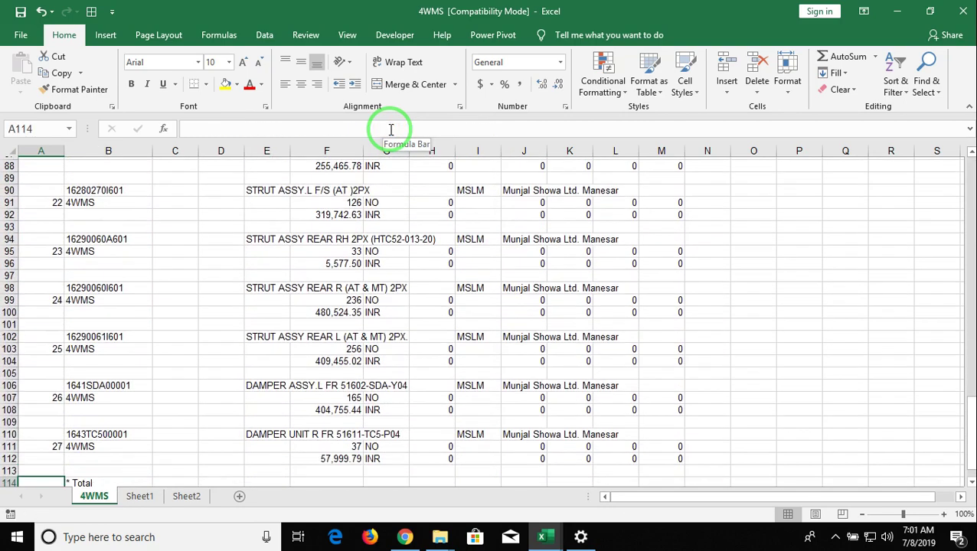
key("ctrl+Up")
key("ctrl+Up")
key("ctrl+Up")
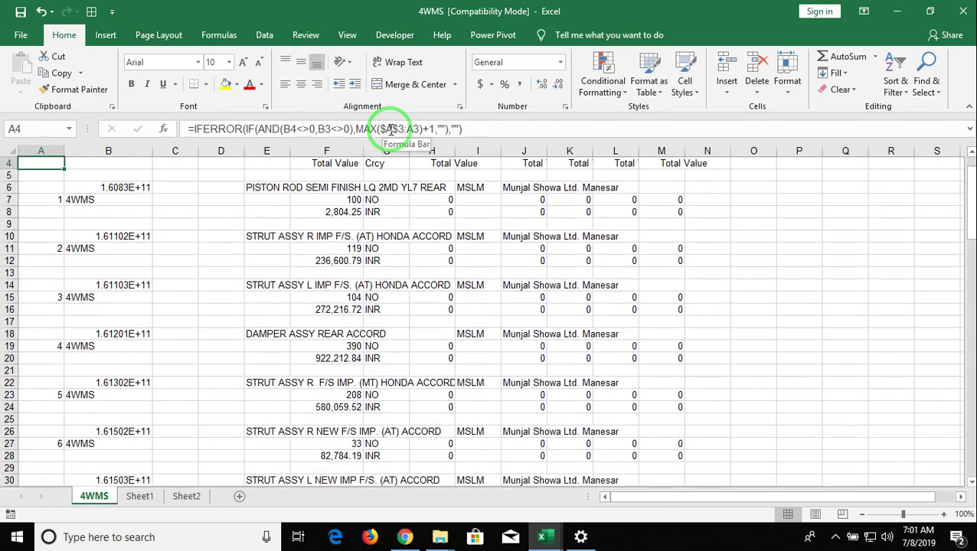
Step: Go to Sheet2 and select A2, the first cell under the Sr header
left_click(186, 496)
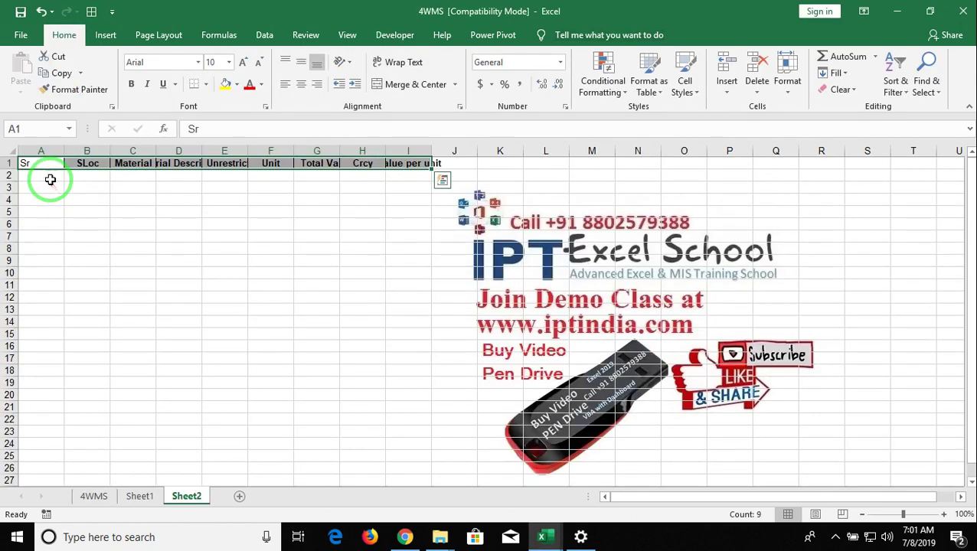
left_click(49, 180)
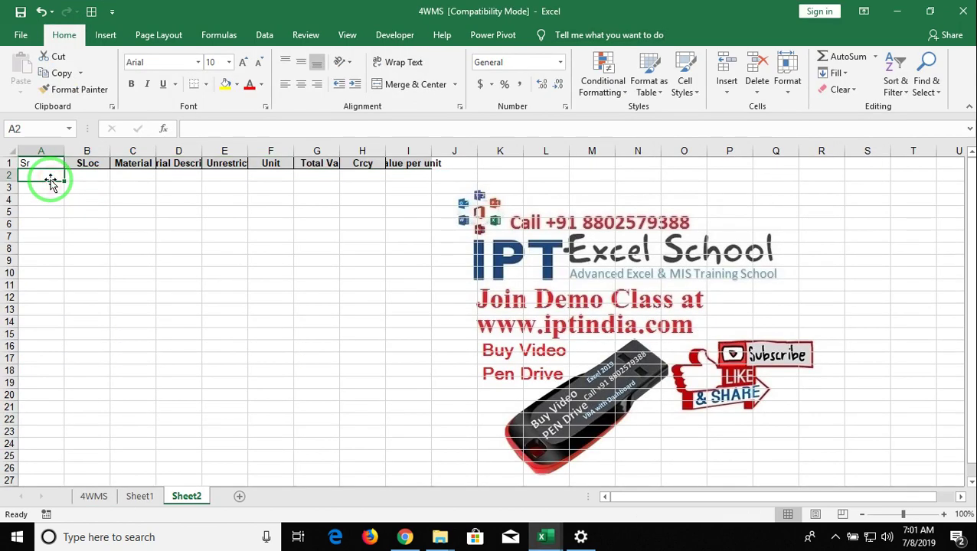
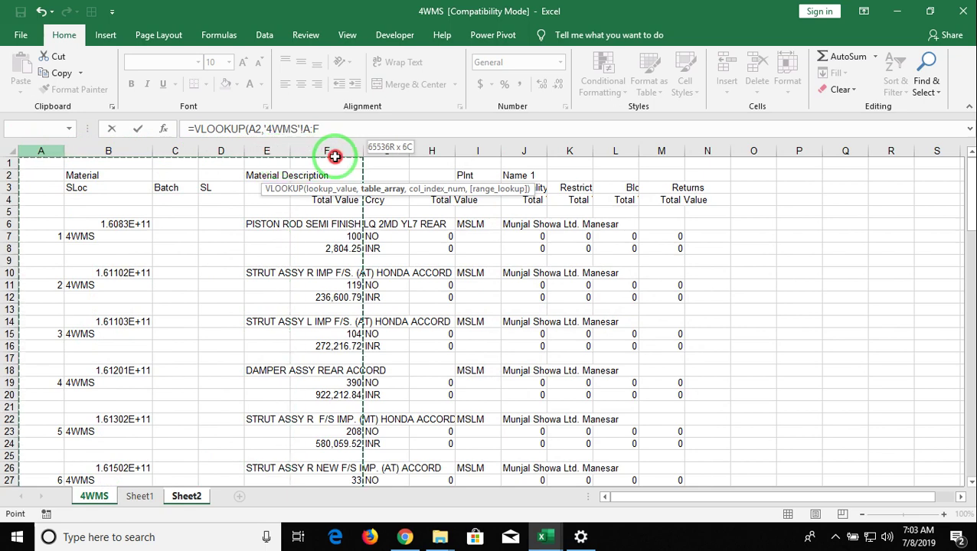
Step: Complete the Unrestricted lookup in E2 of Sheet2 as =VLOOKUP(A2,'4WMS'!A:G,6,0)
left_click_drag(334, 156, 334, 152)
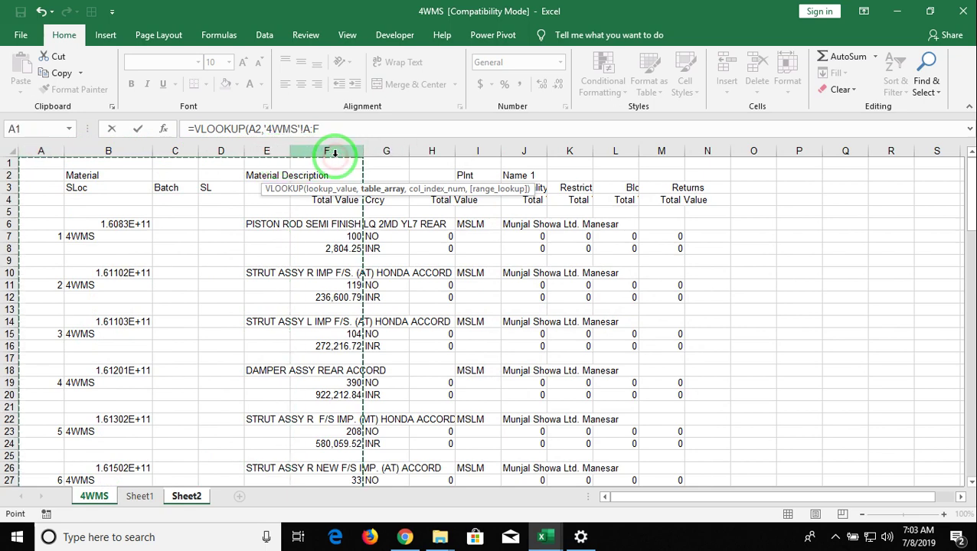
left_click(344, 154)
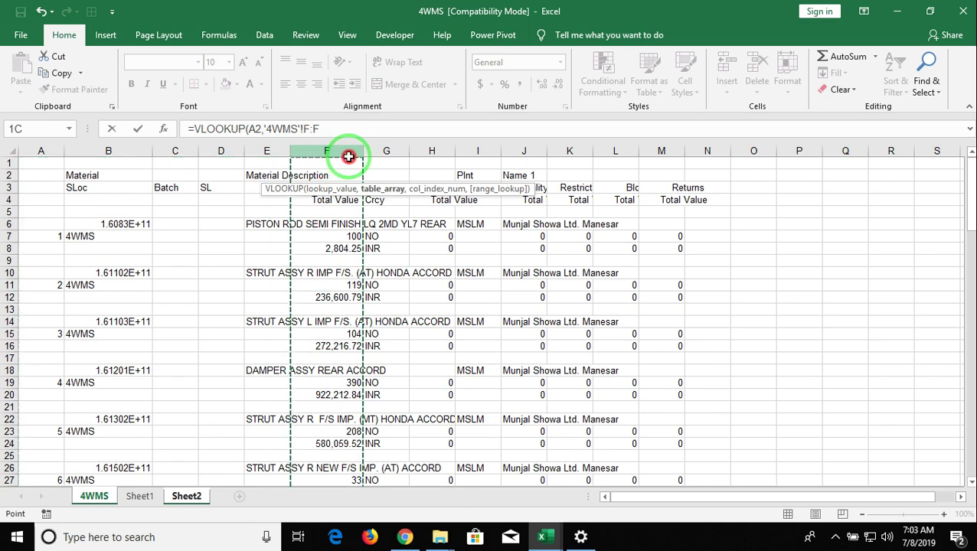
left_click_drag(35, 150, 388, 138)
type(",6,0")
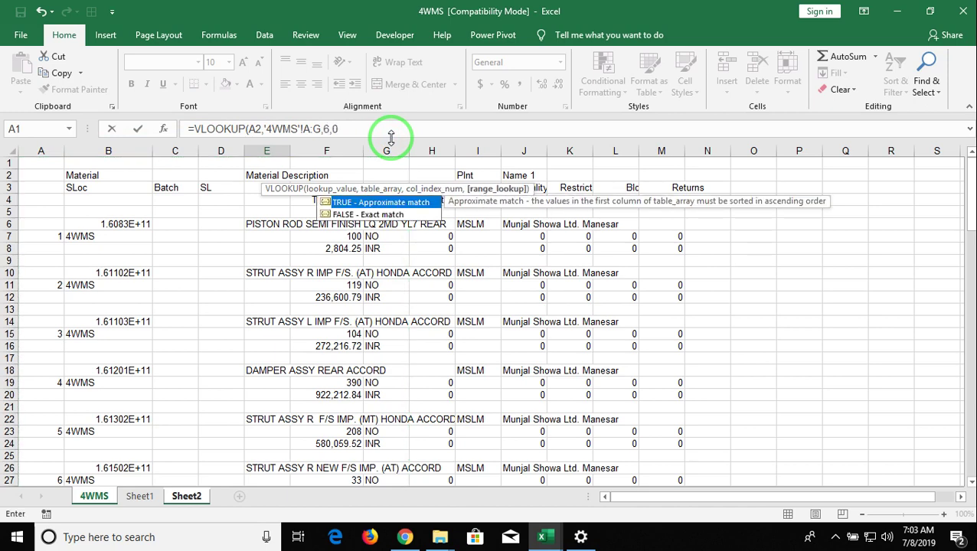
key("Return")
key("Up")
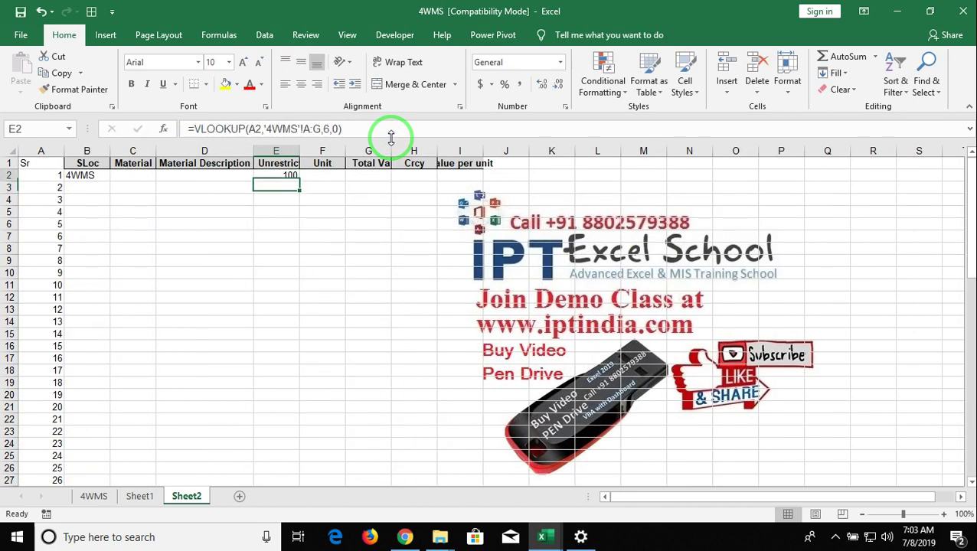
Step: Copy the E2 VLOOKUP formula text into F2 under Unit and change its column index to 7
left_click_drag(360, 128, 159, 93)
key("ctrl+c")
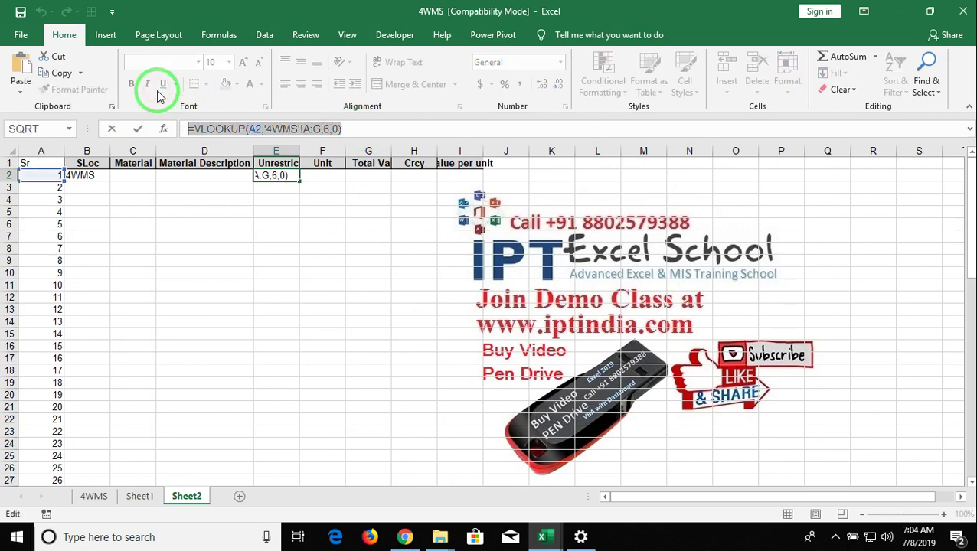
key("Escape")
key("Right")
key("ctrl+v")
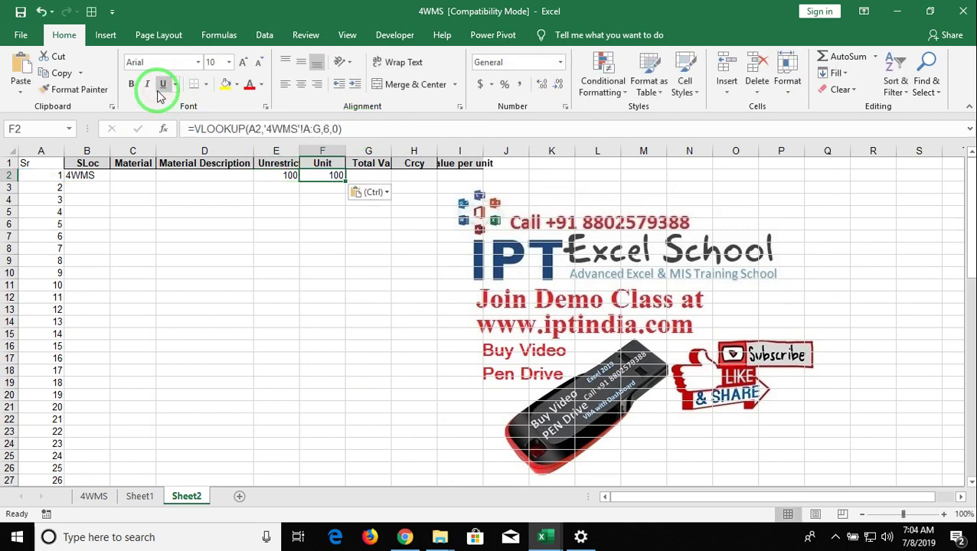
left_click(329, 130)
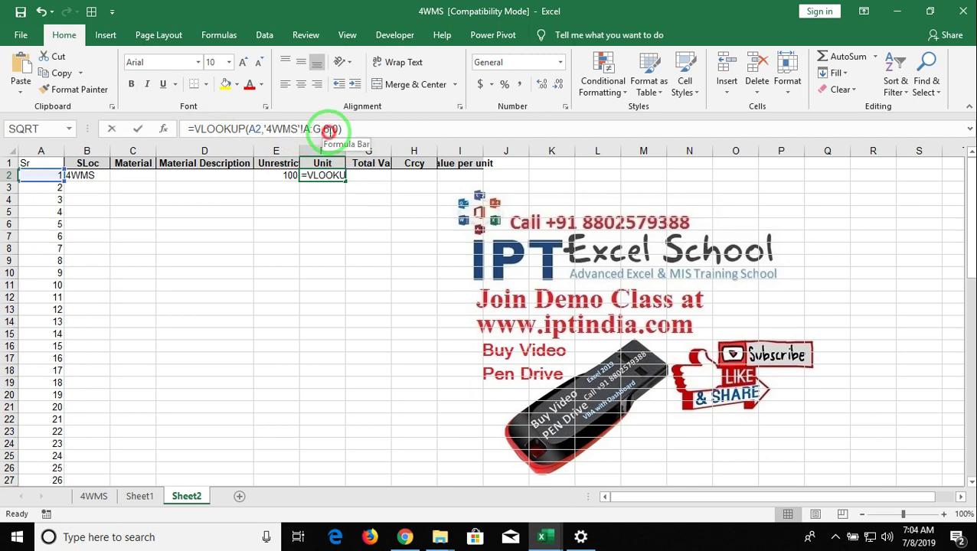
key("BackSpace")
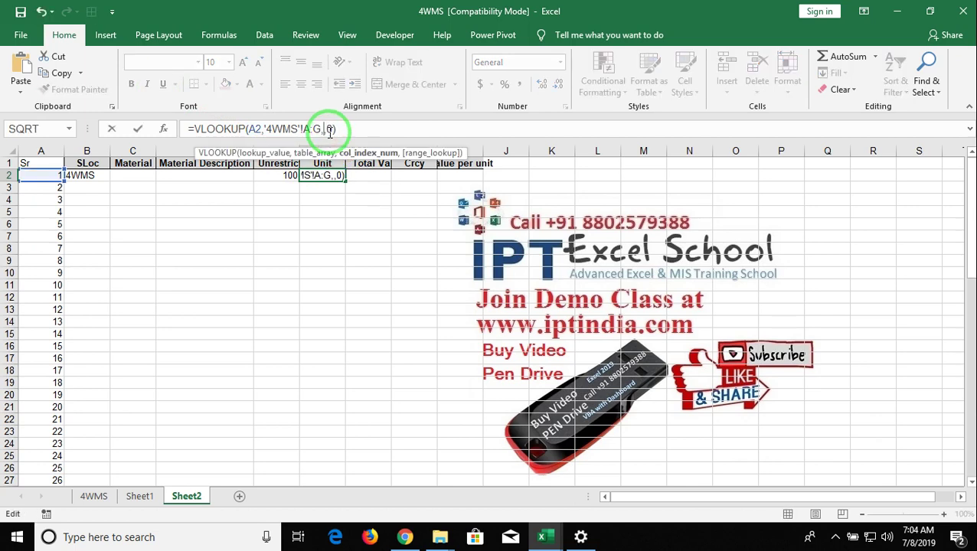
type("7")
key("Return")
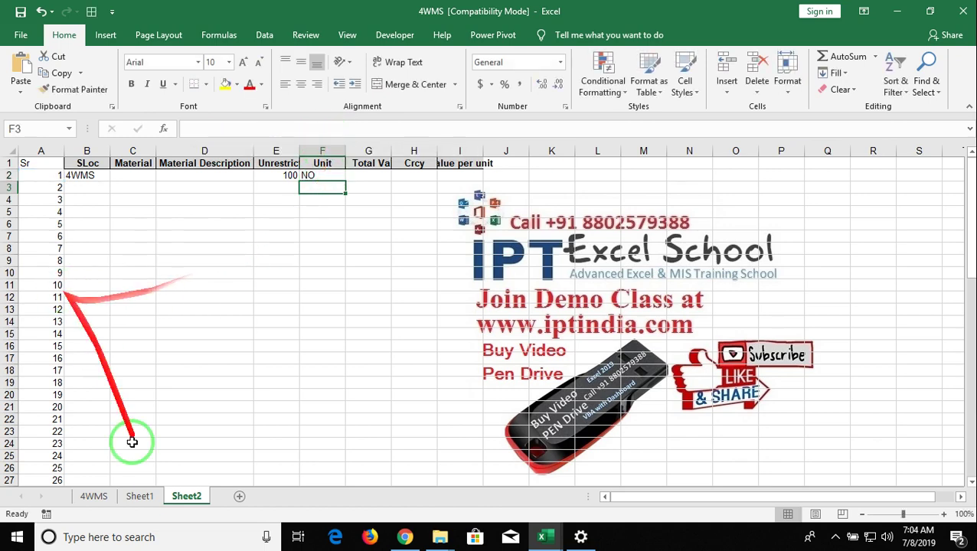
Step: Examine where the first 4WMS record's total value, material and description sit relative to its SLoc row, and look at Sheet1 before returning to Sheet2
left_click(94, 496)
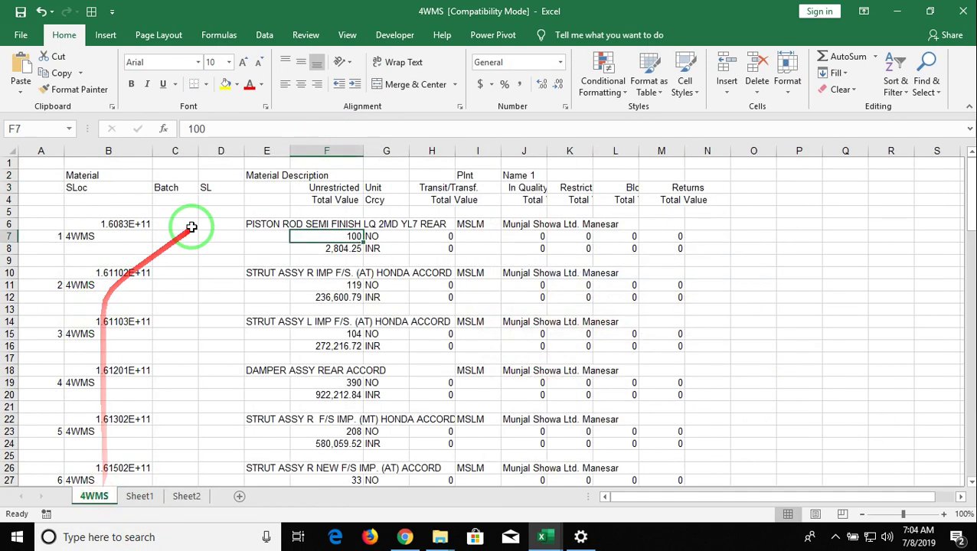
left_click(120, 249)
left_click_drag(120, 248, 357, 248)
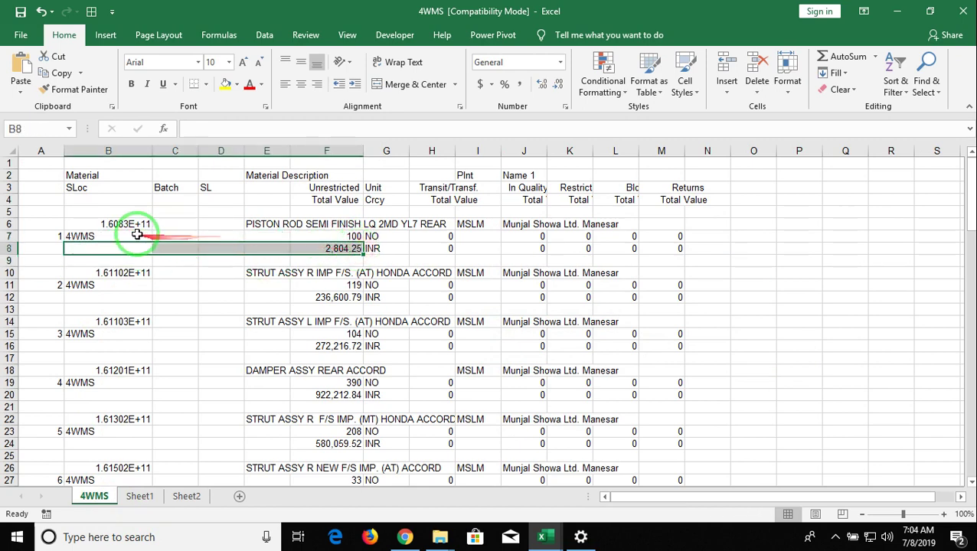
left_click_drag(128, 225, 264, 217)
left_click(139, 496)
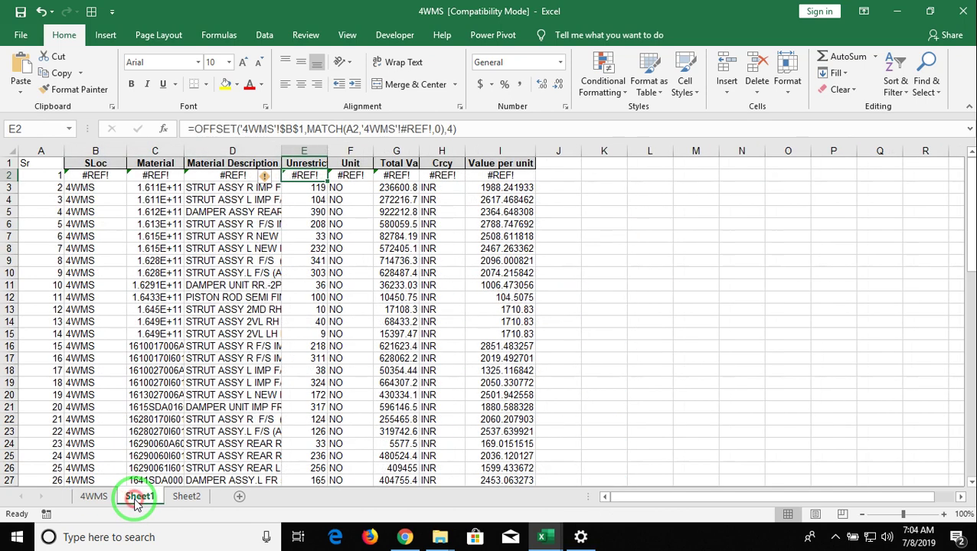
left_click(172, 499)
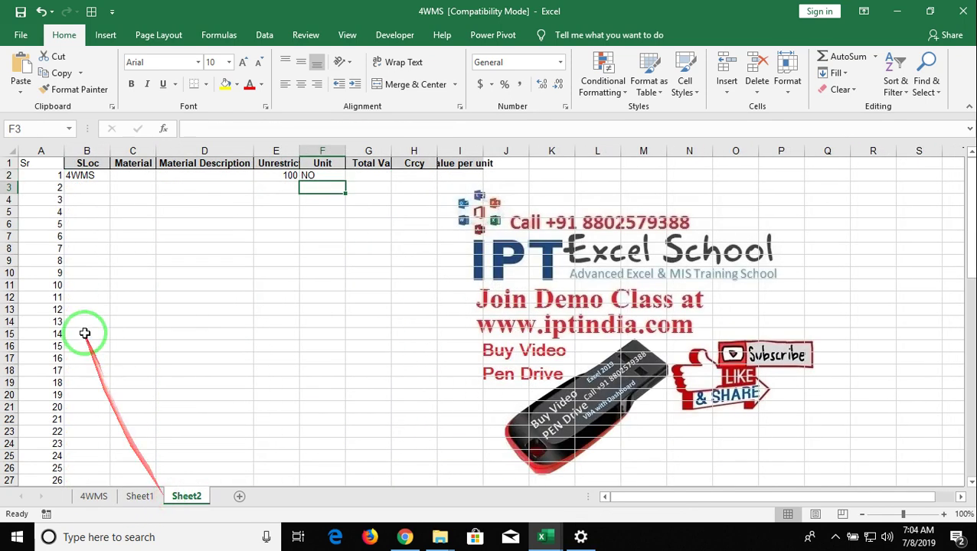
Step: Start an OFFSET formula in C2 under Material on Sheet2, with '4WMS'!B3 as the reference
left_click(140, 176)
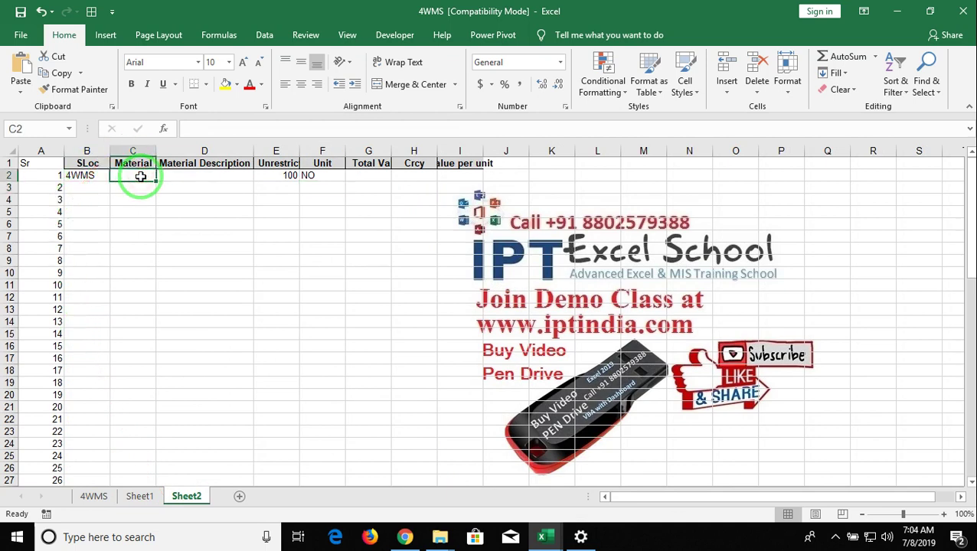
type("=")
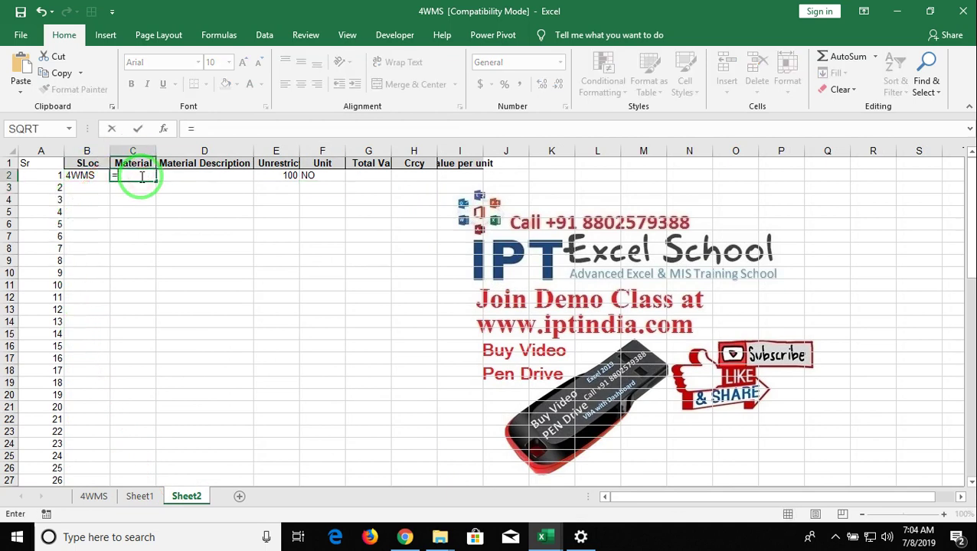
type("of")
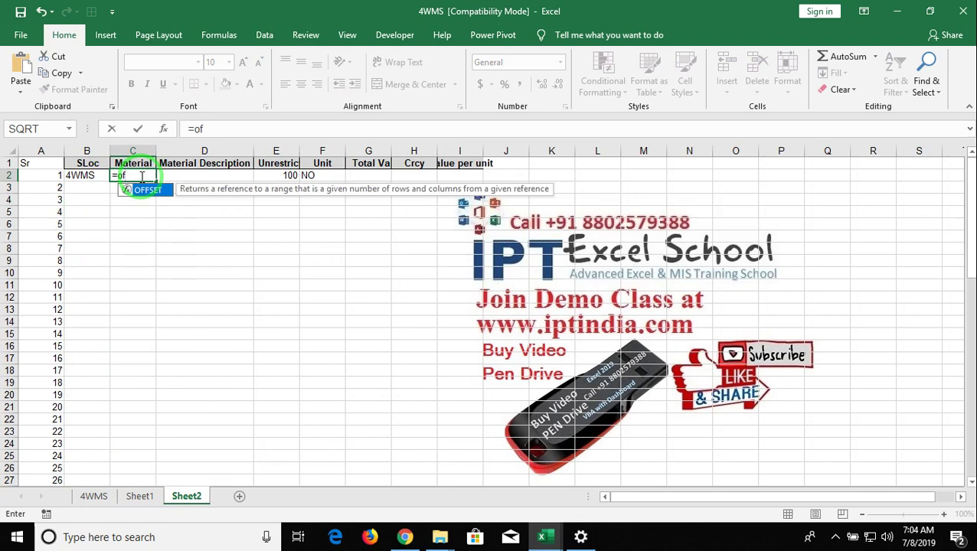
key("Tab")
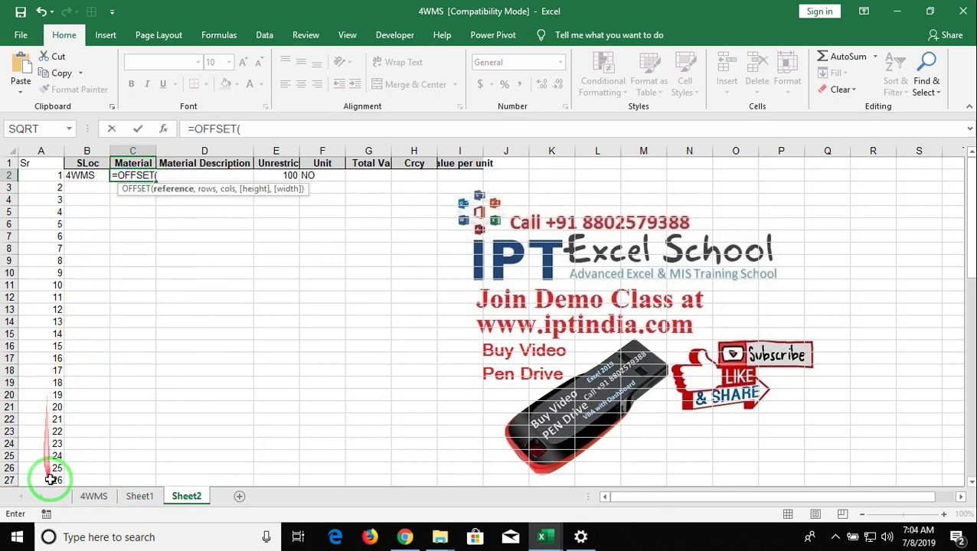
left_click(92, 499)
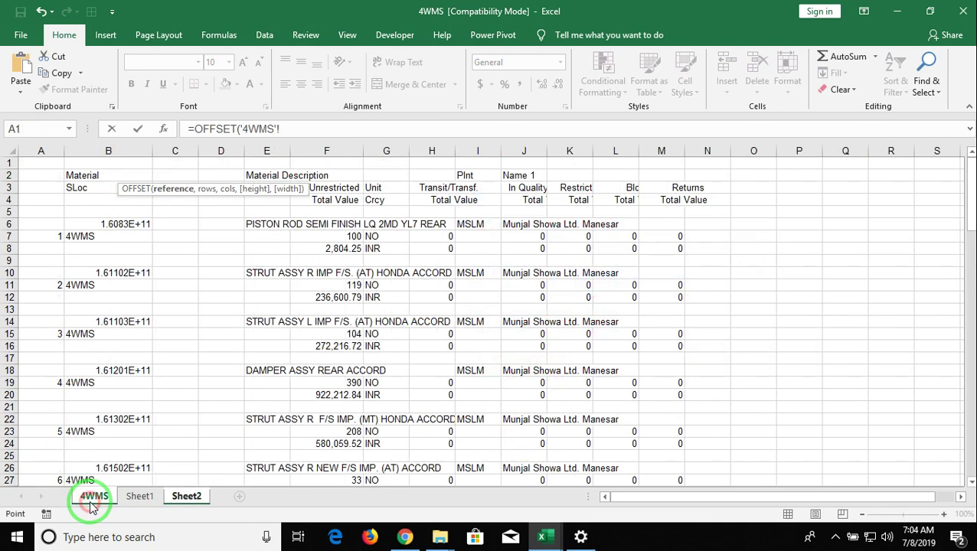
left_click(47, 188)
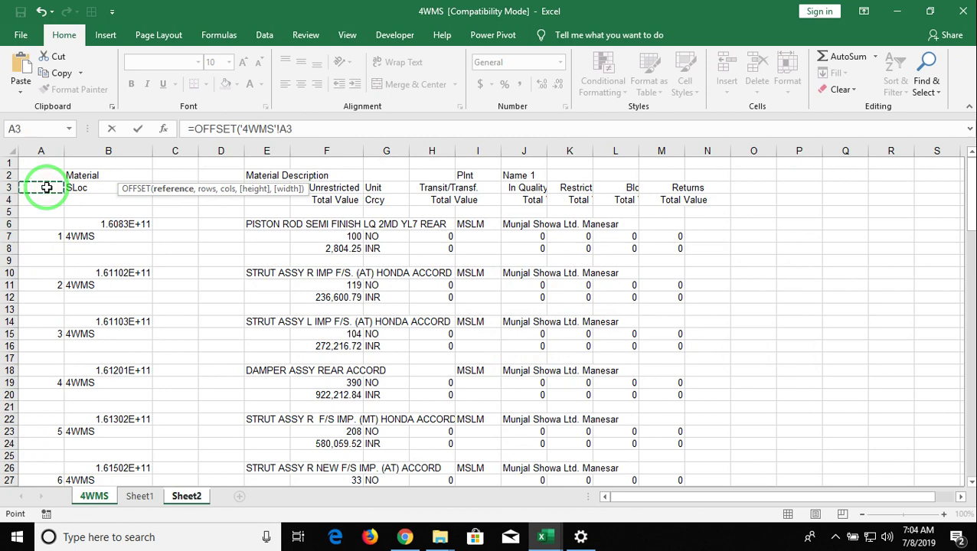
left_click(70, 187)
Step: Complete the C2 OFFSET formula with MATCH(A2,'4WMS'!A:A,0) as the rows argument and 0 as the columns argument
type(",mat")
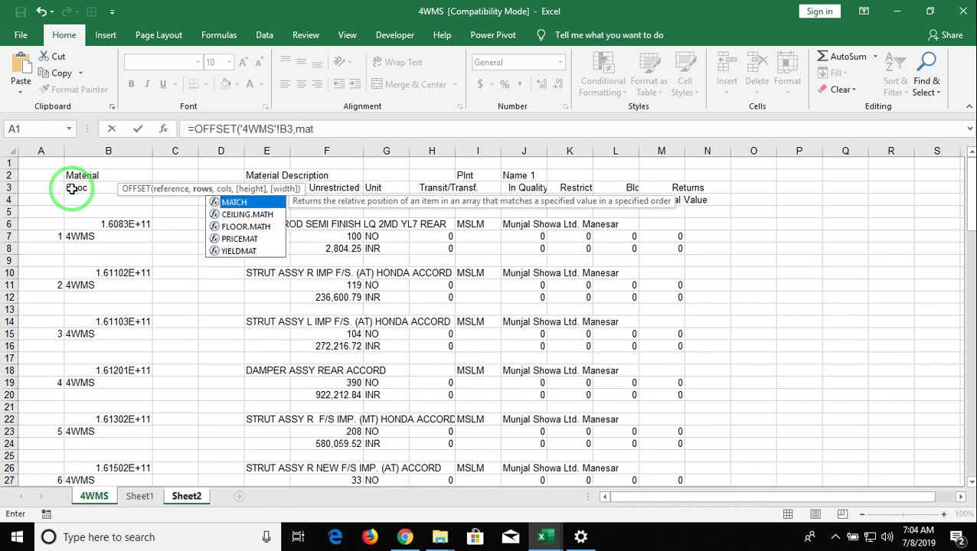
key("Tab")
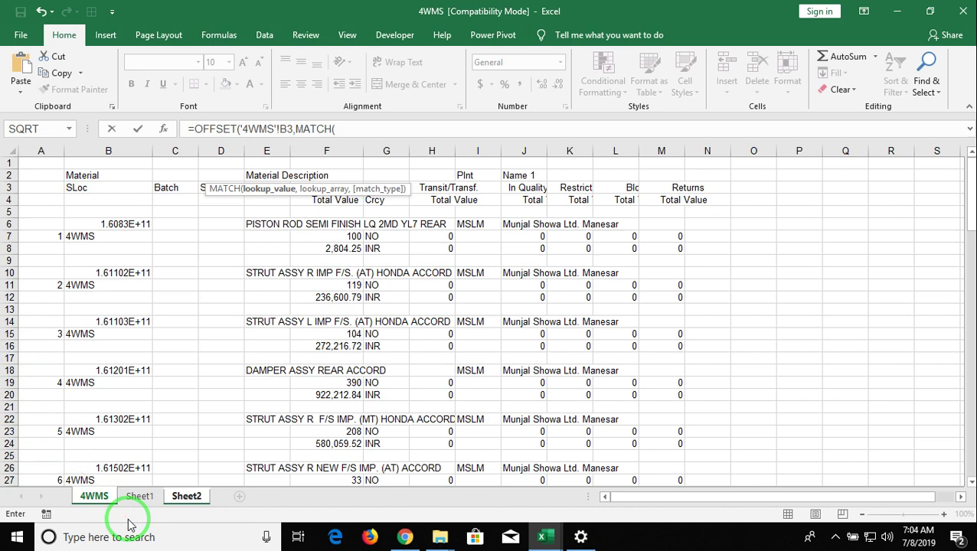
type("a2,")
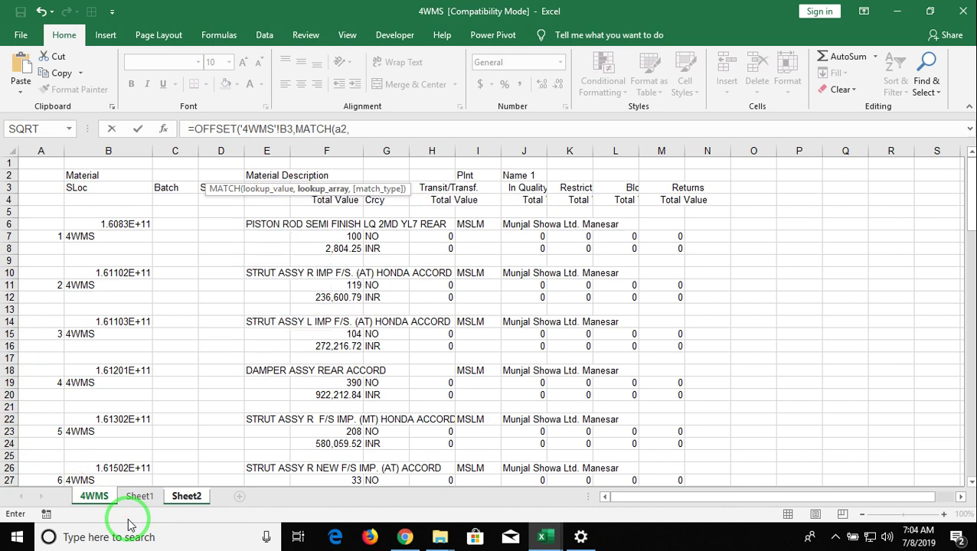
left_click(42, 150)
type(",0")
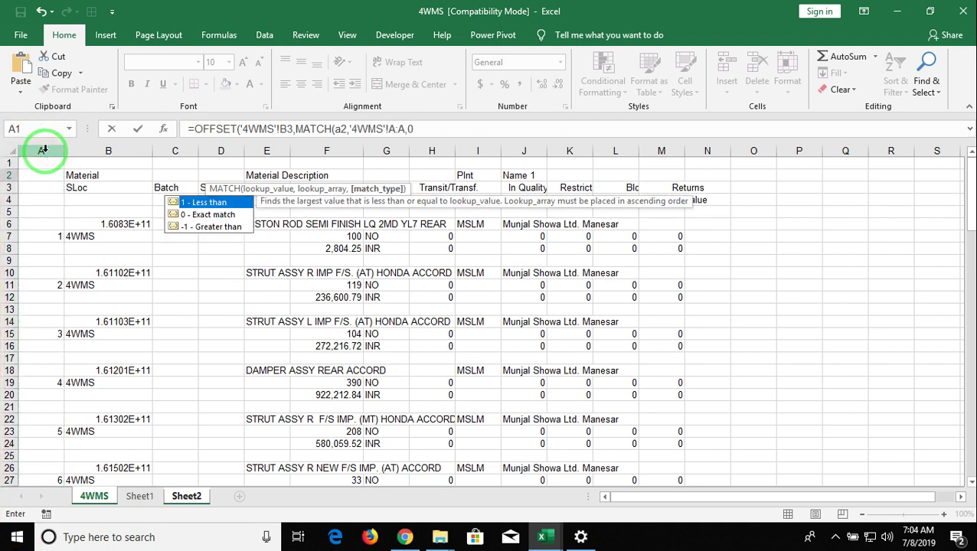
type("),")
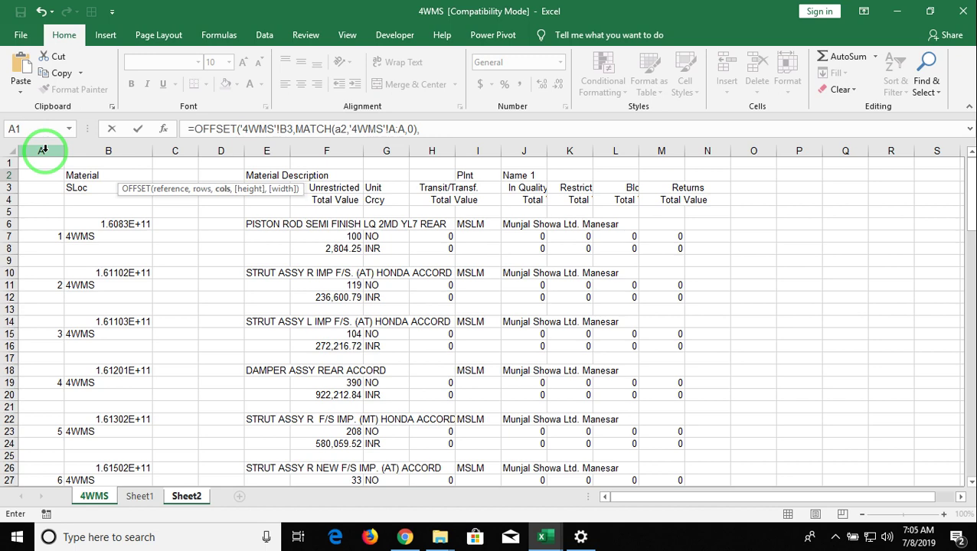
type("0)")
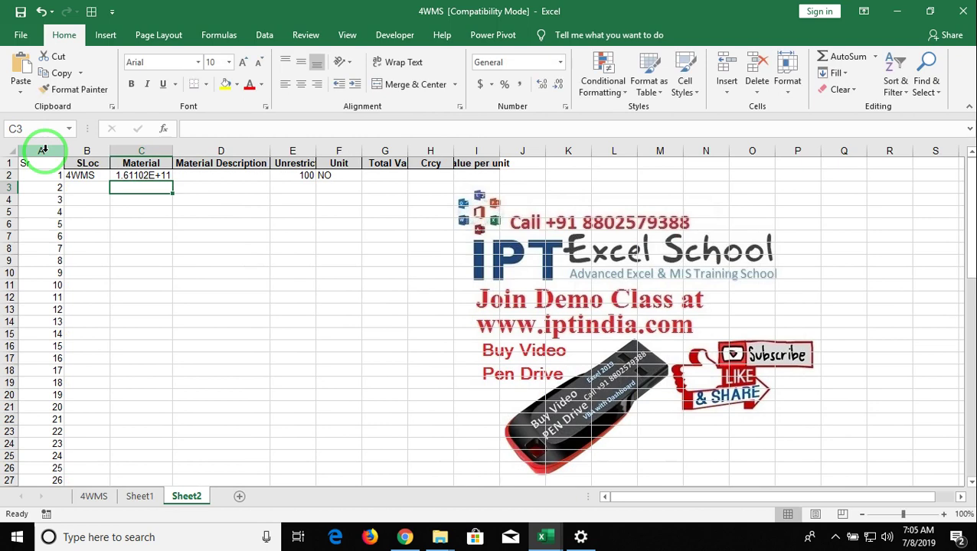
Step: Evaluate the C2 OFFSET formula step by step and open the 4WMS sheet to compare its result with the report
key("Up")
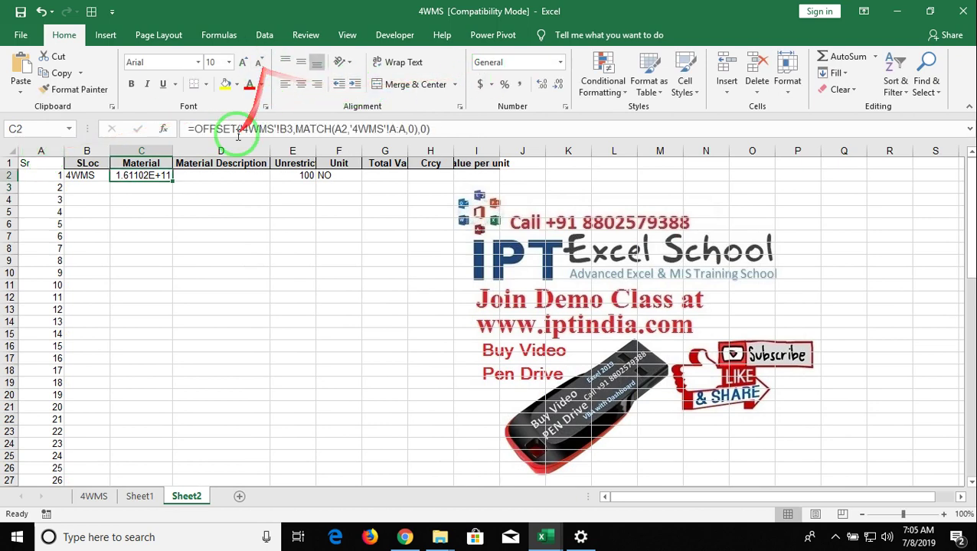
left_click(218, 35)
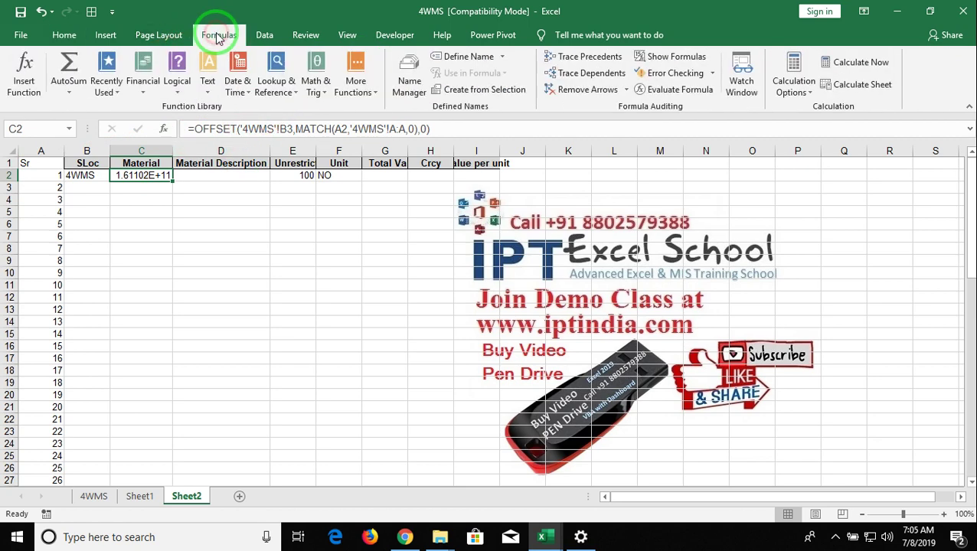
left_click(651, 90)
left_click(641, 342)
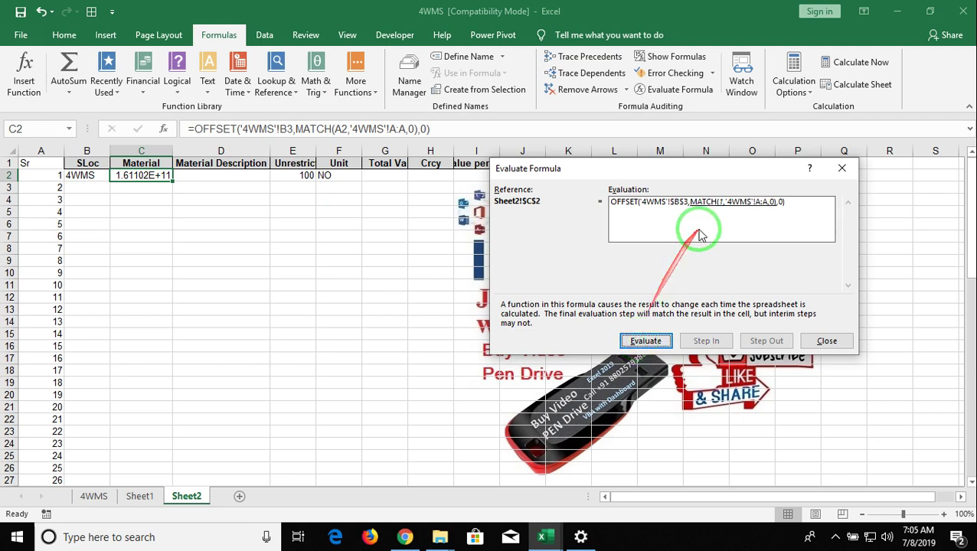
left_click(643, 342)
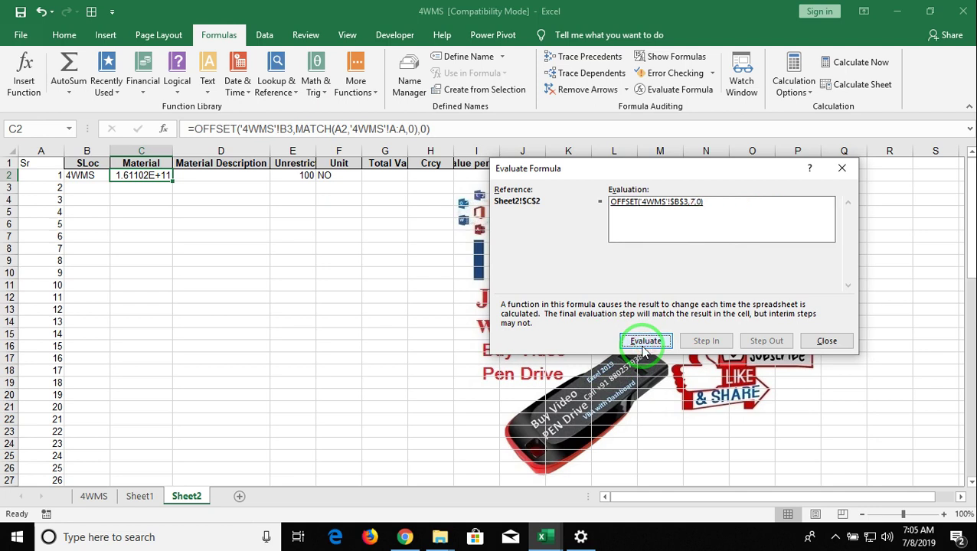
left_click(644, 343)
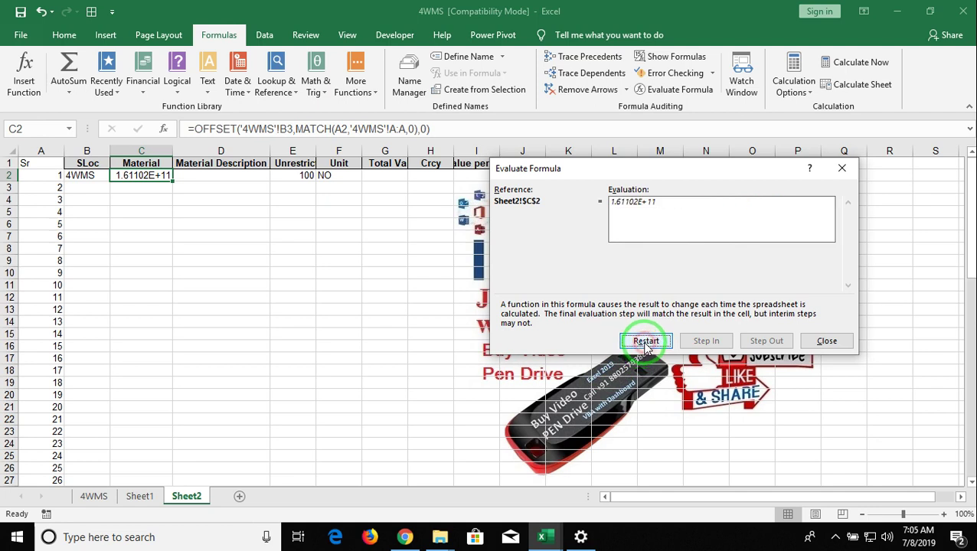
left_click(830, 343)
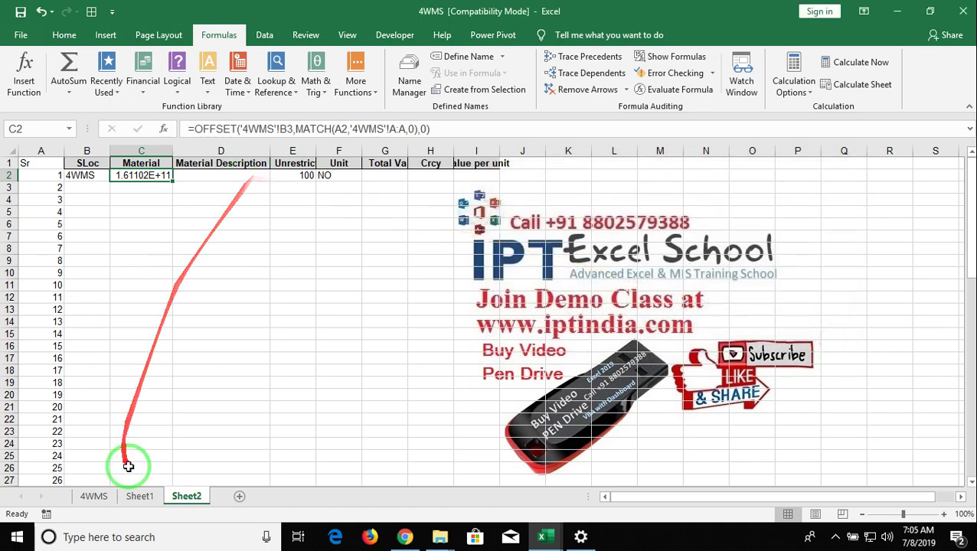
left_click(98, 496)
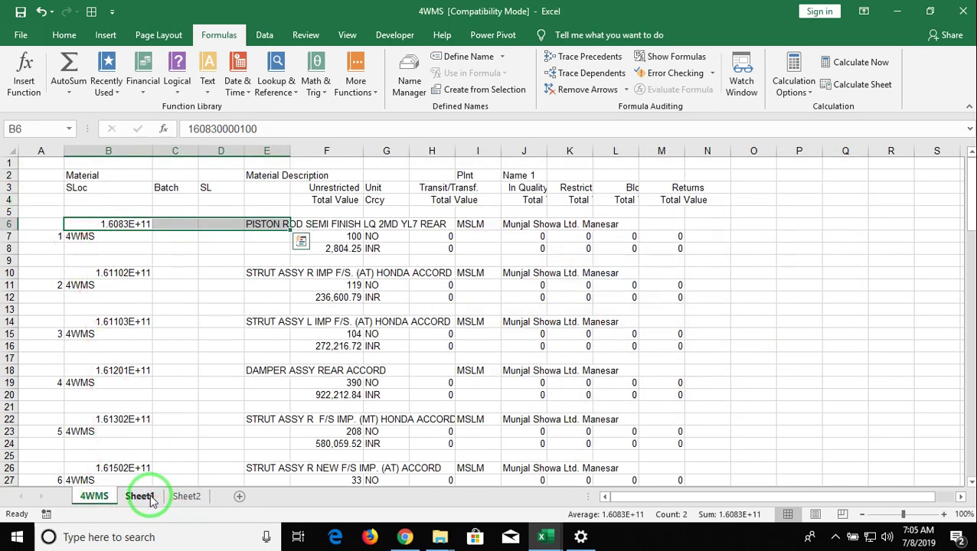
Step: Check the first record's serial number and SLoc cells on 4WMS, look at Sheet1 and return to Sheet2
left_click(37, 236)
key("Right")
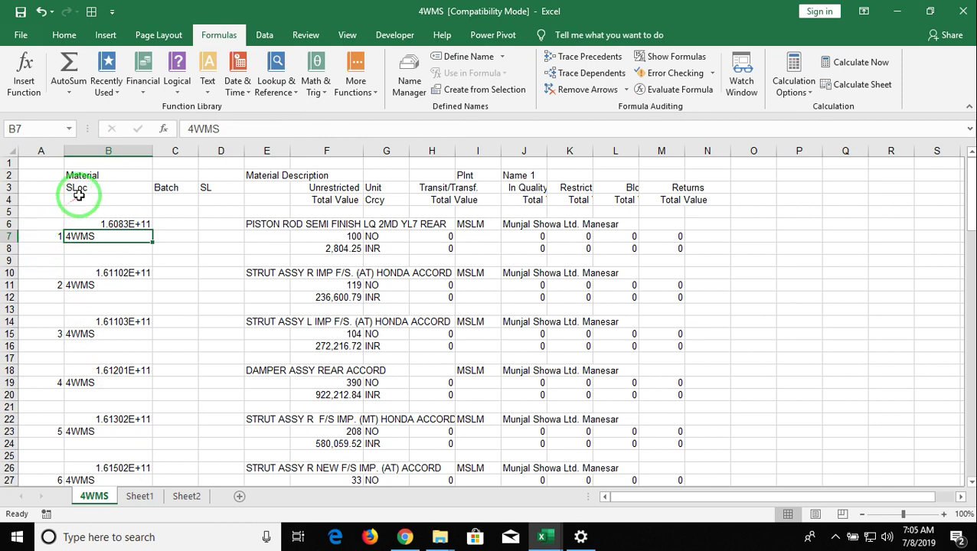
left_click(152, 499)
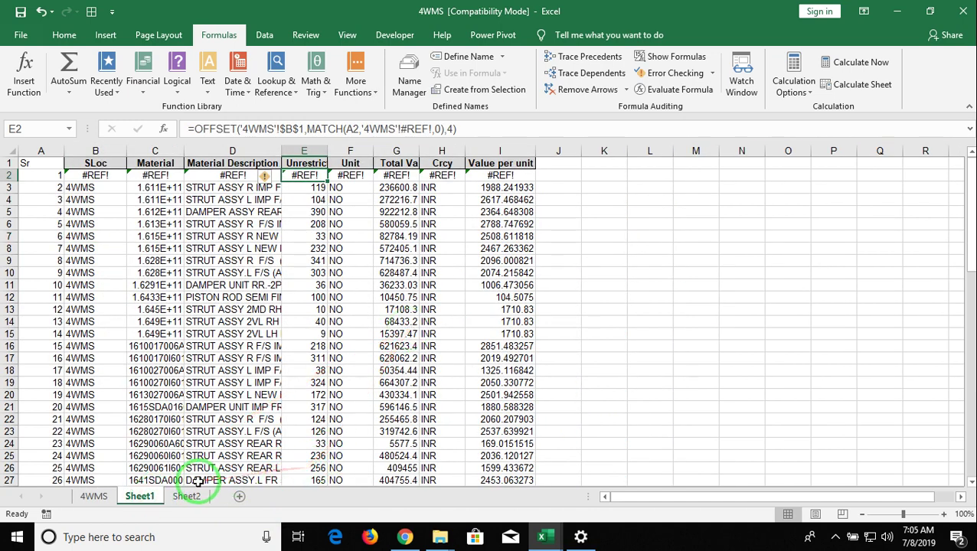
left_click(188, 496)
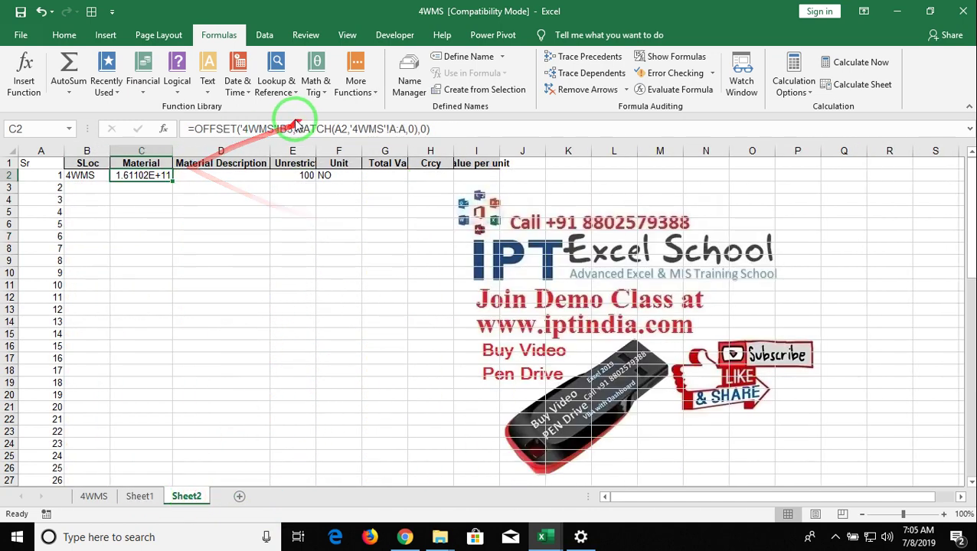
left_click(338, 129)
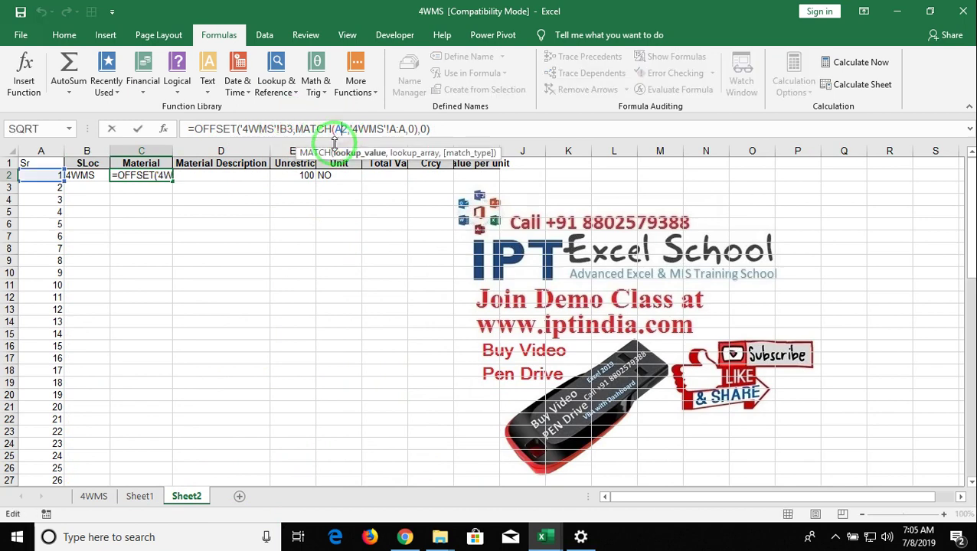
key("BackSpace")
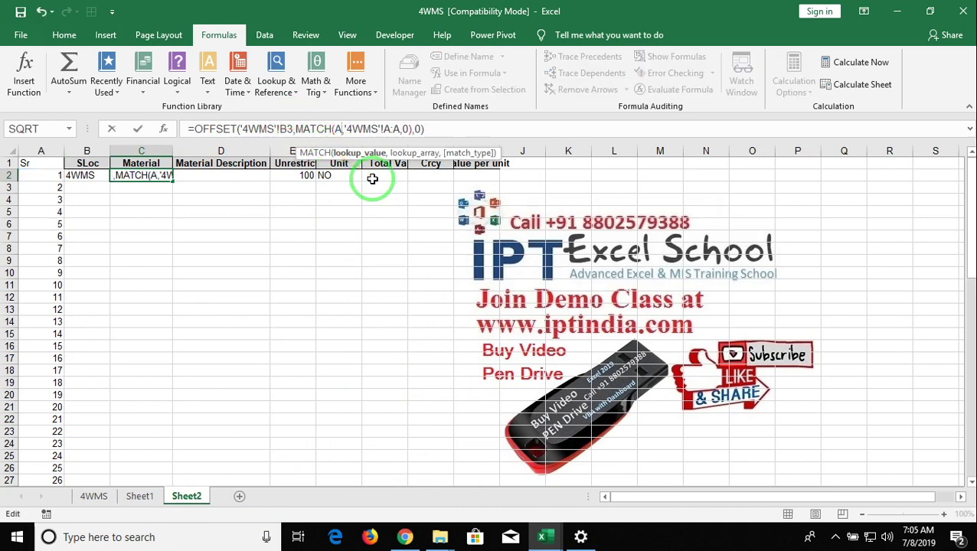
key("Escape")
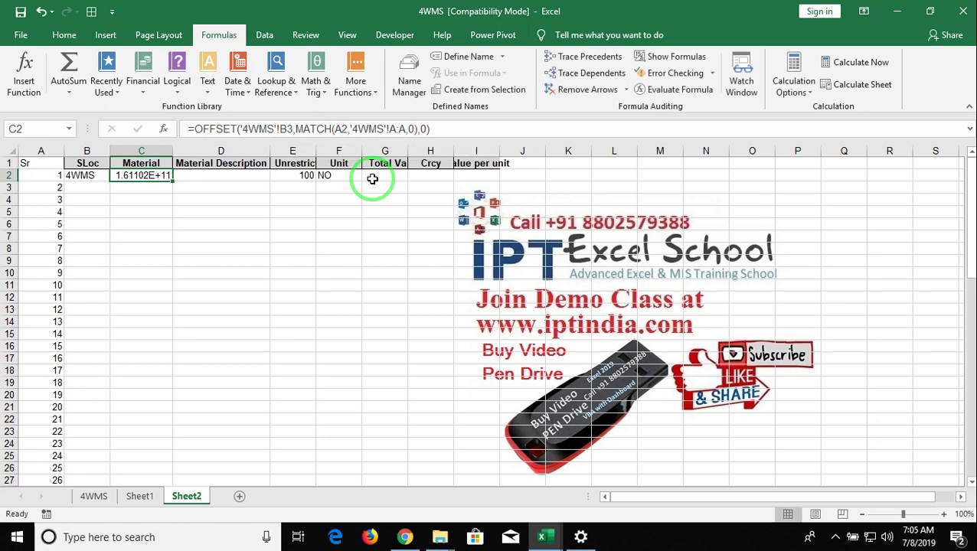
Step: Change the OFFSET reference in the C2 formula on Sheet2 to '4WMS'!B1
left_click(293, 128)
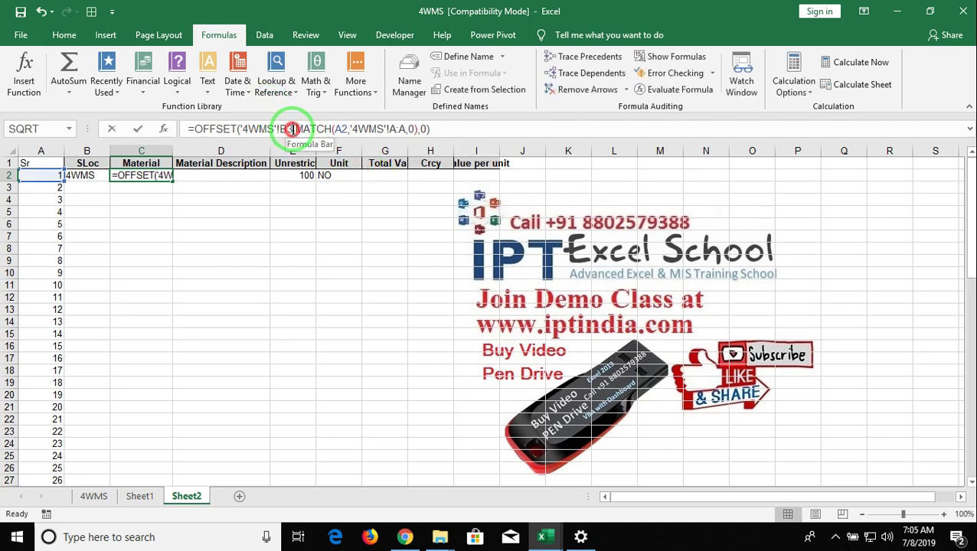
key("BackSpace")
type("1")
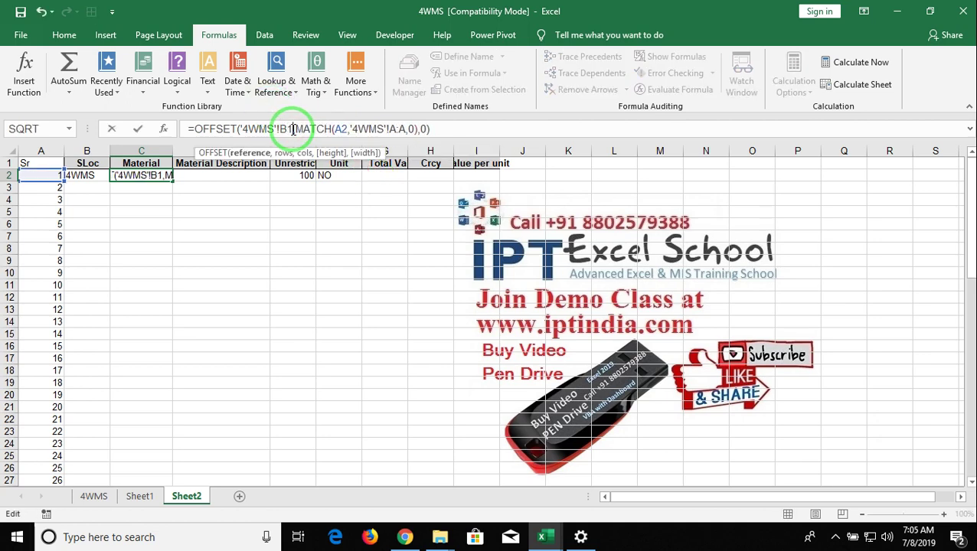
key("Return")
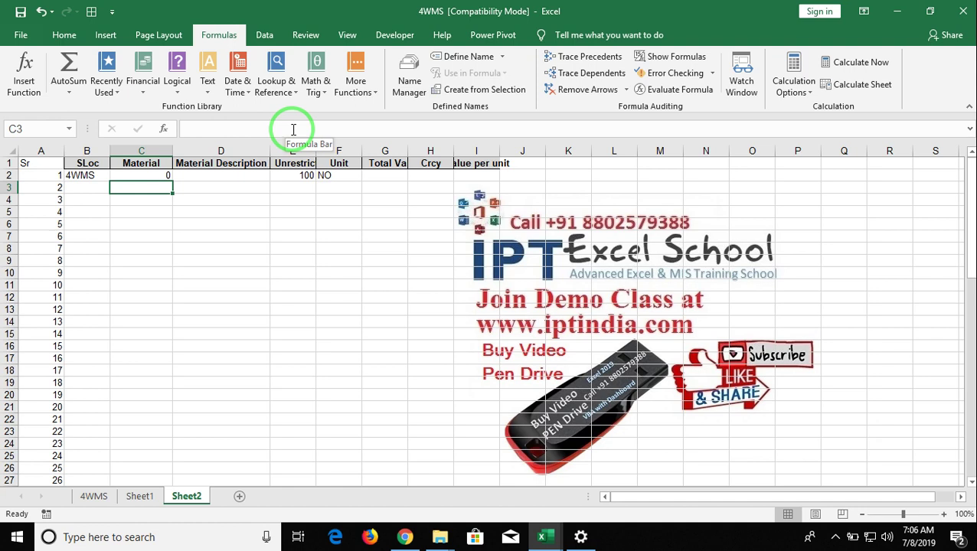
key("Up")
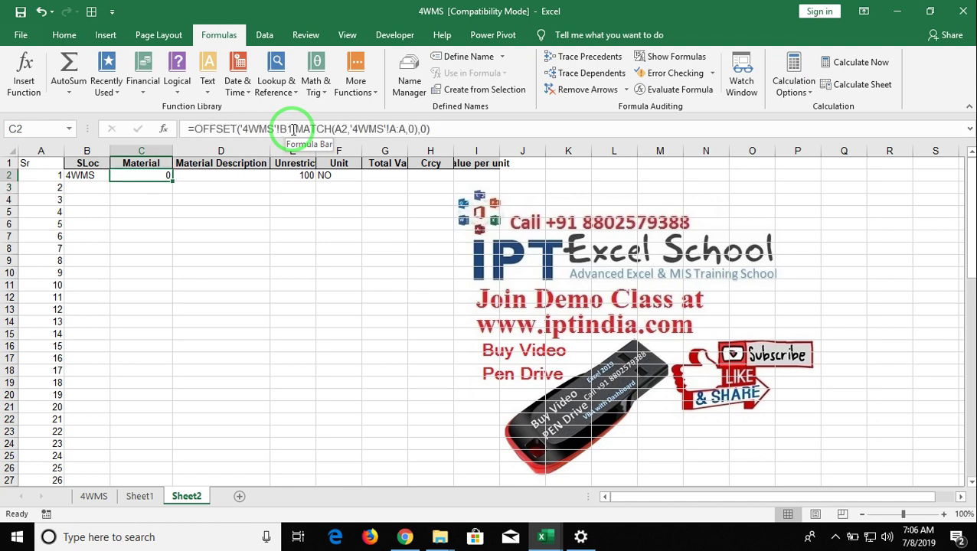
Step: Trace column B on 4WMS row by row from the top past the first record, then look at Sheet1 and return to Sheet2
left_click(92, 498)
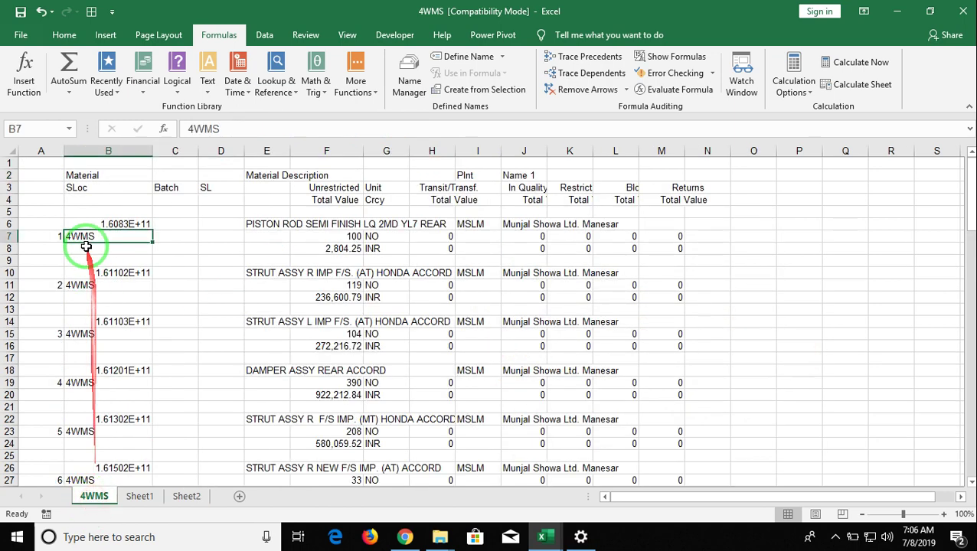
left_click(50, 160)
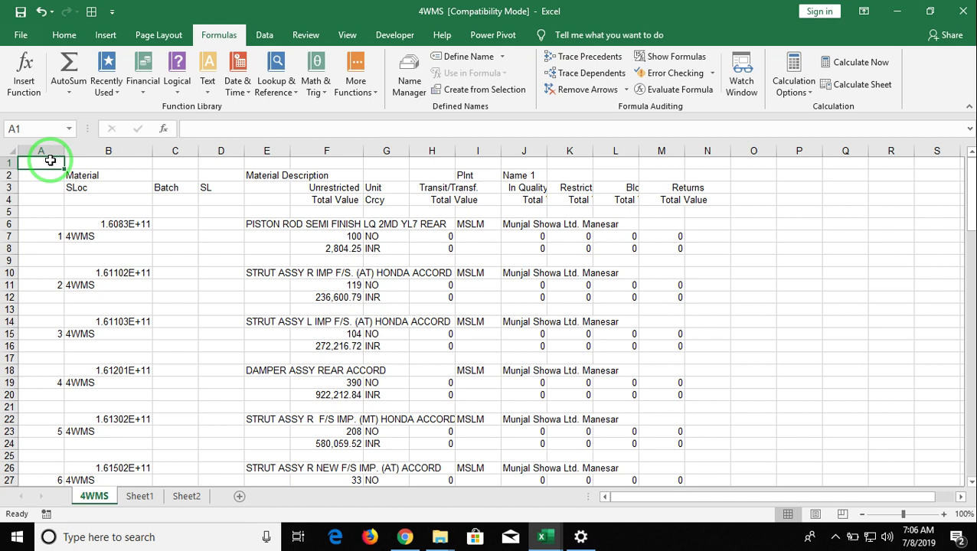
key("Right")
key("Down")
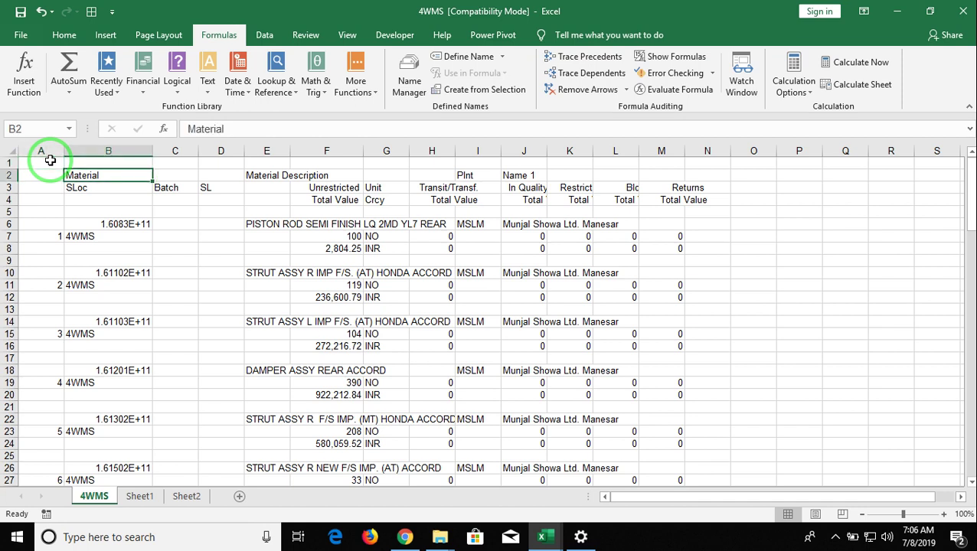
key("Down")
key("Down")
key("Down")
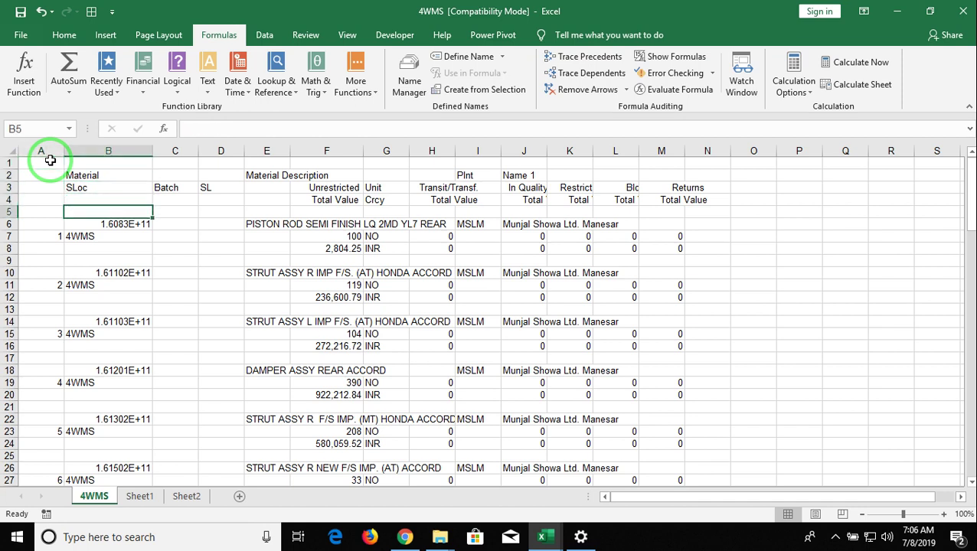
key("Down")
key("Down")
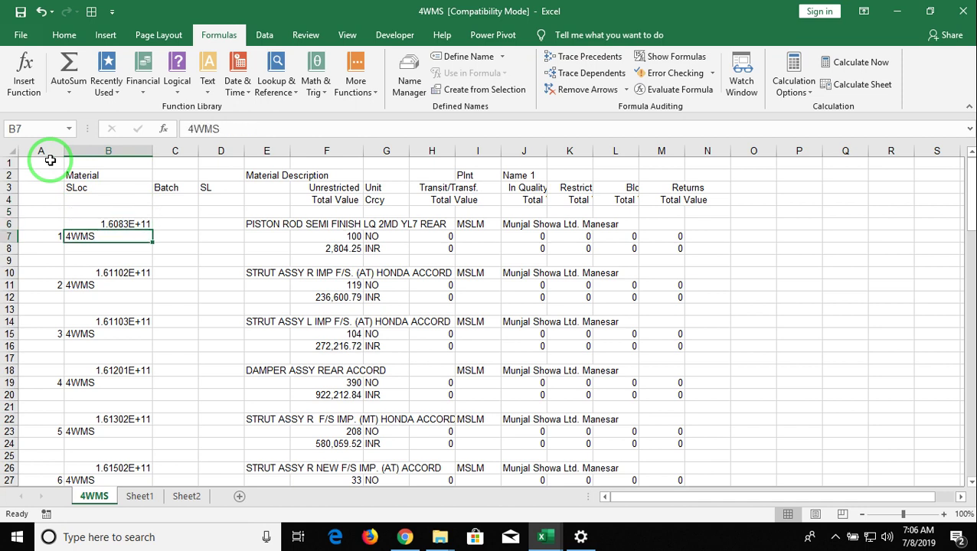
key("Down")
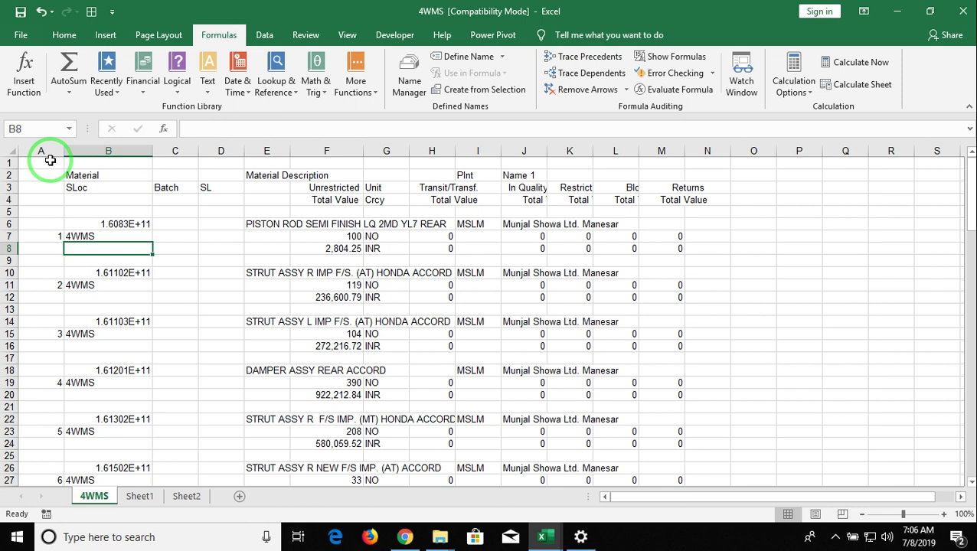
left_click(138, 498)
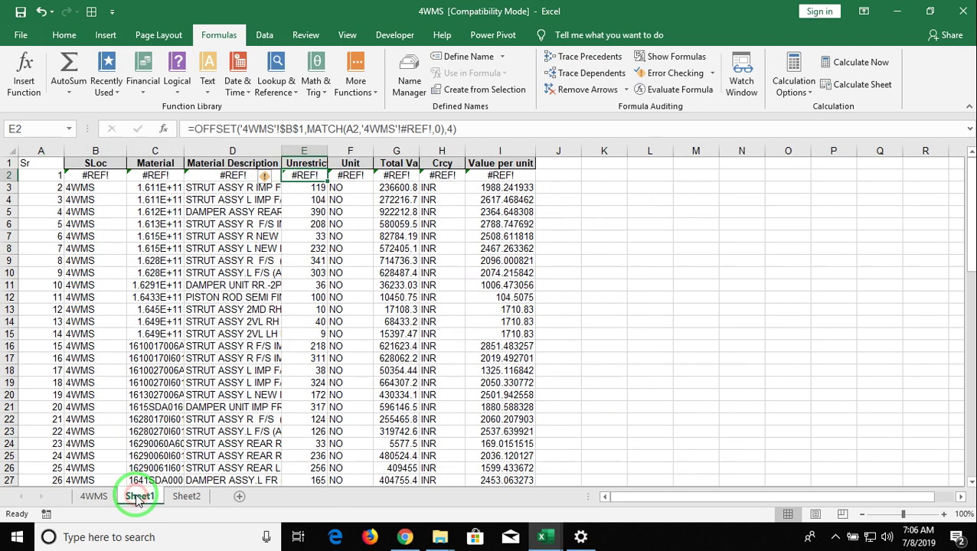
left_click(188, 498)
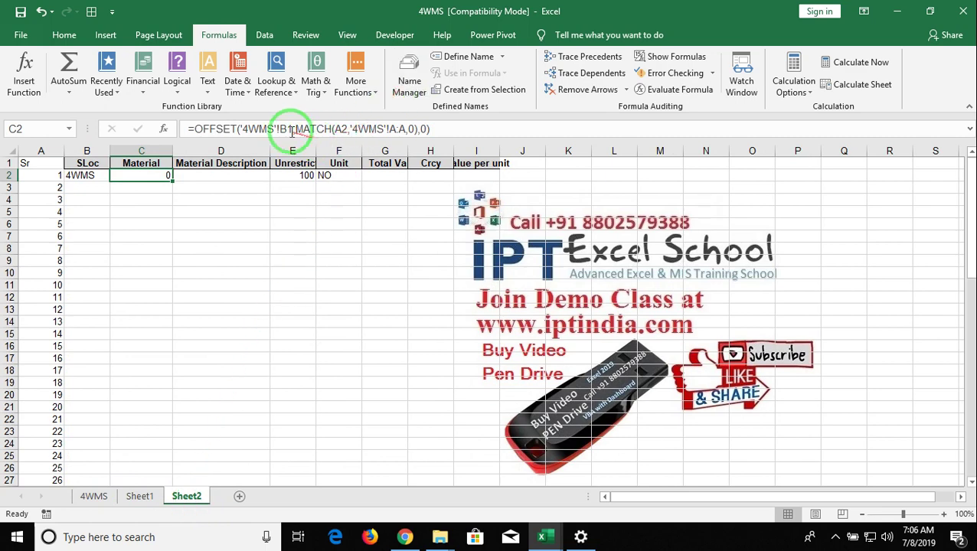
Step: Subtract 2 from the MATCH result in the C2 formula's rows argument
left_click(419, 129)
type("-1")
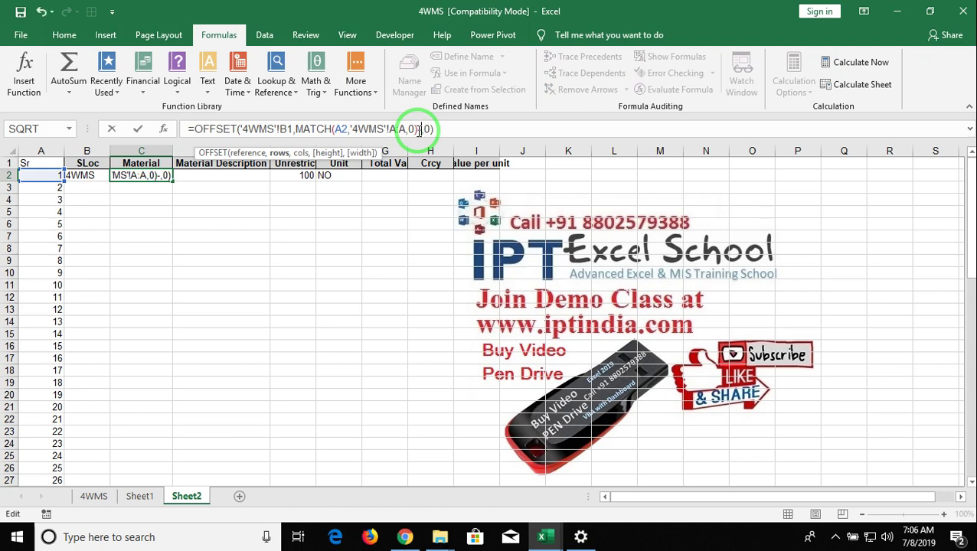
key("Return")
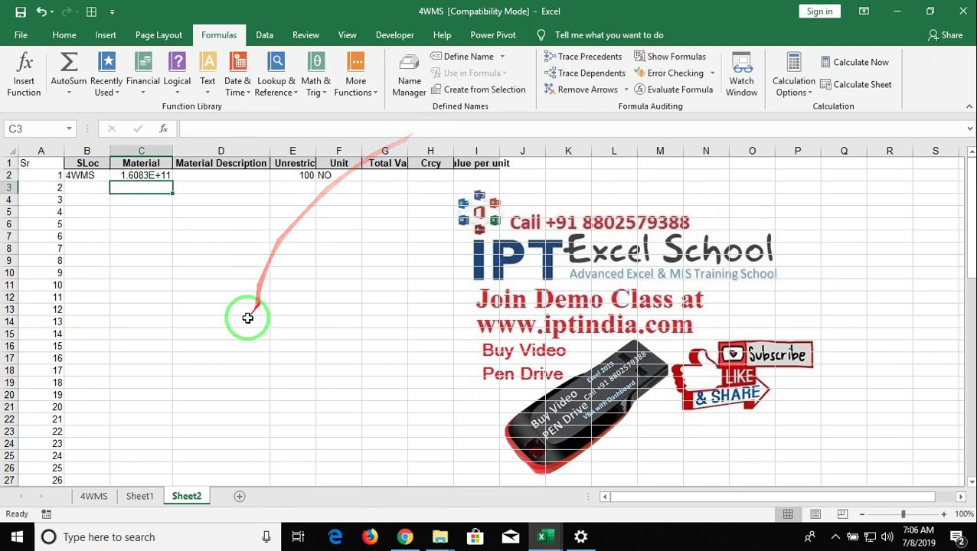
Step: Autofit the Material column C on Sheet2 and apply the custom number format # to it
double_click(173, 150)
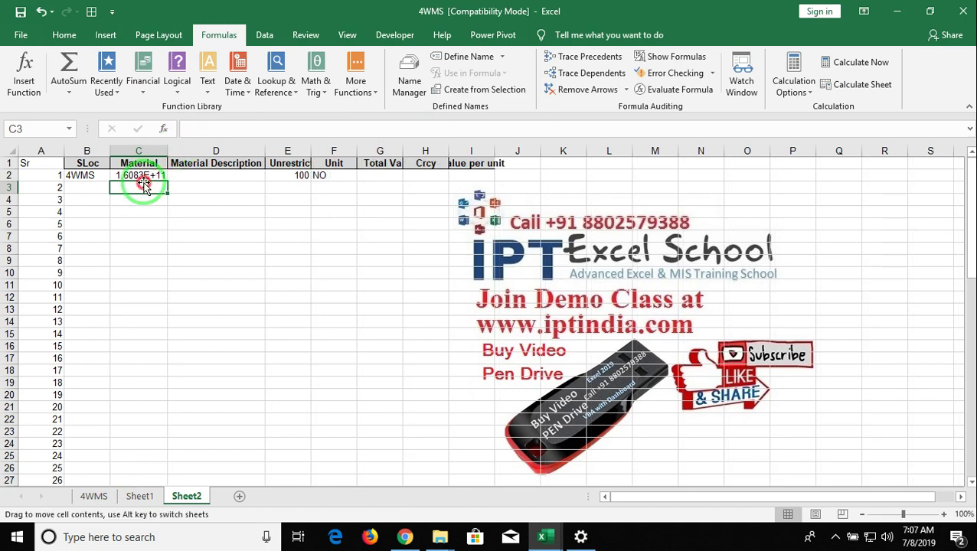
left_click(144, 151)
right_click(144, 152)
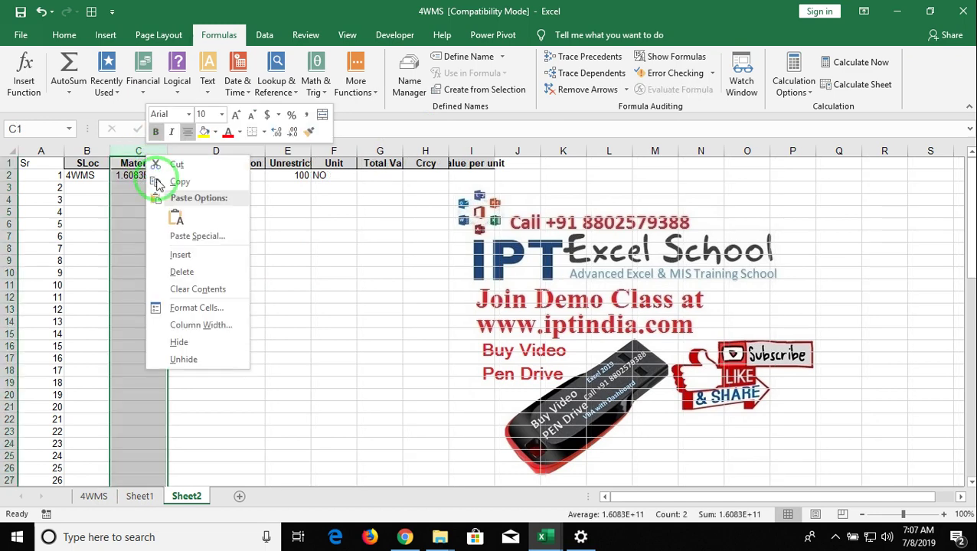
left_click(202, 305)
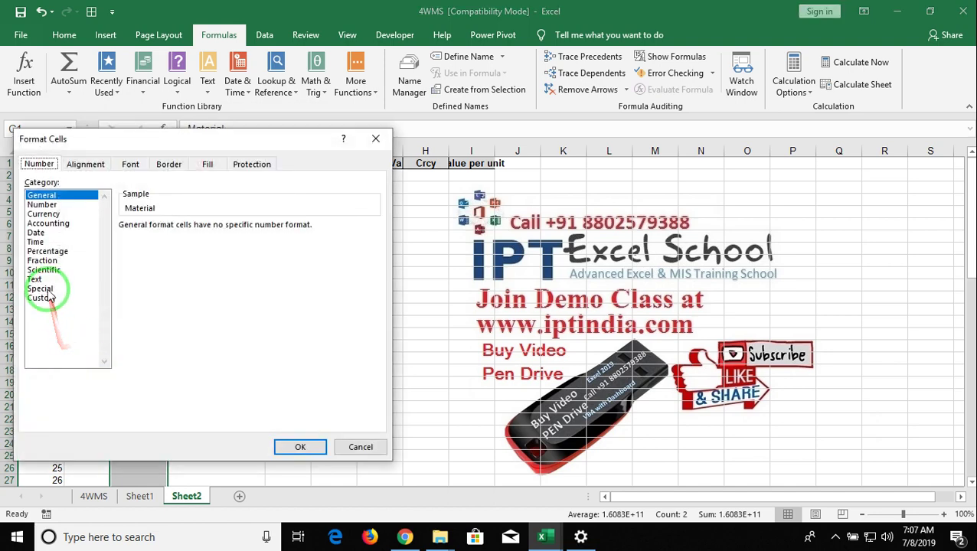
left_click(42, 297)
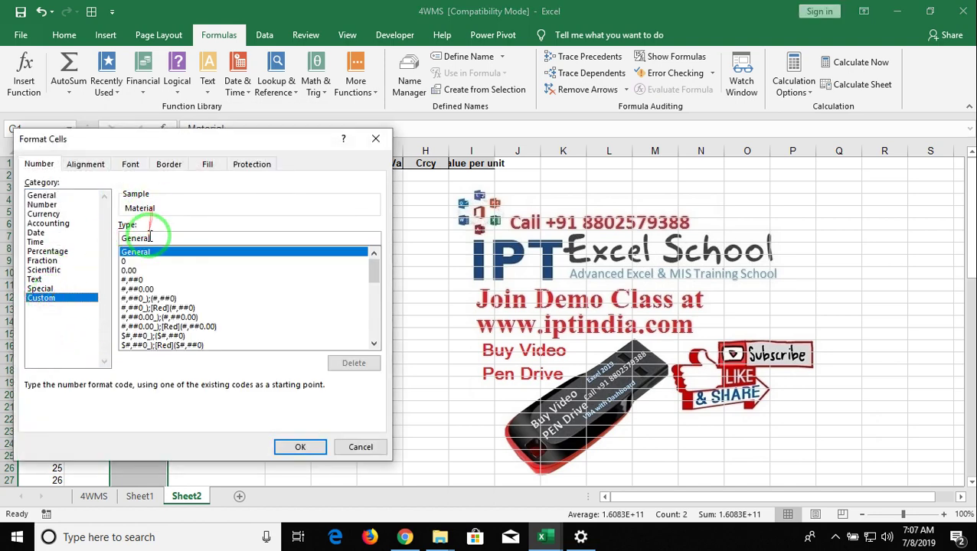
type("#")
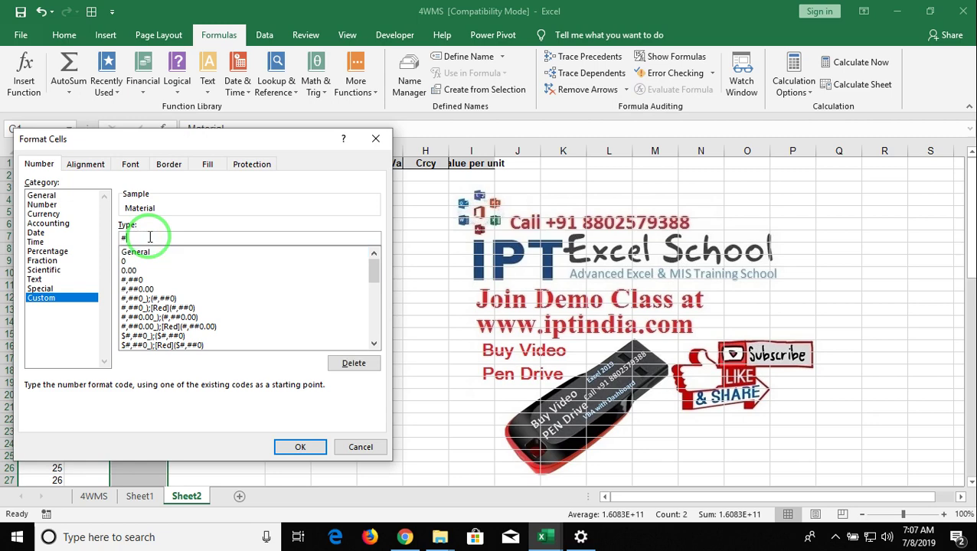
key("Return")
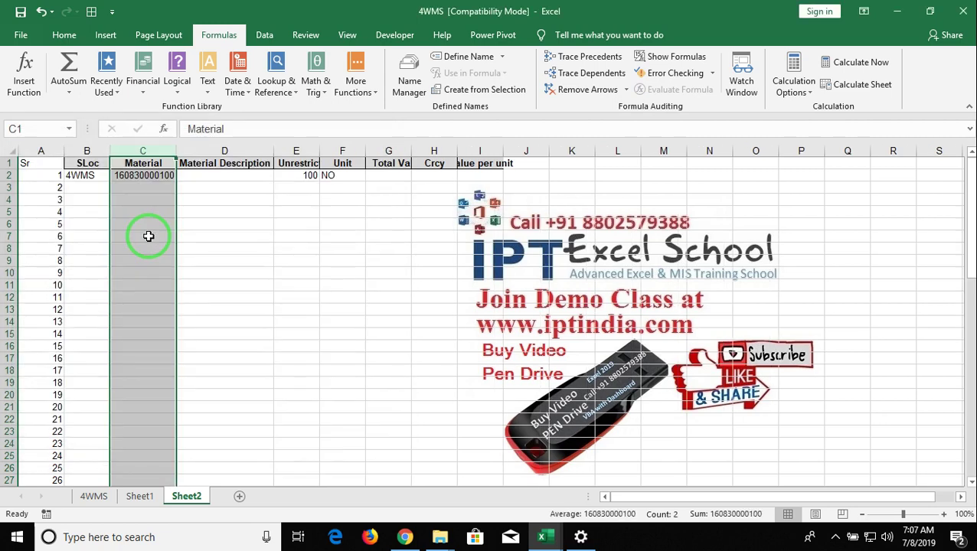
Step: Compare Sheet2's C2 with 4WMS and Sheet1, then make the C2 formula's OFFSET reference and MATCH lookup array absolute as $B$1 and $A:$A
left_click(154, 176)
left_click(84, 496)
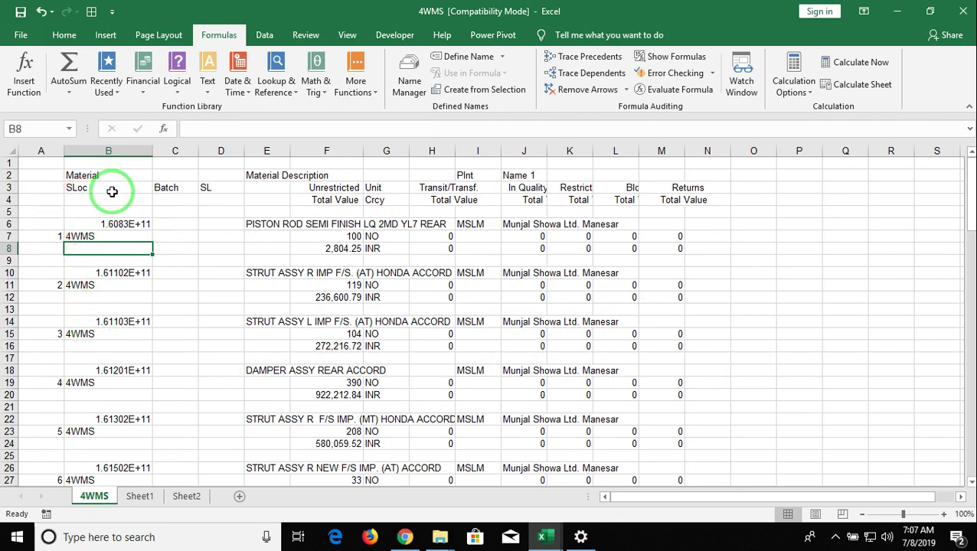
left_click(108, 270)
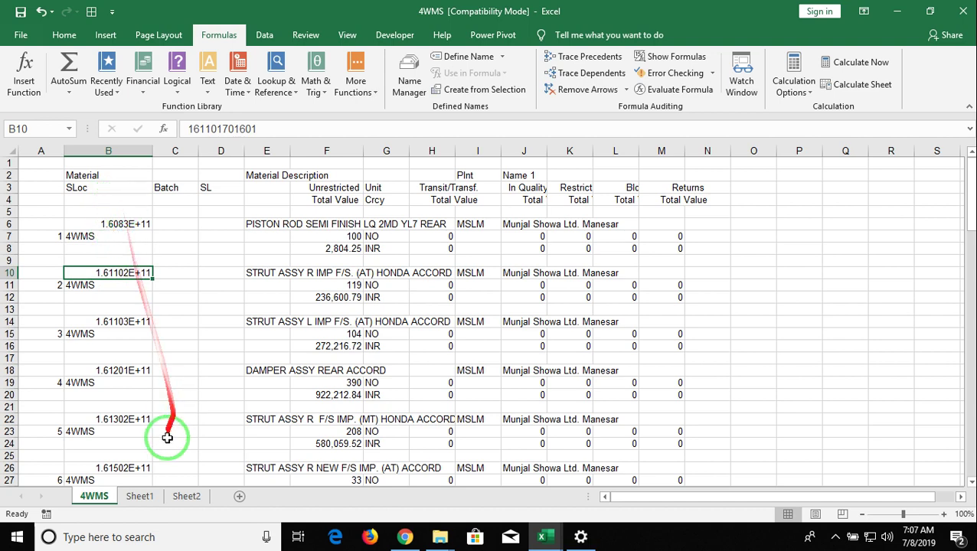
left_click(140, 497)
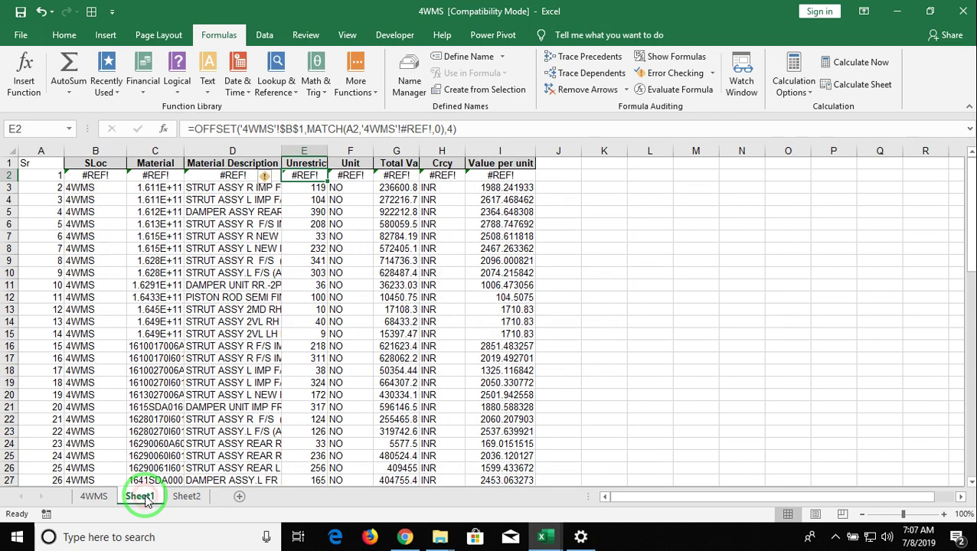
left_click(186, 497)
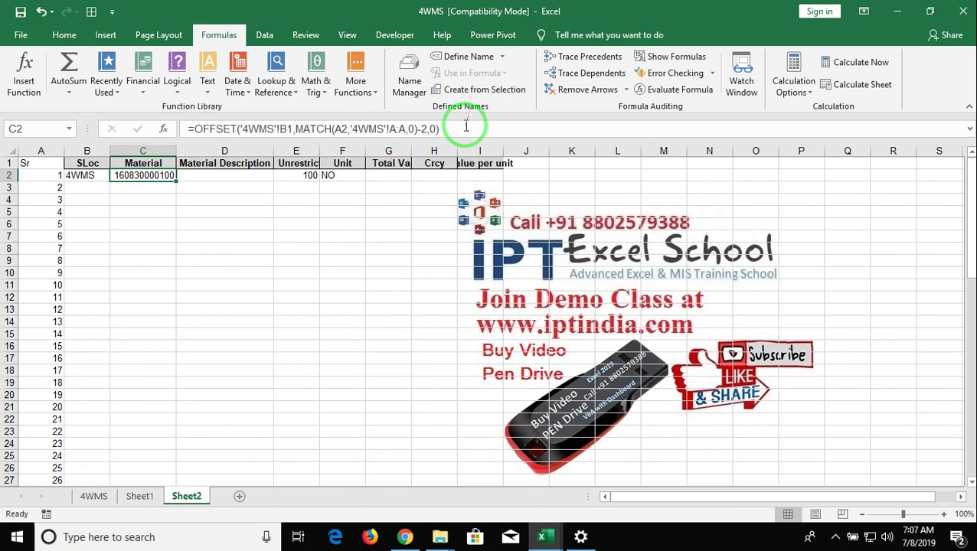
left_click(287, 128)
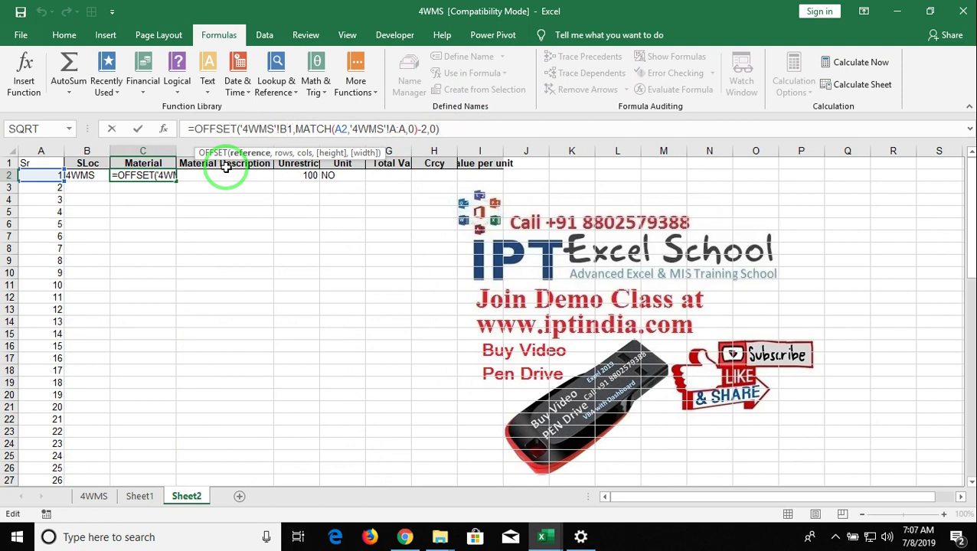
key("F4")
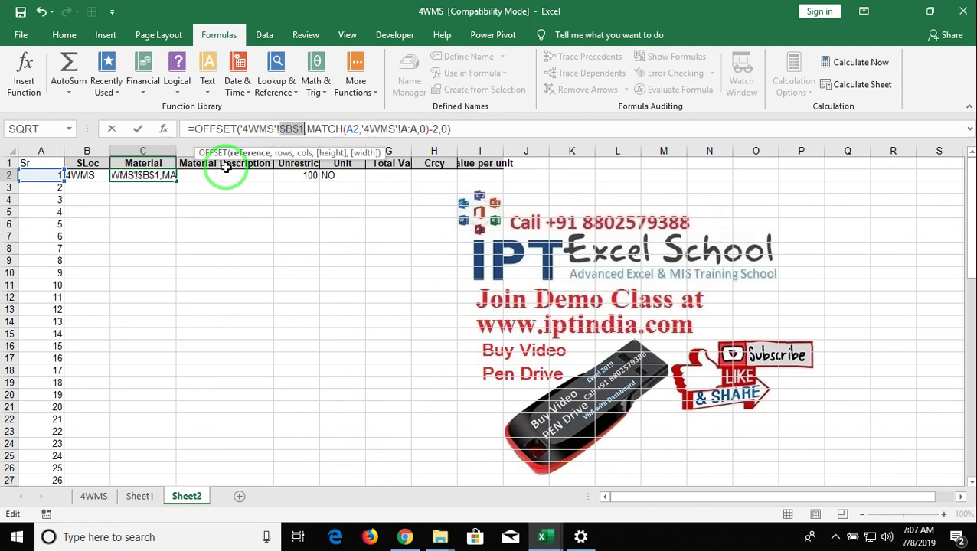
left_click(354, 130)
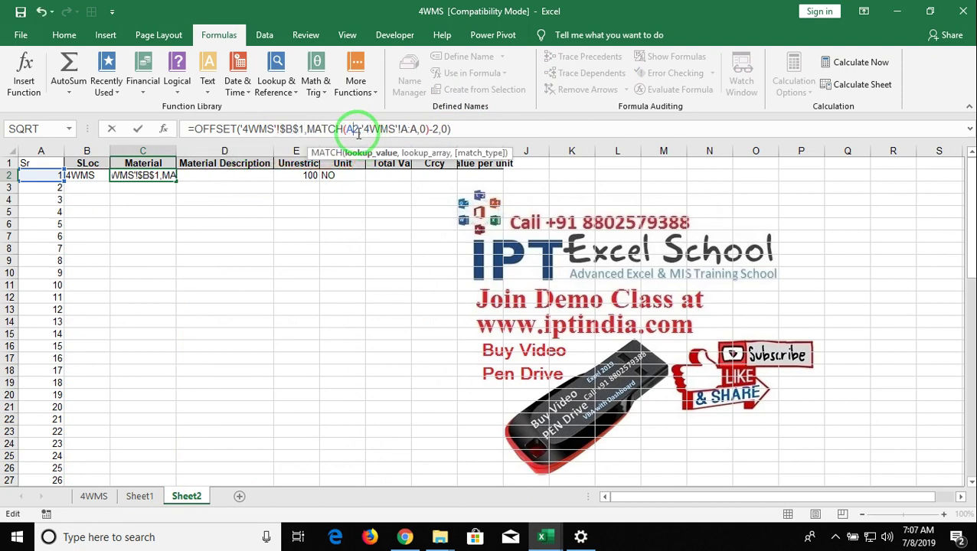
left_click(410, 128)
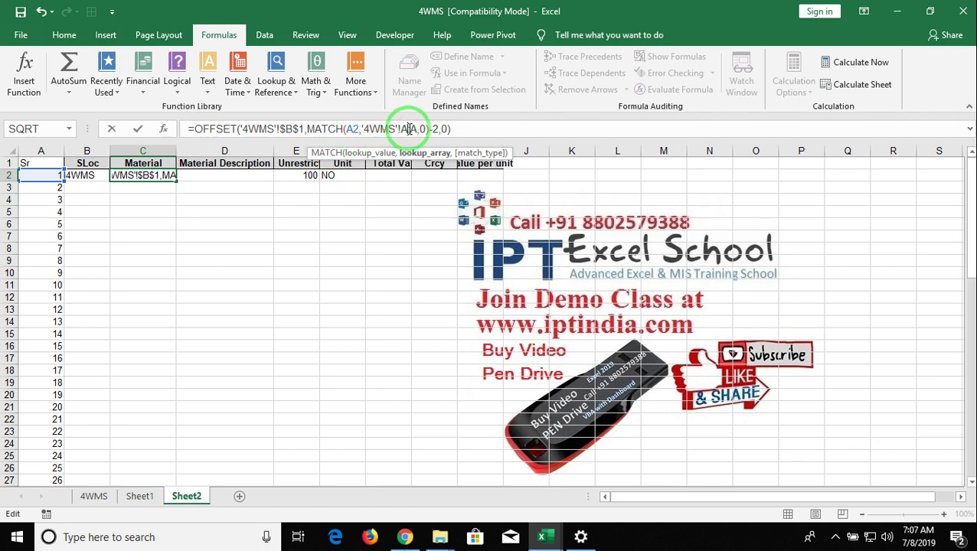
key("F4")
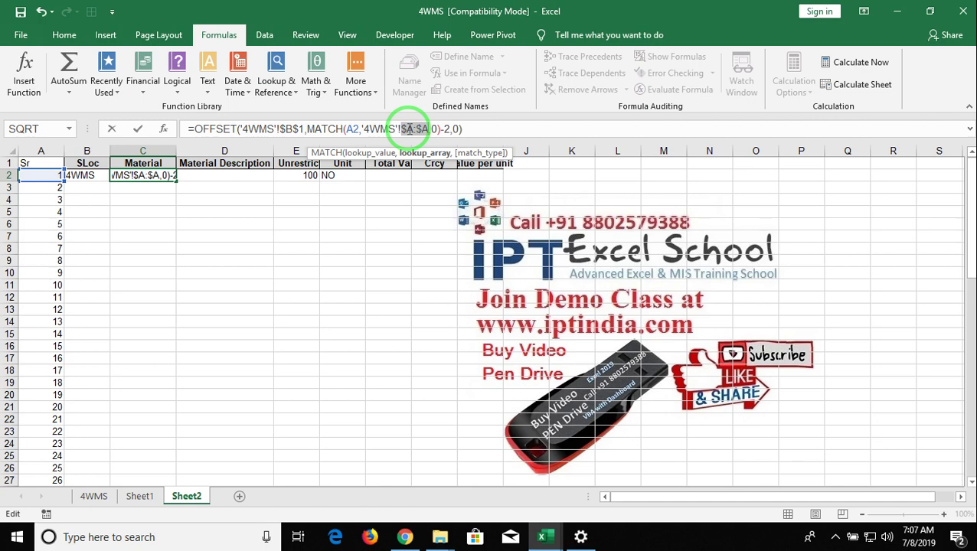
key("Return")
key("Up")
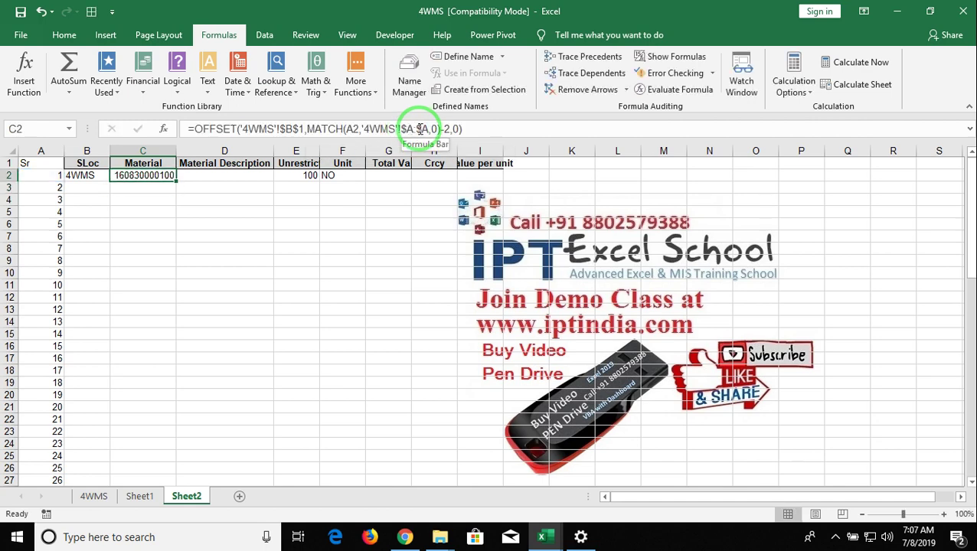
Step: Copy the formula text of C2 unchanged into the Material Description cell D2 on Sheet2
left_click_drag(468, 128, 158, 119)
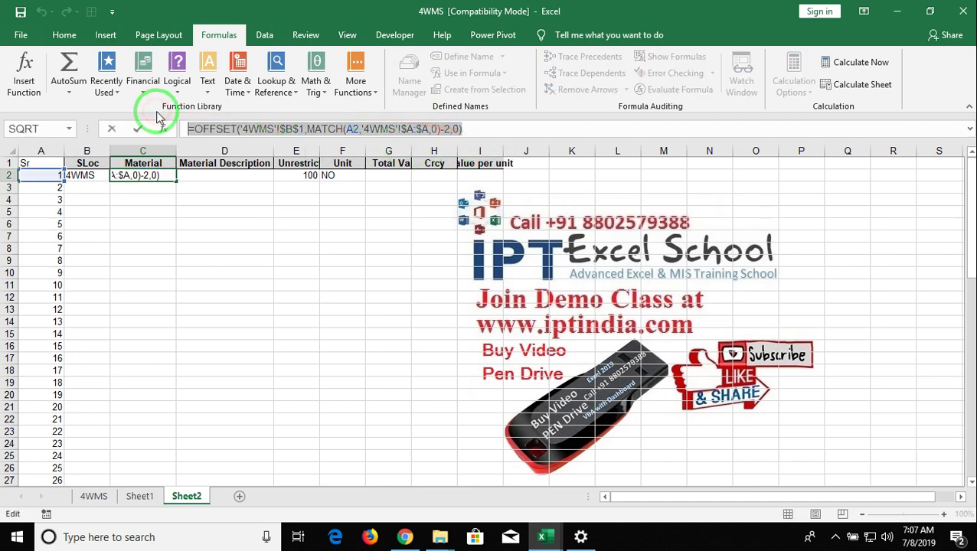
key("ctrl+c")
key("Escape")
key("Right")
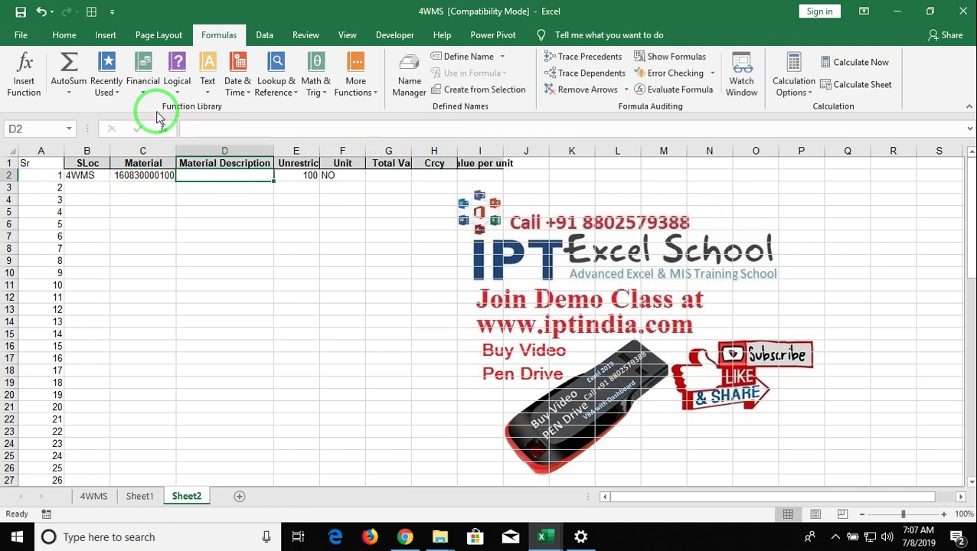
key("ctrl+v")
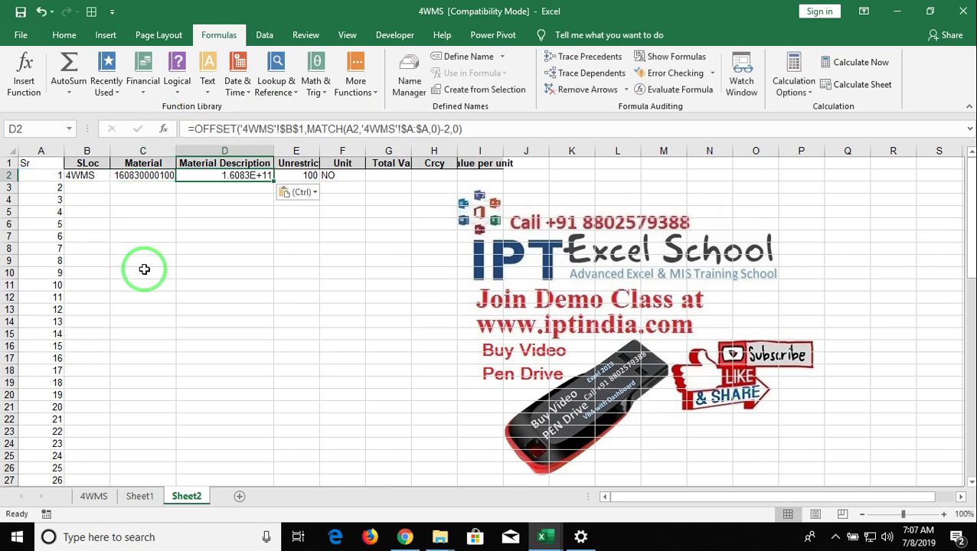
Step: Count the columns from Material to Material Description on 4WMS and change the D2 formula's cols argument on Sheet2 to return column E
left_click(94, 496)
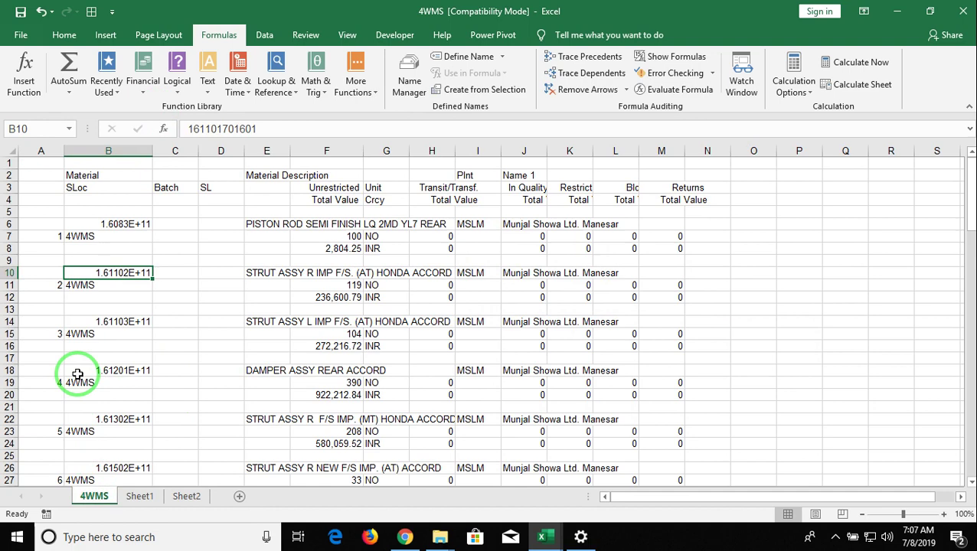
key("Right")
key("Right")
key("Right")
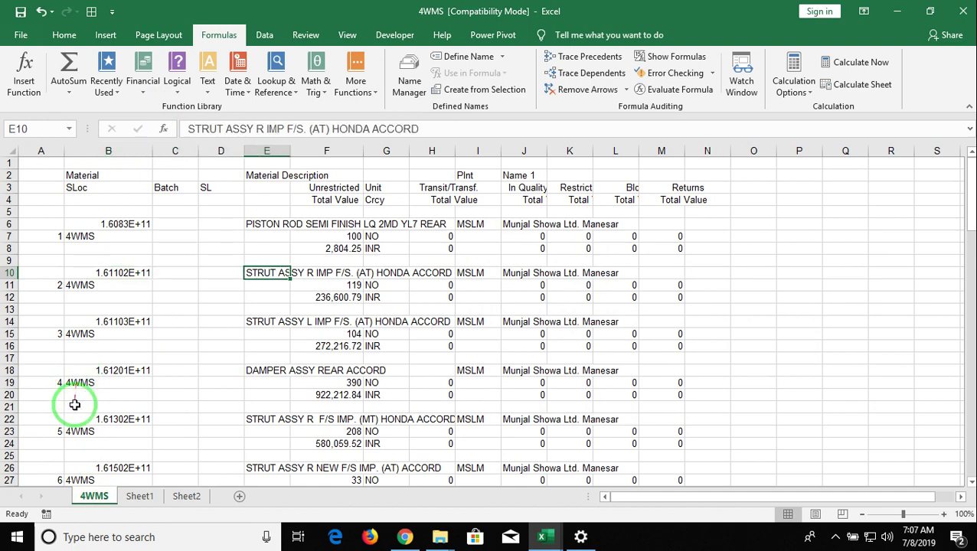
left_click(132, 497)
left_click(186, 509)
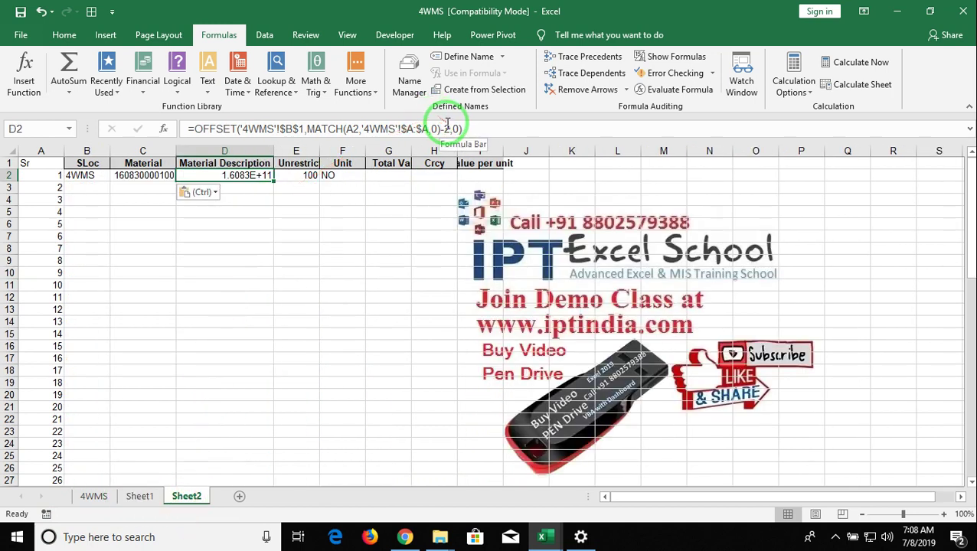
left_click(455, 128)
type("2")
key("Return")
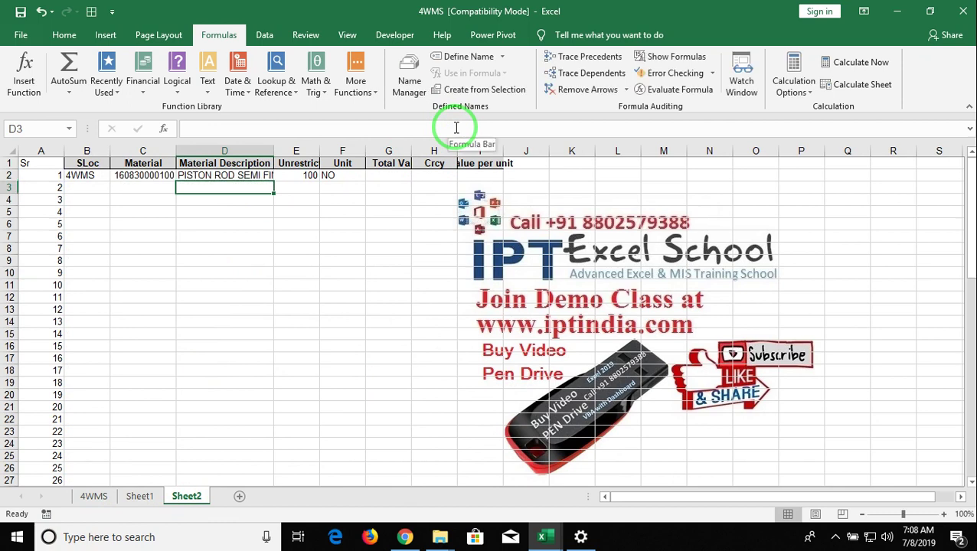
Step: Select the Total Value cell G2 in the first record row of Sheet2
key("Up")
key("Right")
key("Right")
key("Right")
key("Up")
key("Down")
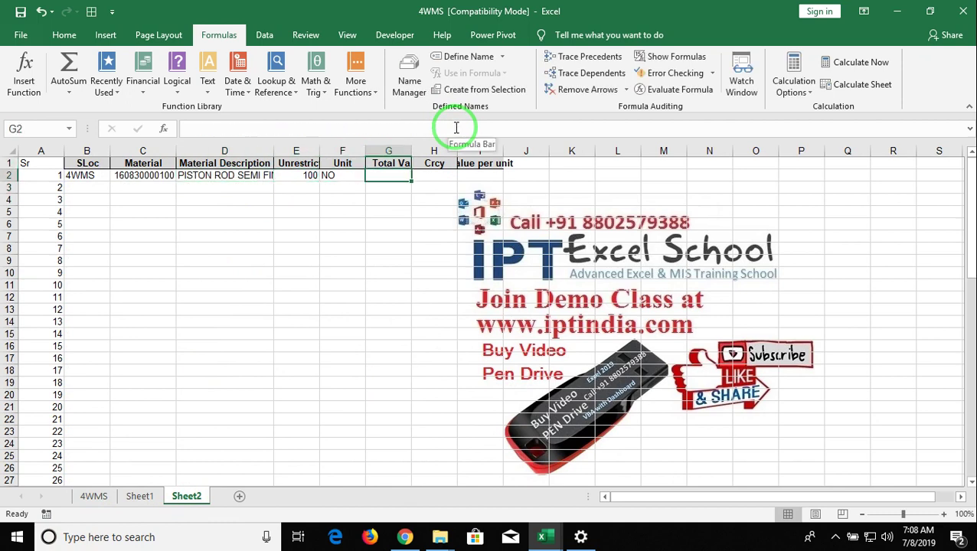